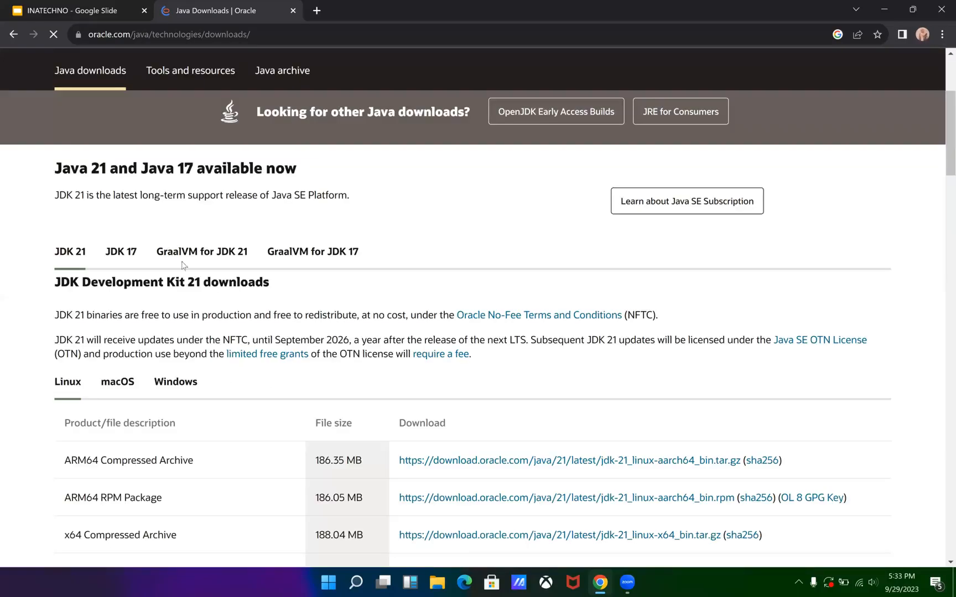
Download the Windows x64 Installer (jdk-21_windows-x64_bin.exe) of JDK 21 from the Oracle downloads page
scroll(175, 290, down, 2)
click(175, 289)
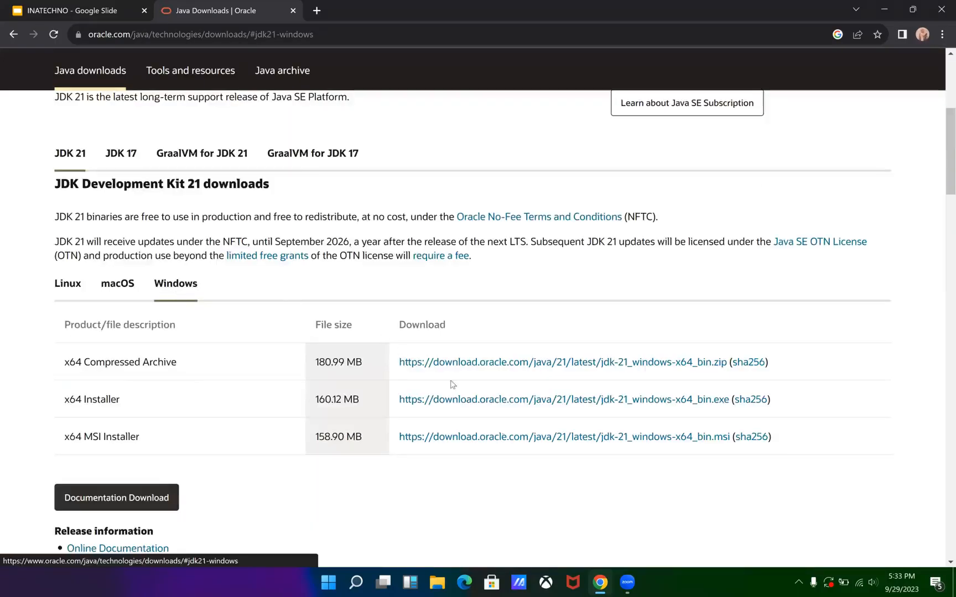
click(475, 409)
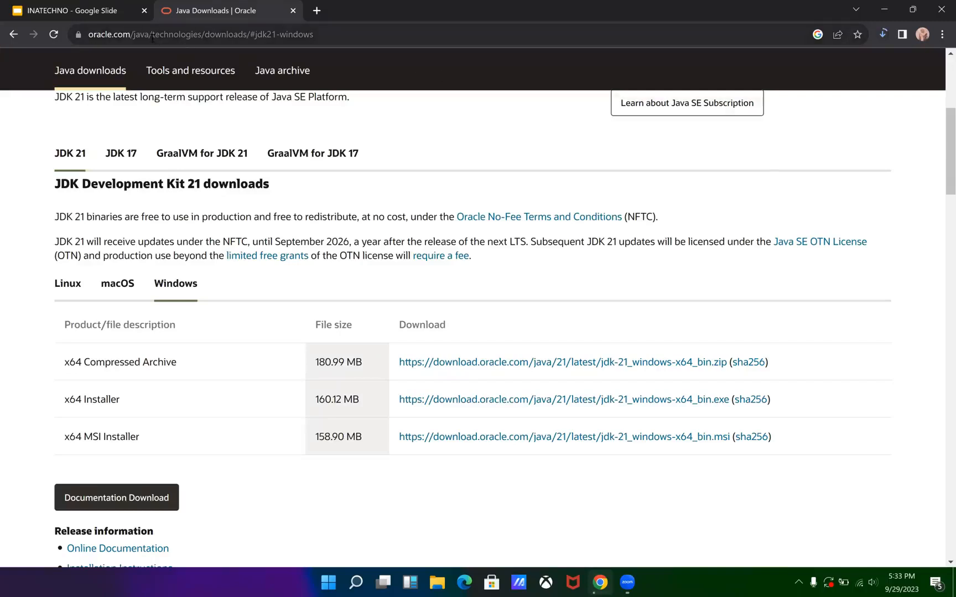
Search the web for "dowload flutter sdk"
click(152, 35)
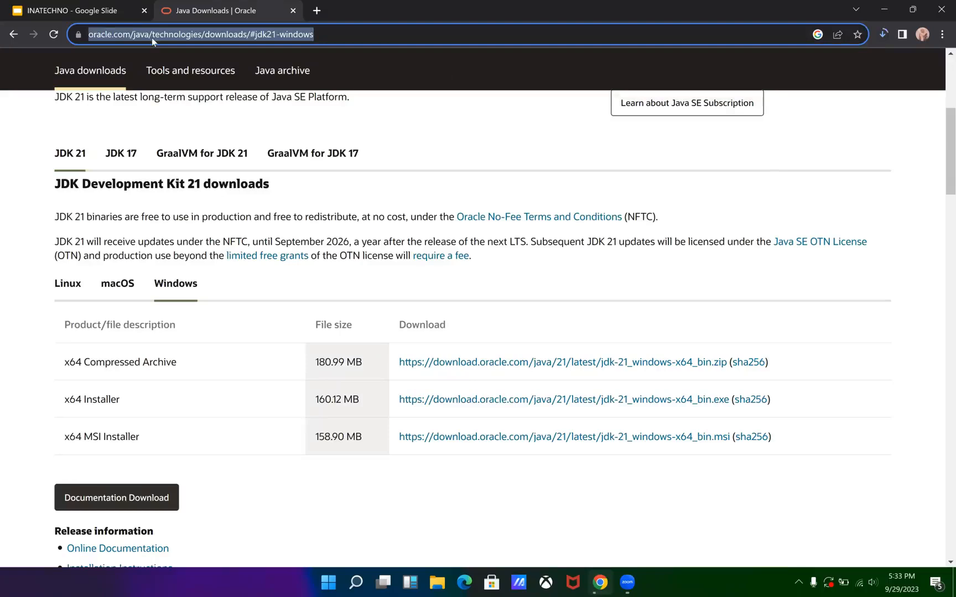
text(d)
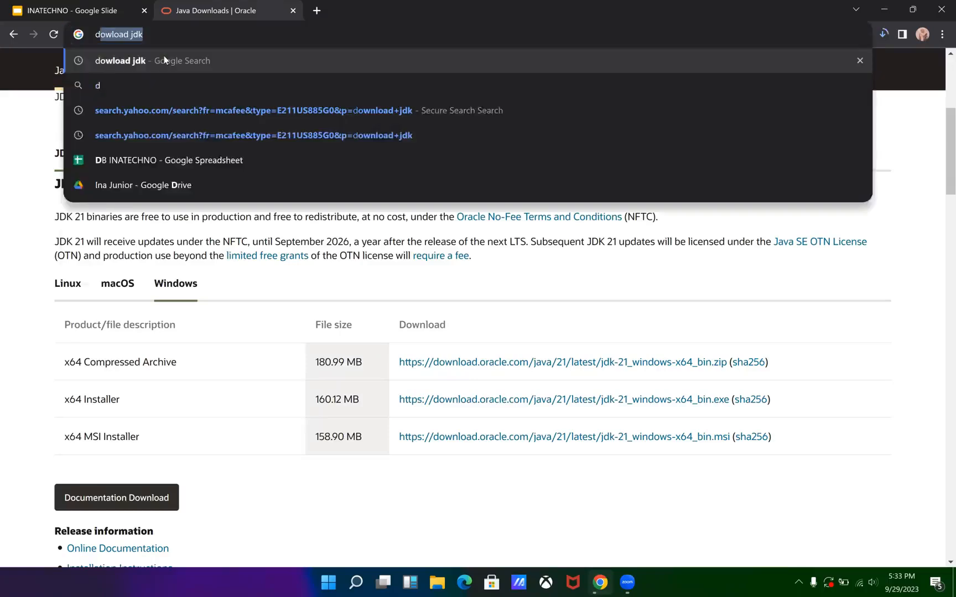
text(owload)
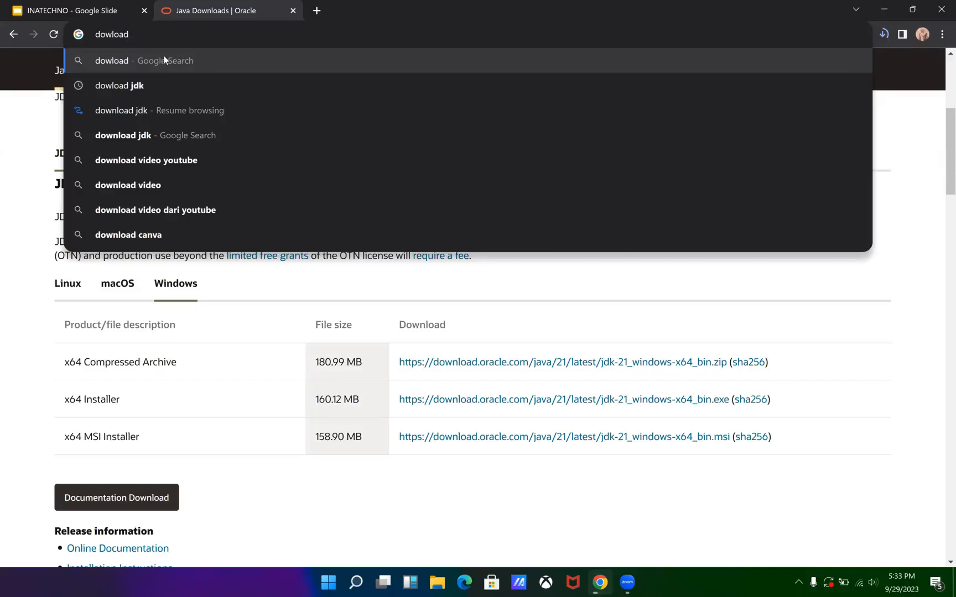
text( sd)
key(BackSpace)
key(BackSpace)
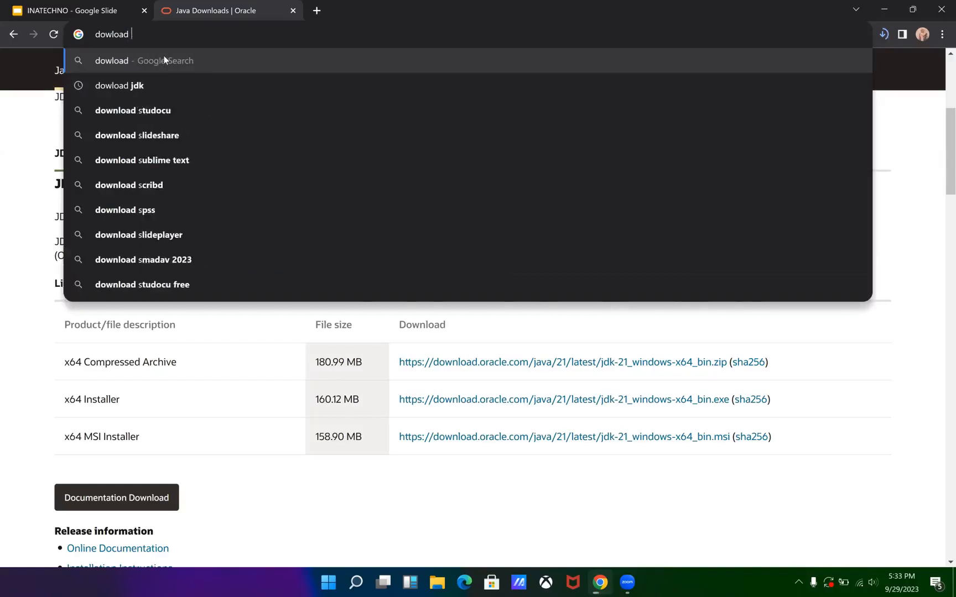
text(flutter sdk)
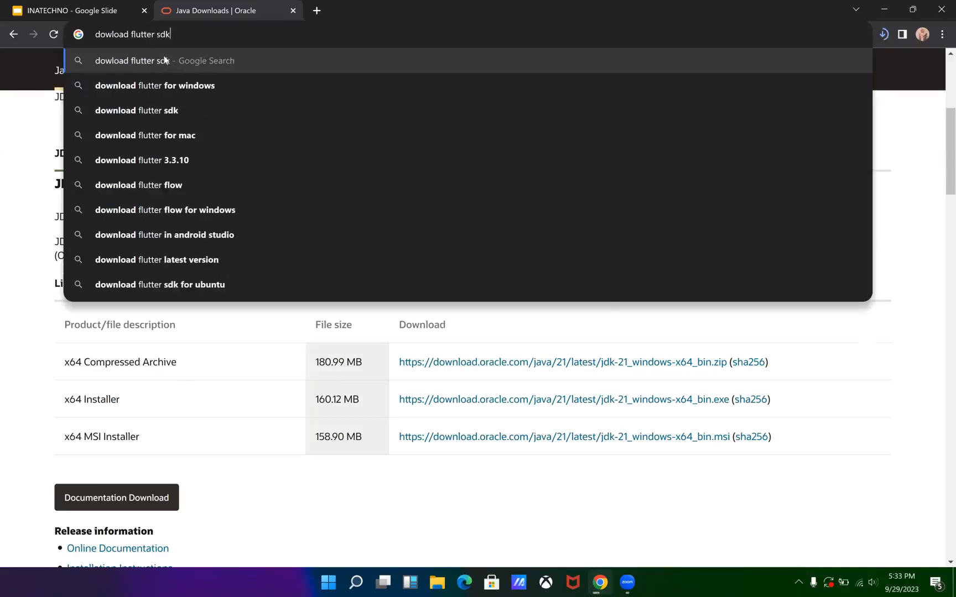
key(Return)
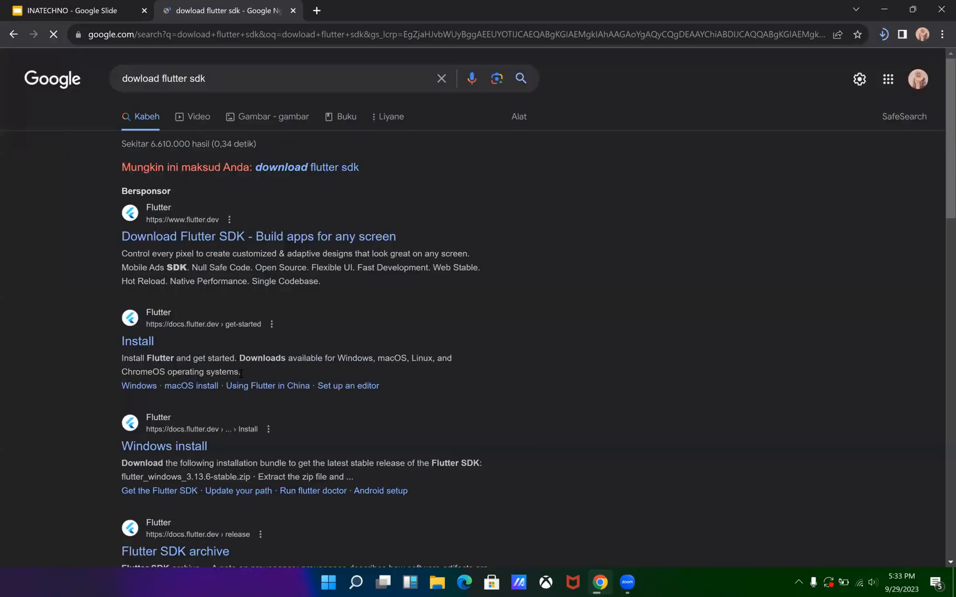
Open Flutter's Install page from the search results, choose Windows and download flutter_windows_3.13.6-stable.zip
scroll(240, 373, down, 1)
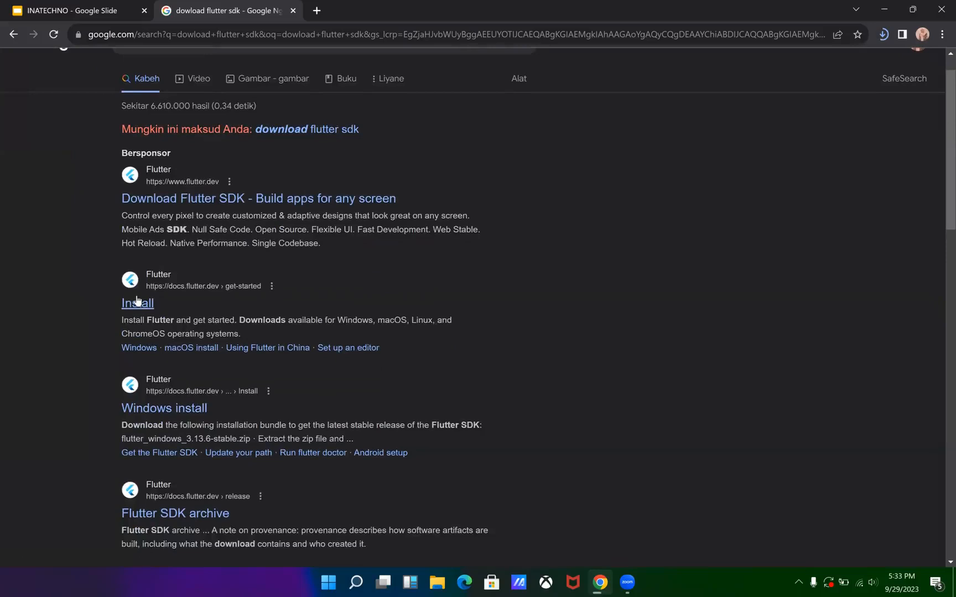
click(137, 301)
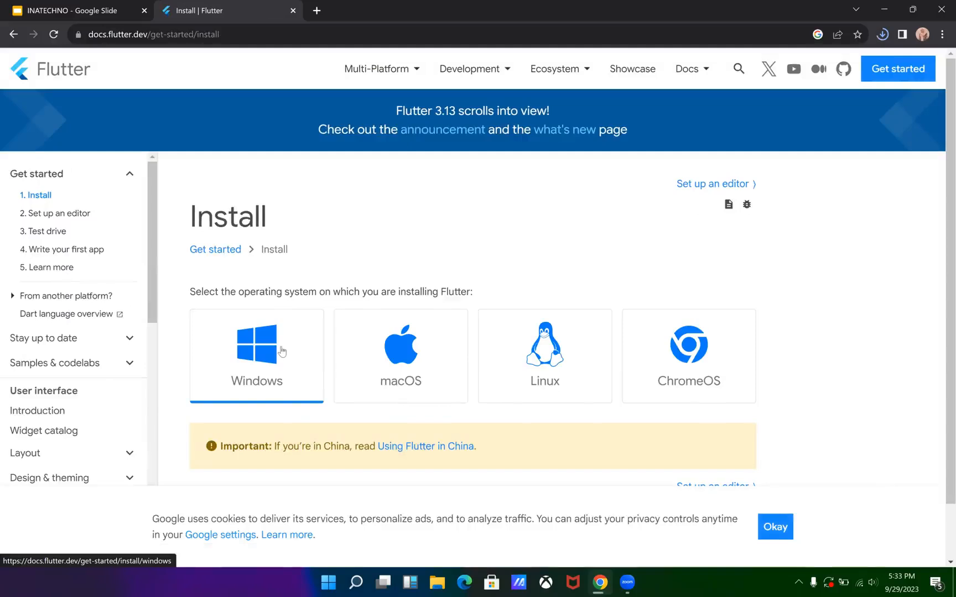
click(282, 351)
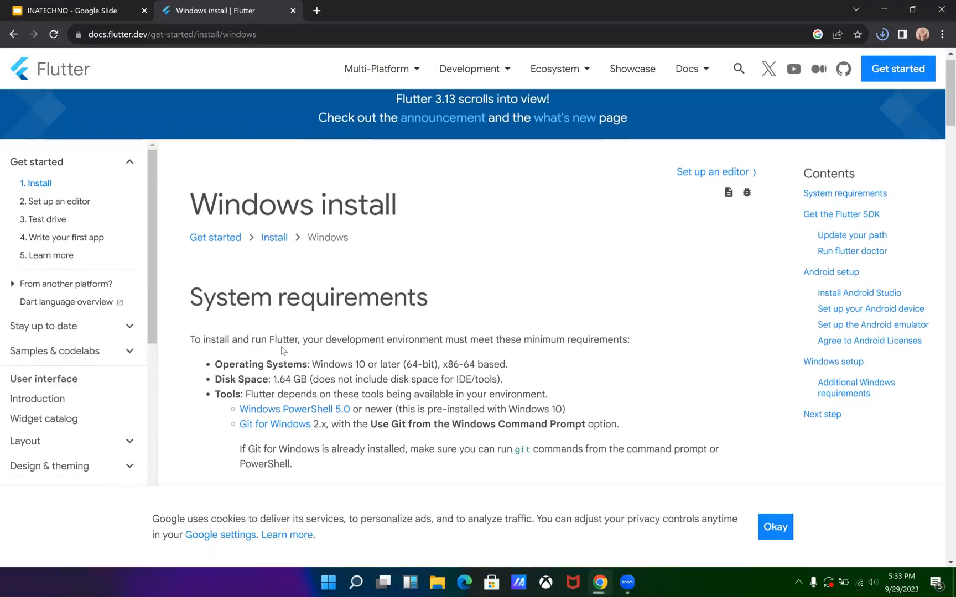
scroll(302, 426, down, 4)
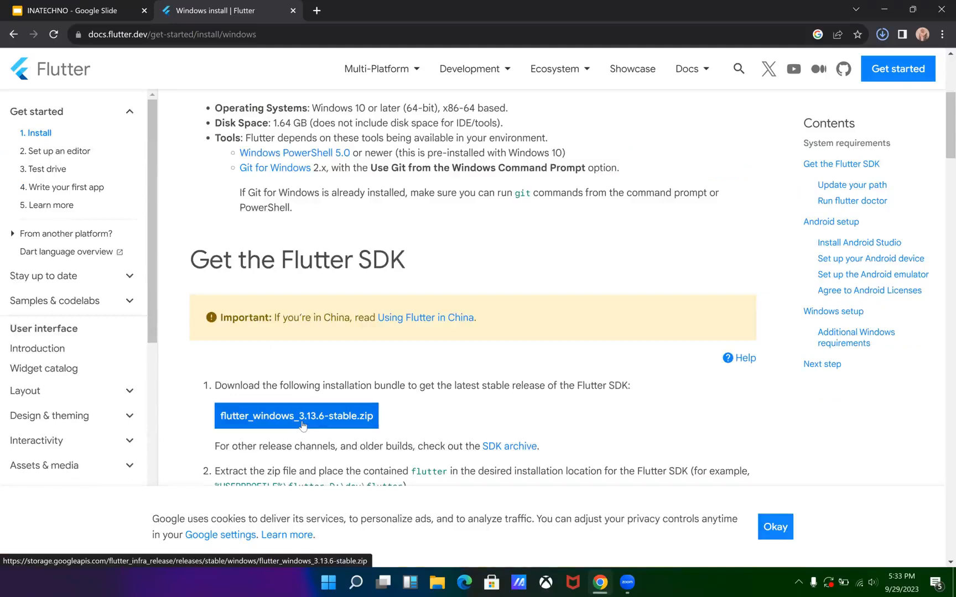
click(302, 423)
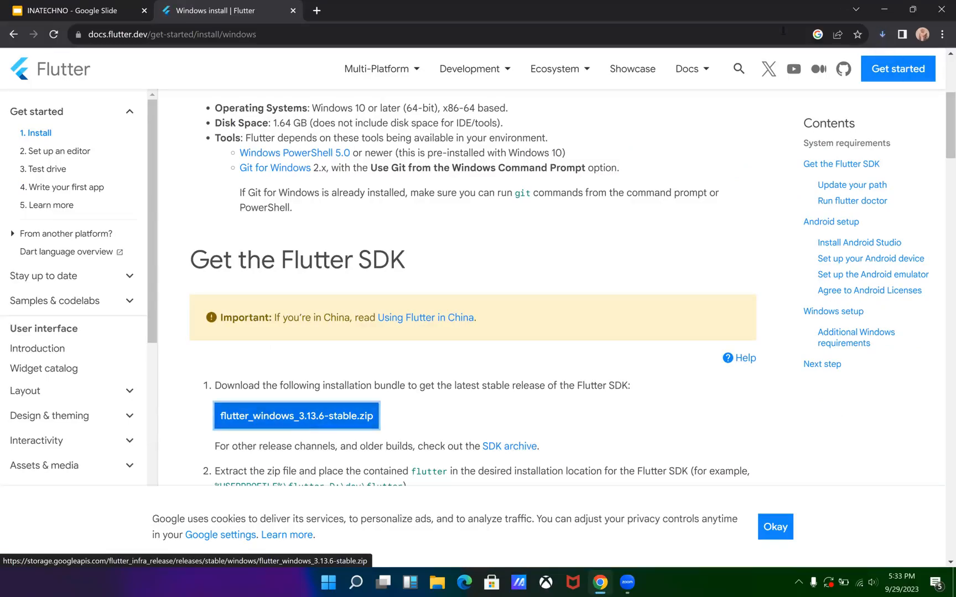
Run the downloaded jdk-21_windows-x64_bin.exe and install the JDK to the default folder C:\Program Files\Java\jdk-21\, then close the wizard
click(882, 35)
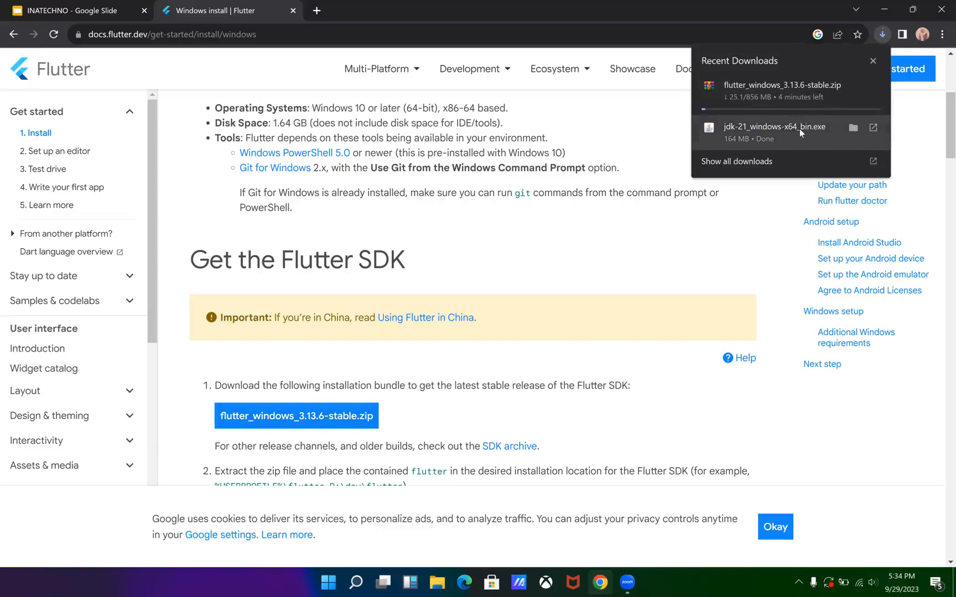
click(769, 136)
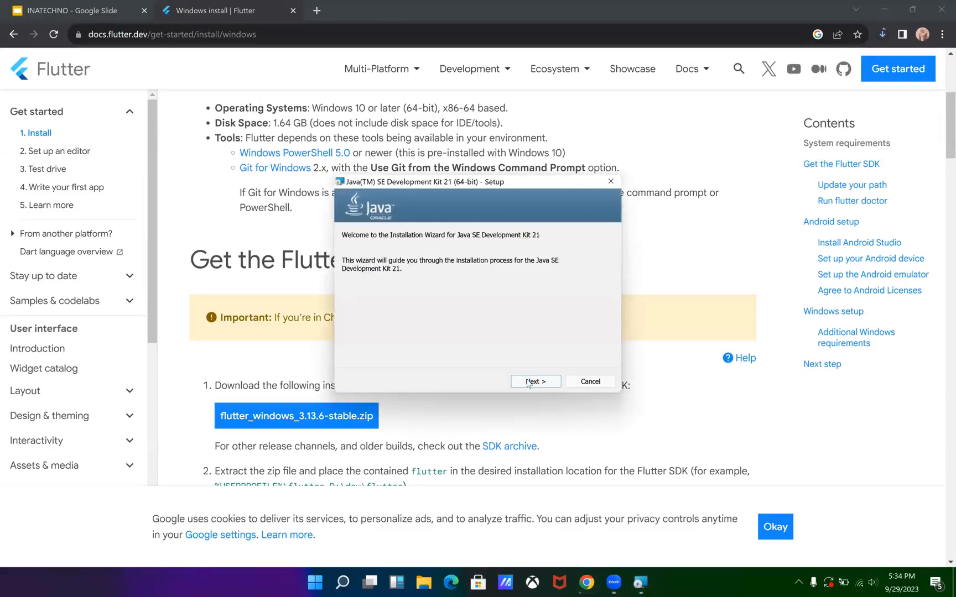
click(528, 382)
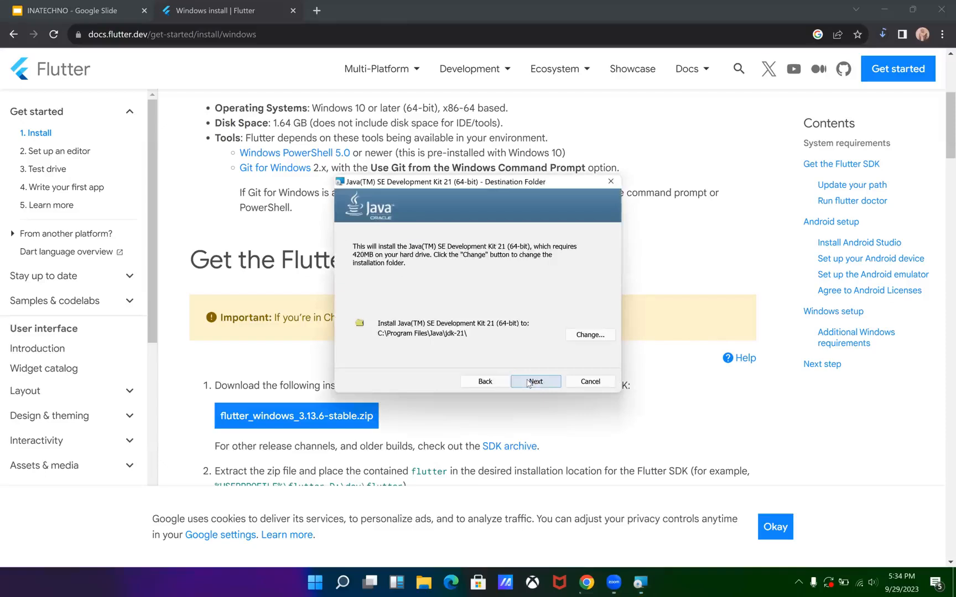
click(529, 382)
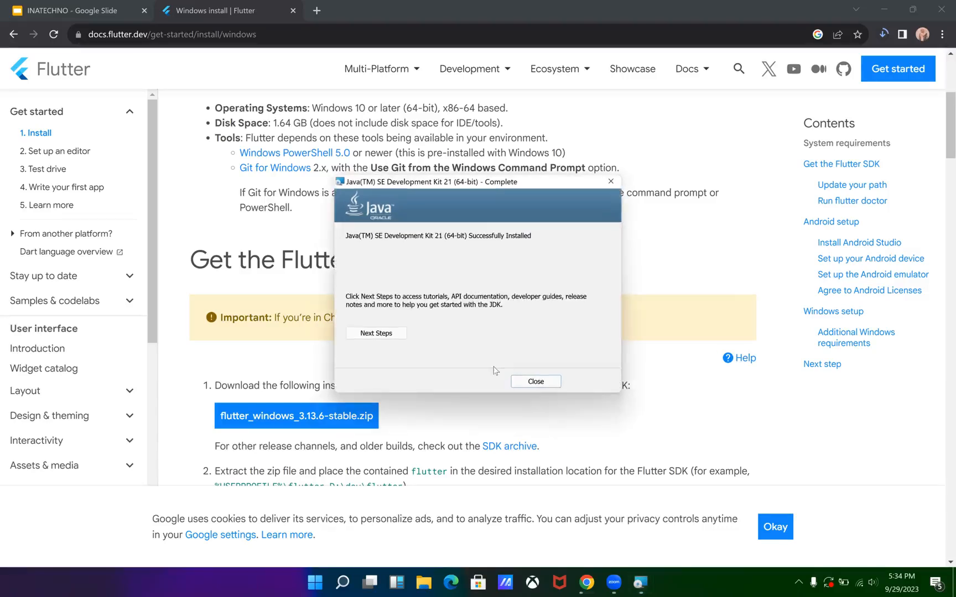
click(535, 382)
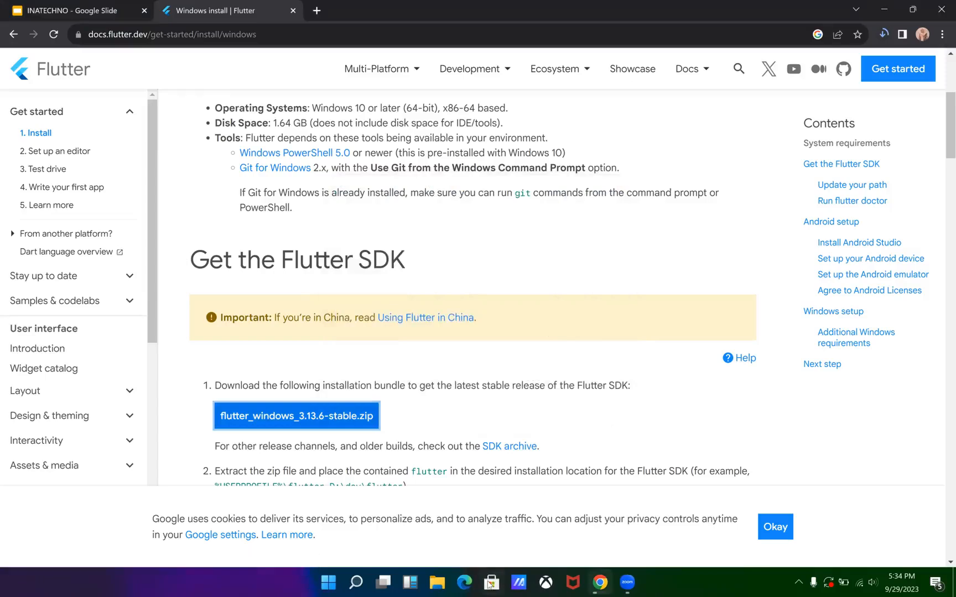
Switch to File Explorer, browse to C:\Program Files\Java\jdk-21\bin and copy that folder path
click(440, 584)
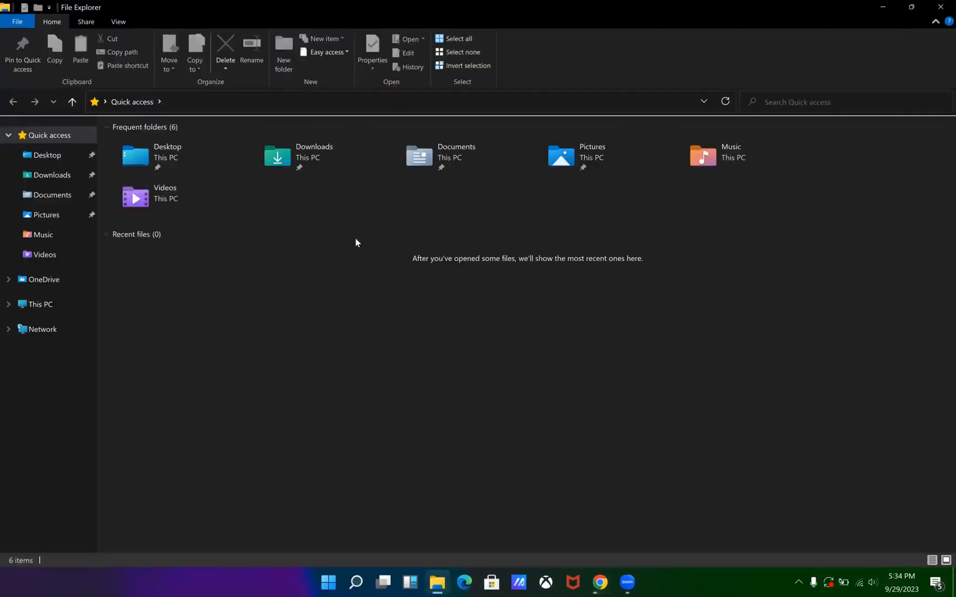
click(57, 298)
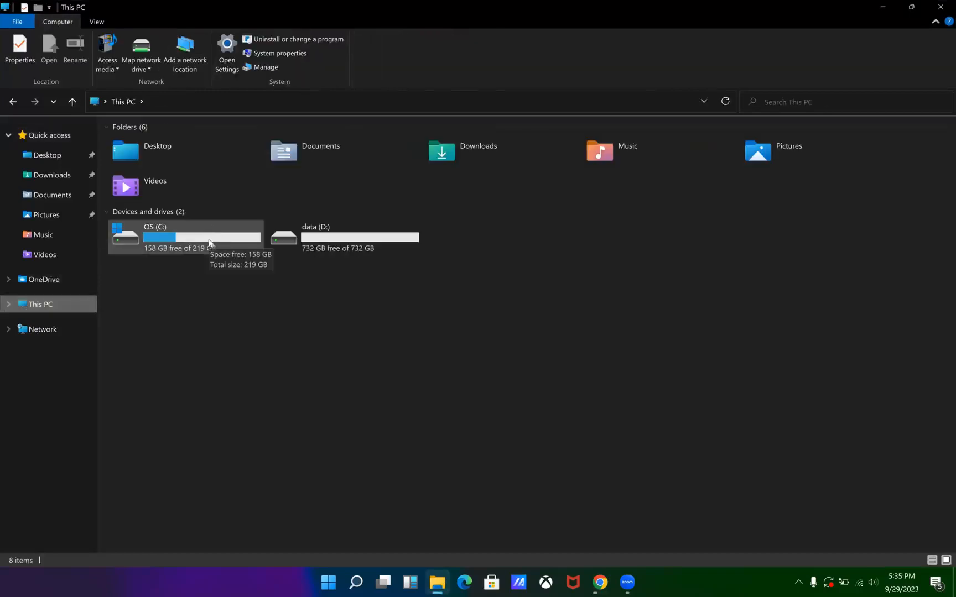
click(209, 243)
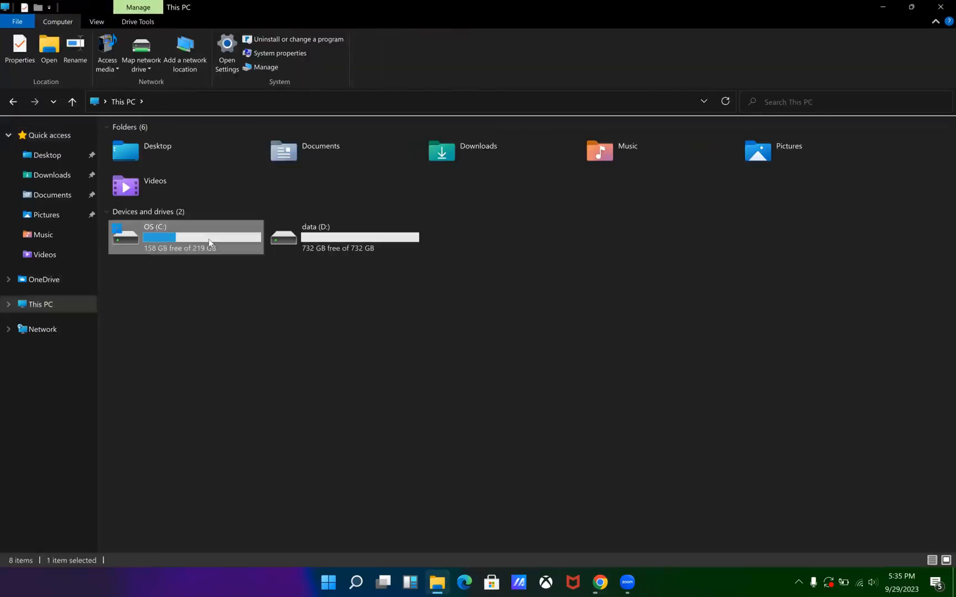
double_click(209, 243)
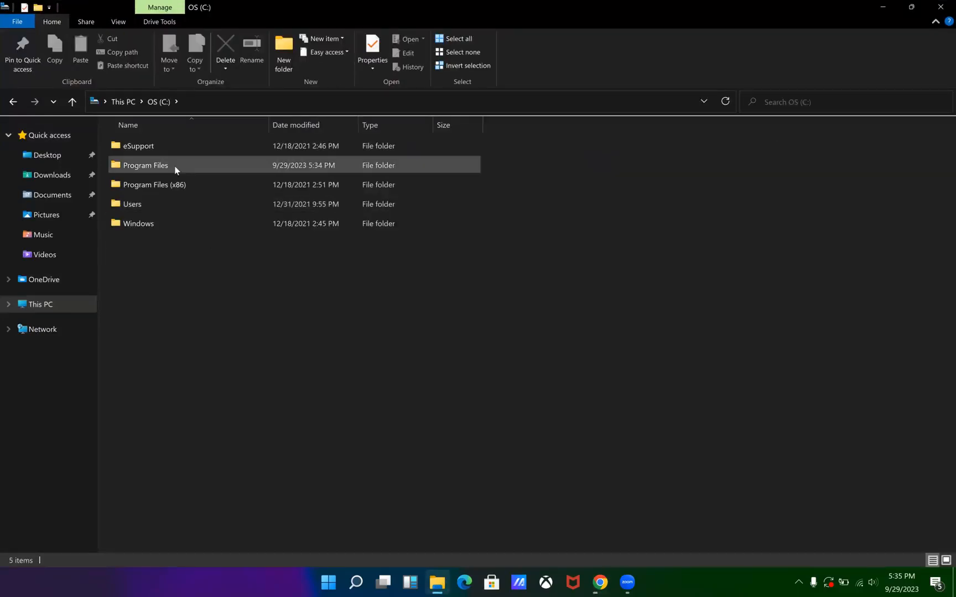
double_click(175, 166)
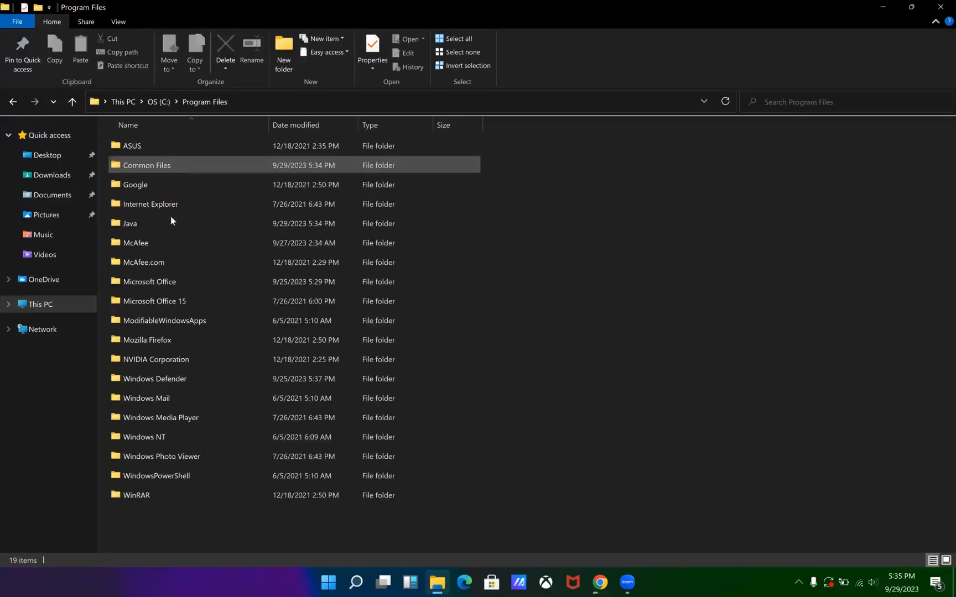
double_click(171, 218)
double_click(174, 146)
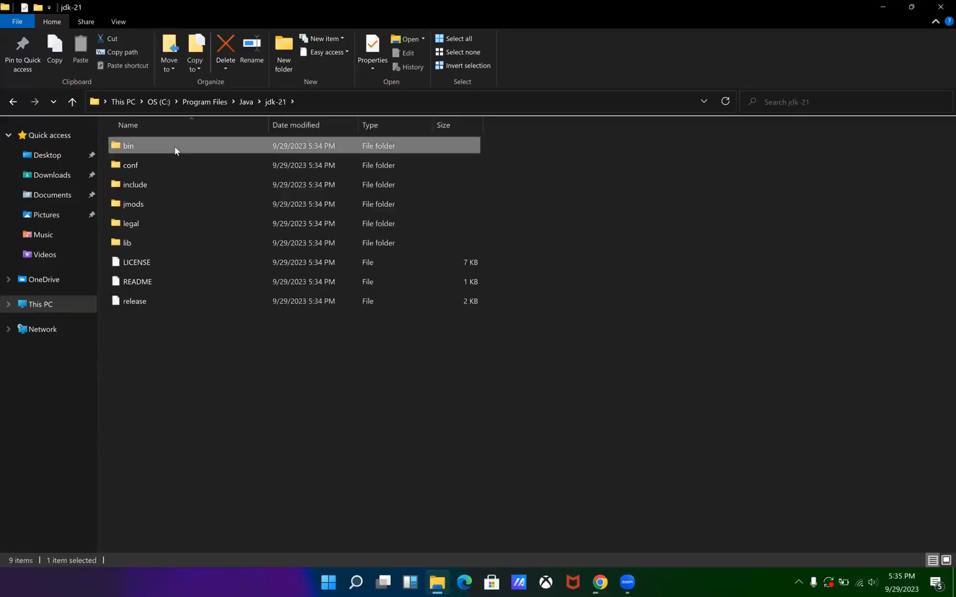
double_click(175, 147)
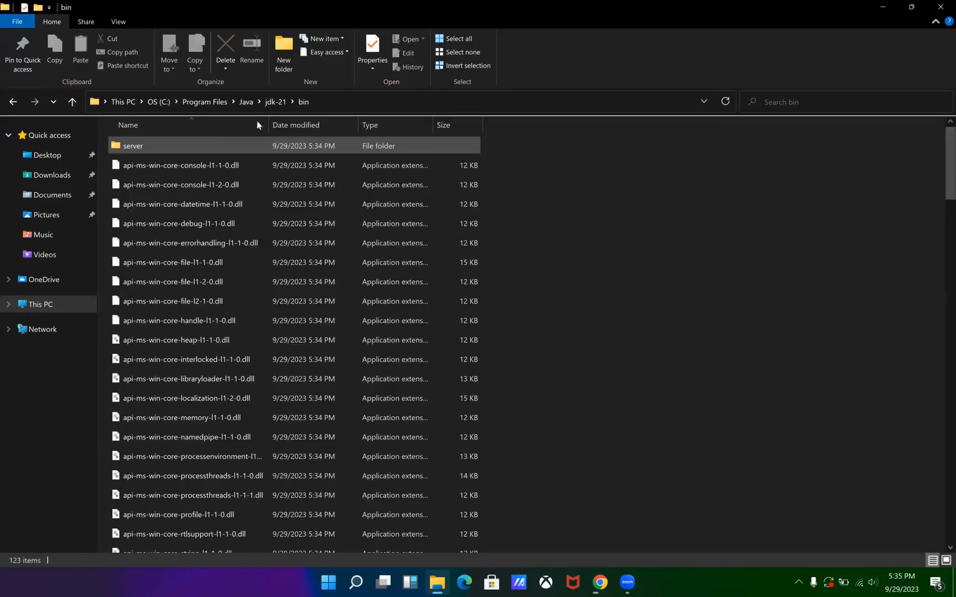
click(339, 103)
key(ctrl+c)
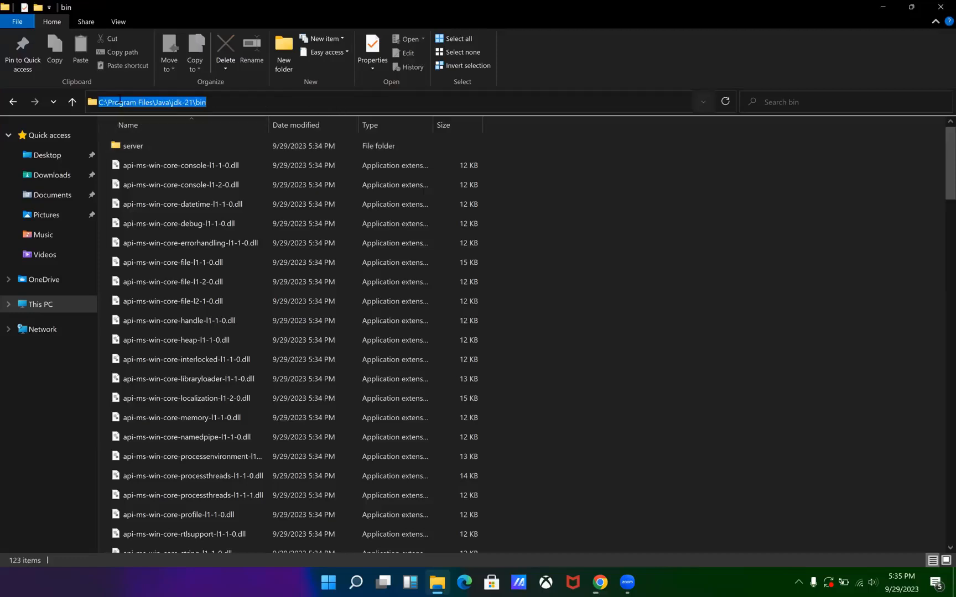
Open the properties of This PC and go through the advanced system settings to the Environment Variables dialog
right_click(43, 303)
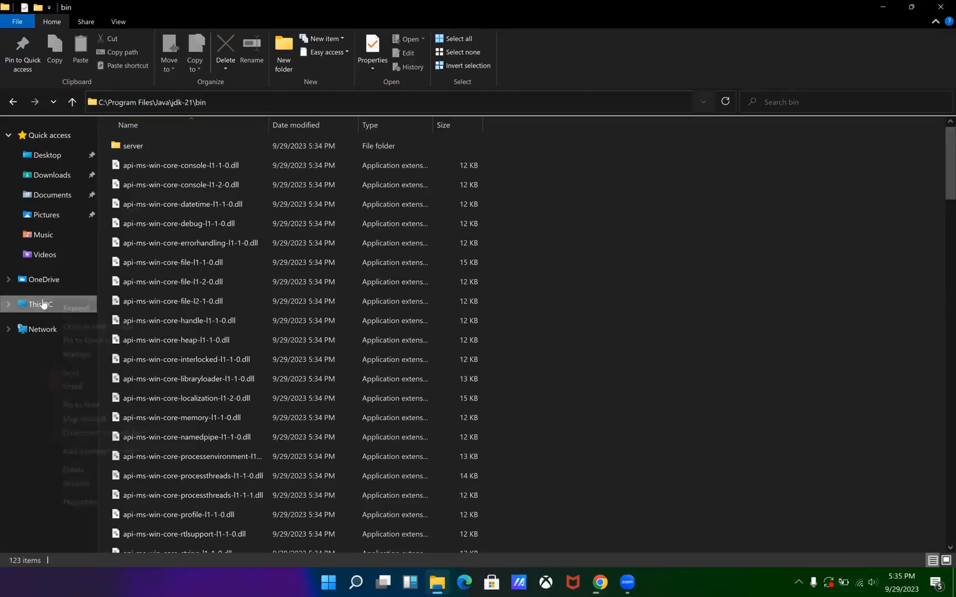
click(98, 503)
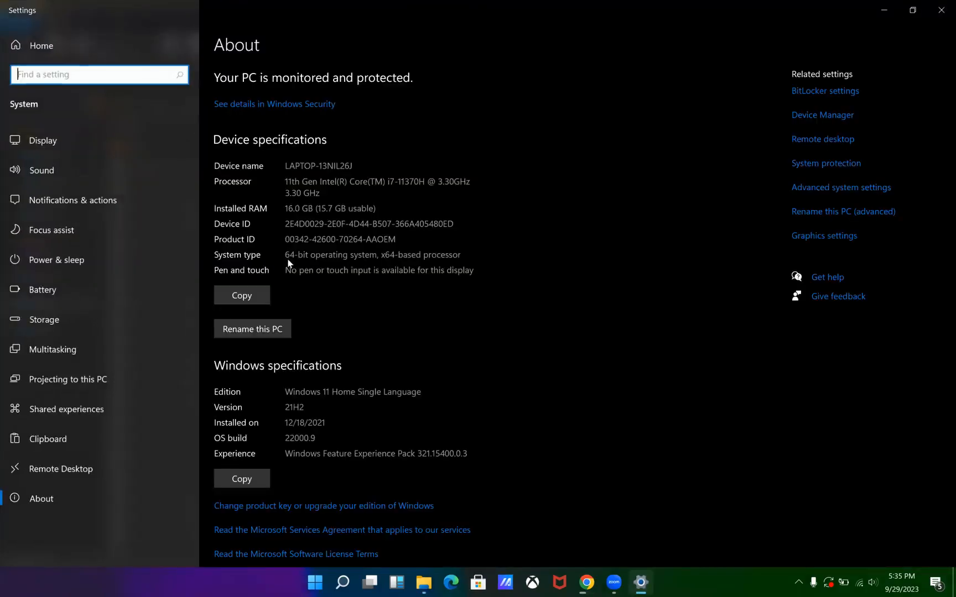
scroll(288, 263, down, 1)
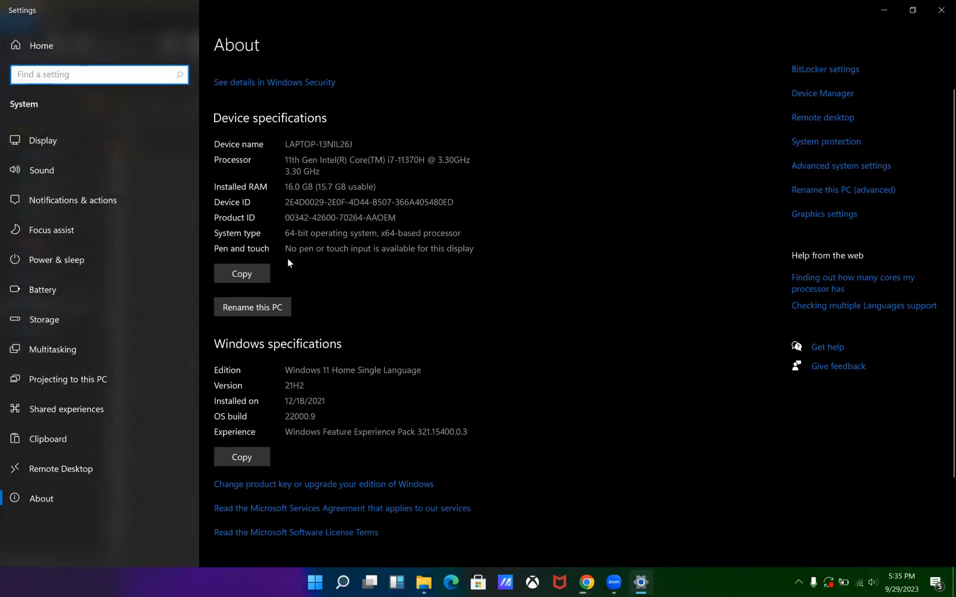
click(826, 166)
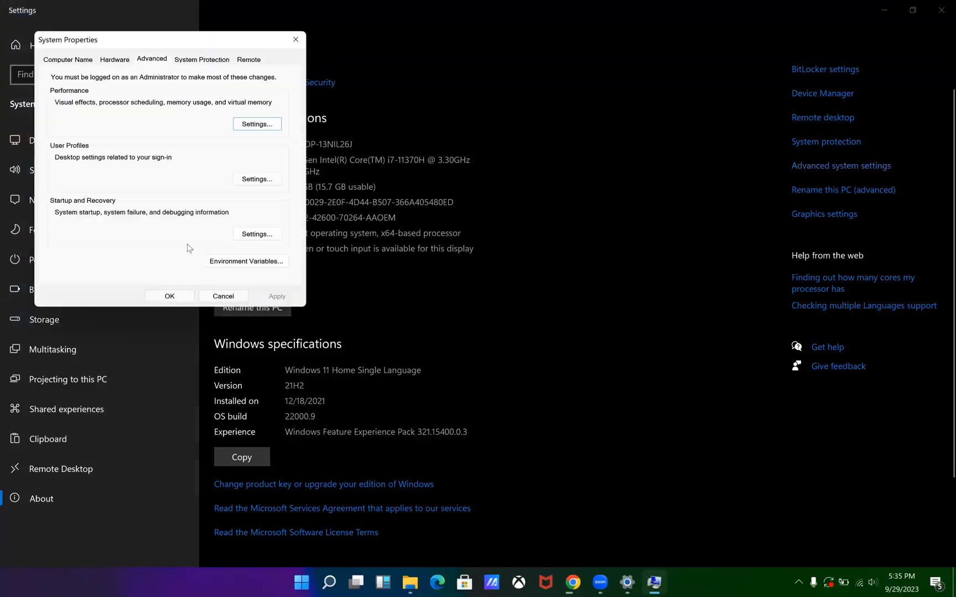
click(224, 265)
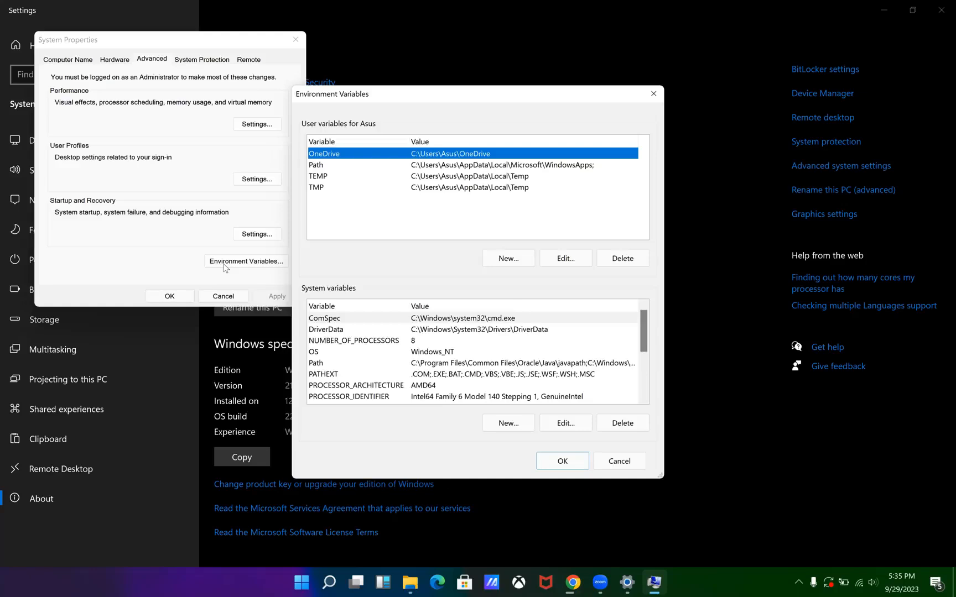
Add the copied path C:\Program Files\Java\jdk-21\bin as a new entry in the user Path variable and confirm it
key(Down)
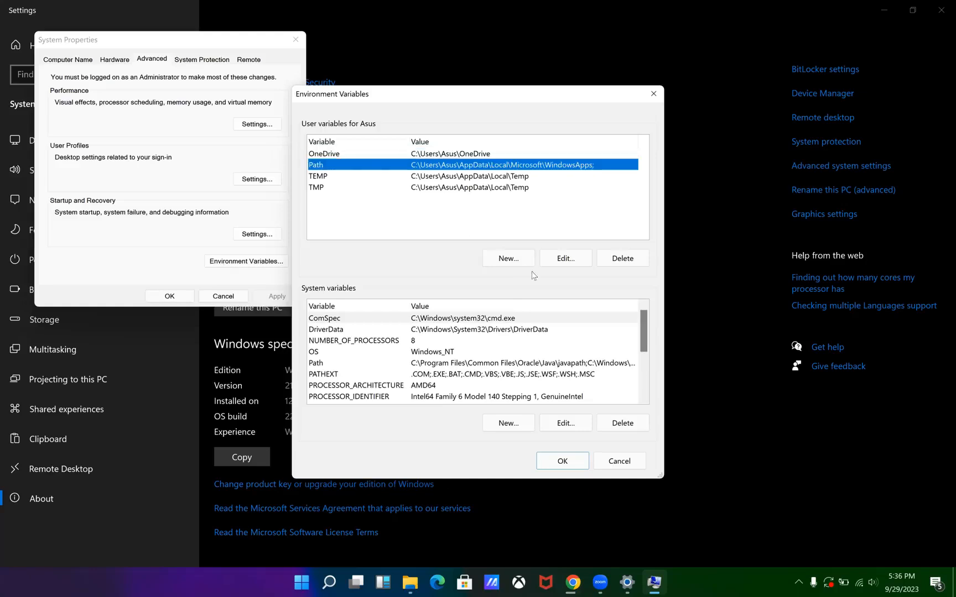
click(560, 262)
click(601, 153)
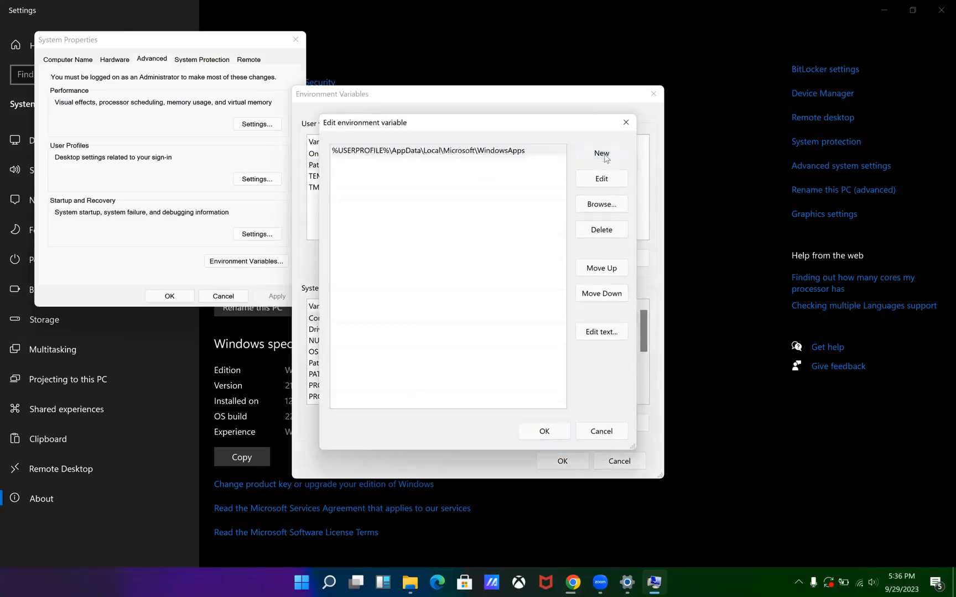
key(ctrl+v)
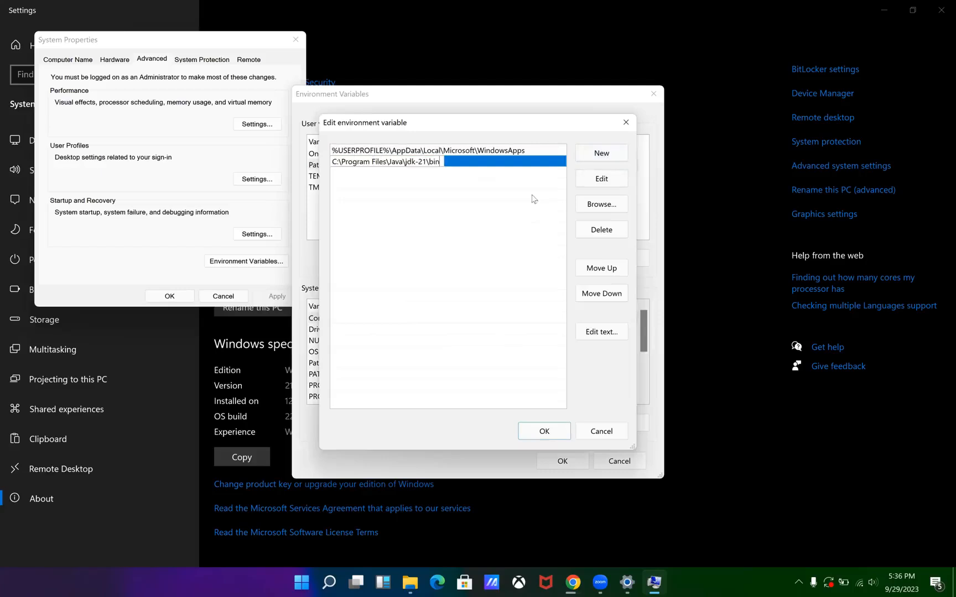
click(545, 431)
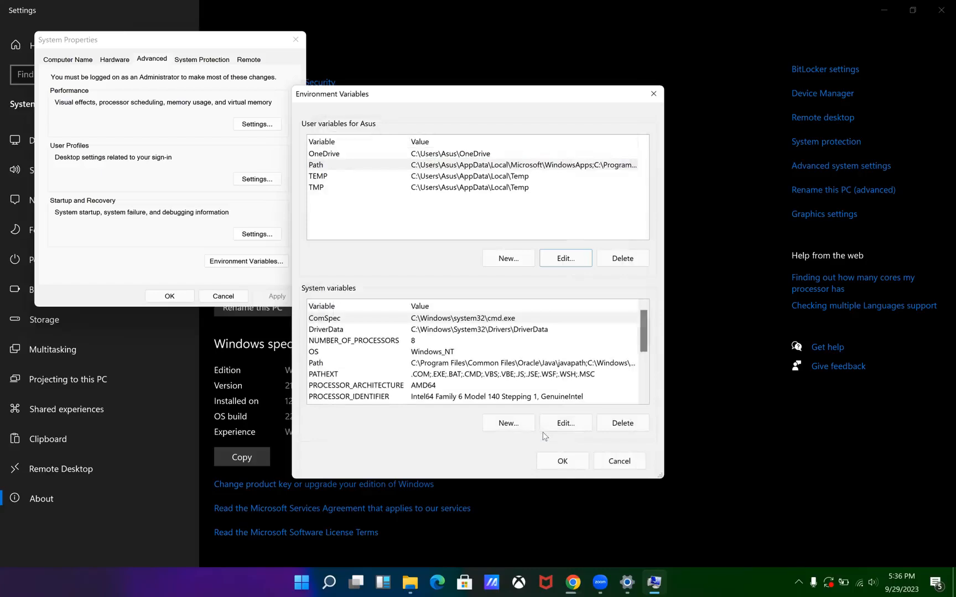
Add the copied path C:\Program Files\Java\jdk-21\bin as a new entry in the system Path variable
click(499, 366)
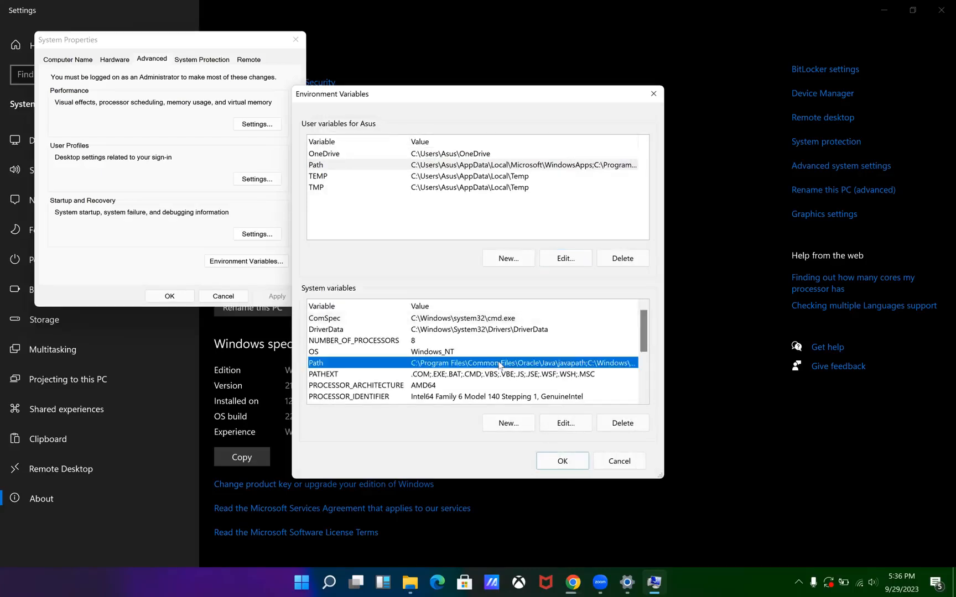
click(562, 427)
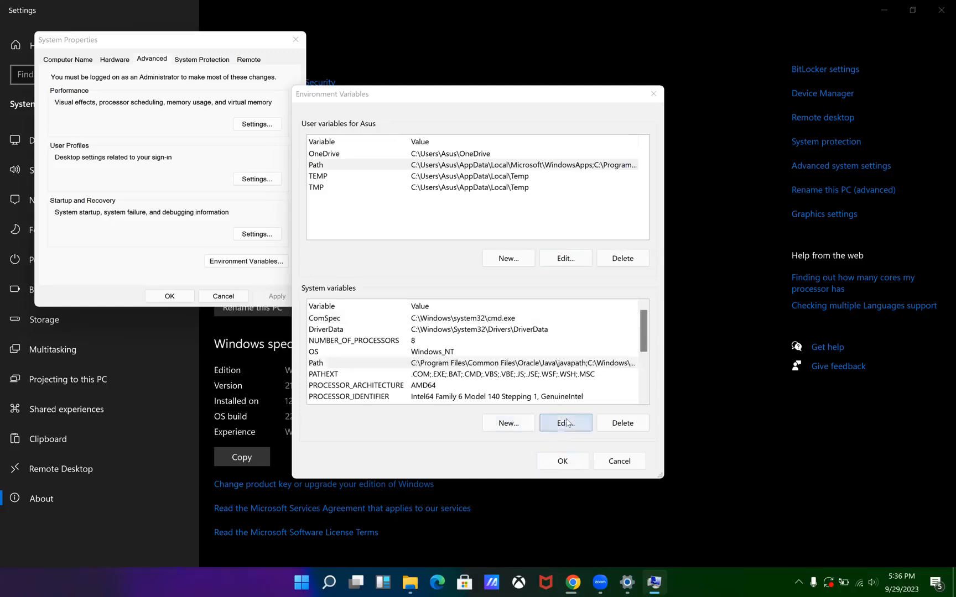
click(590, 155)
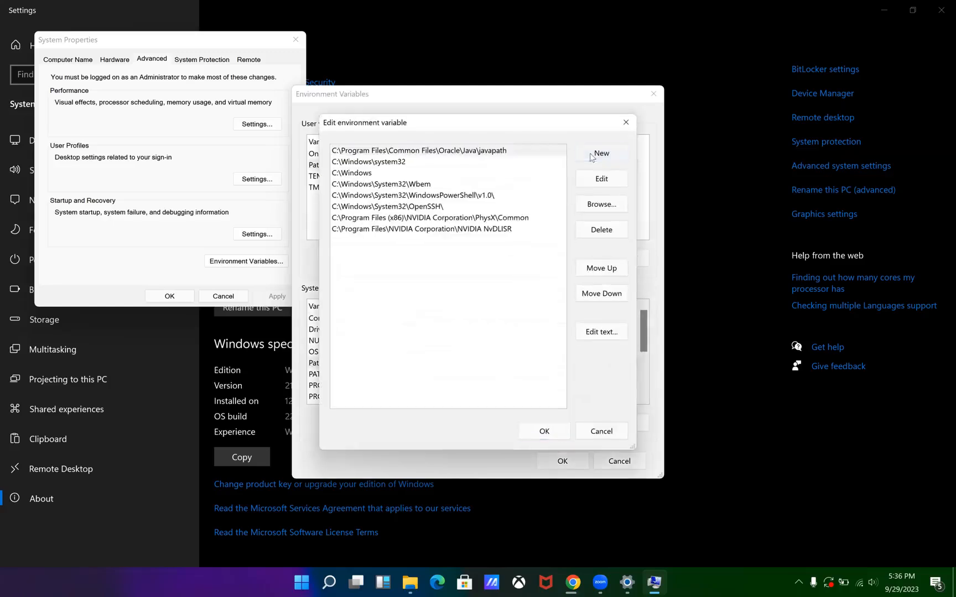
key(ctrl+v)
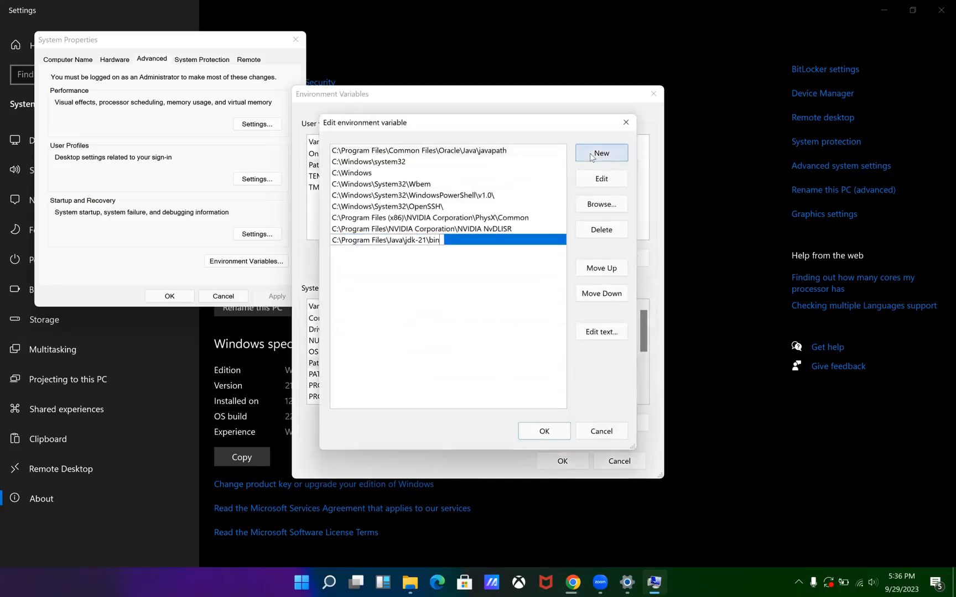
click(560, 431)
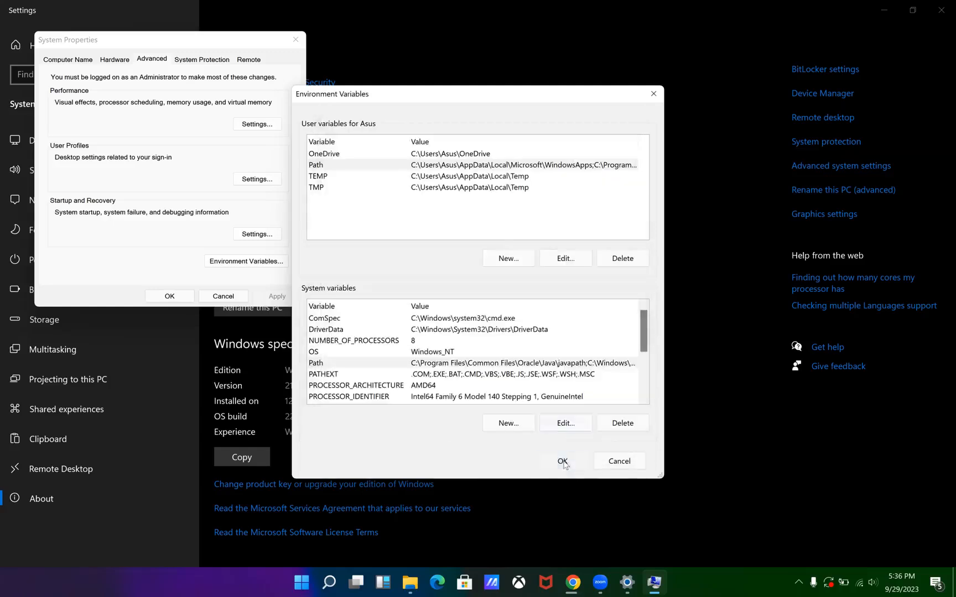
Confirm the environment variable changes and system properties, and close the Settings and File Explorer windows
click(561, 460)
click(177, 297)
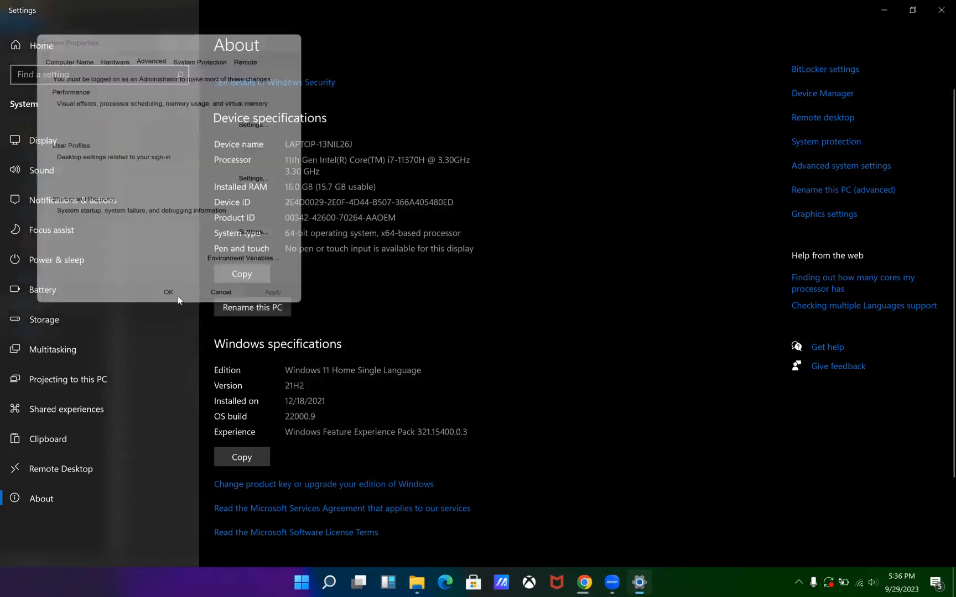
click(941, 10)
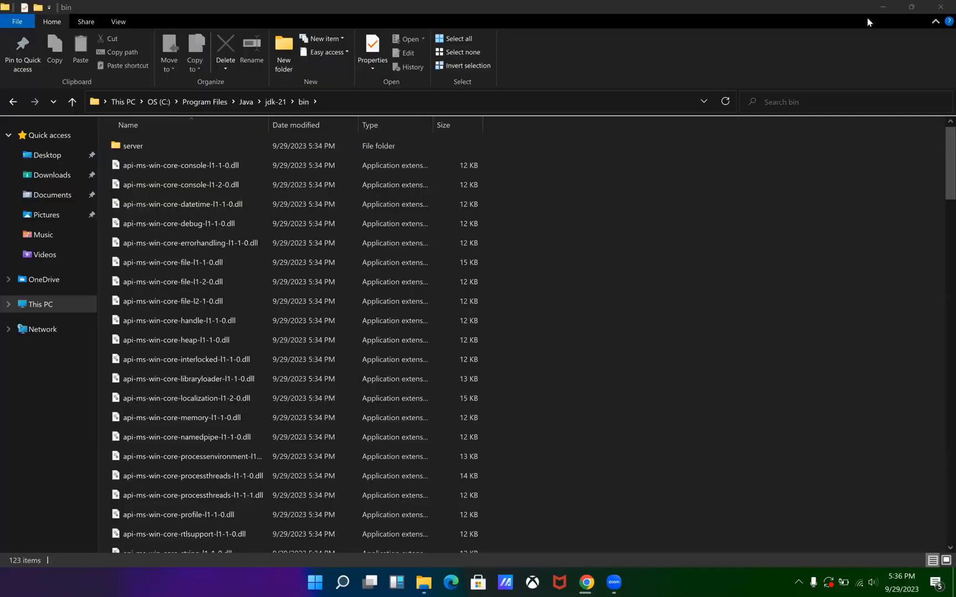
click(932, 7)
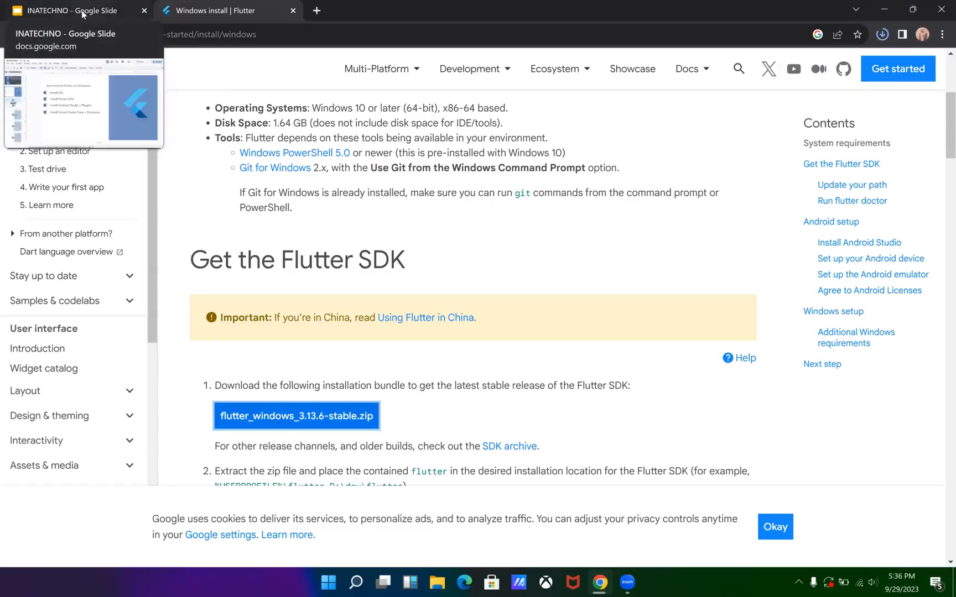
Search the web for "download android studio" and open the official Download Android Studio & App Tools page
click(146, 33)
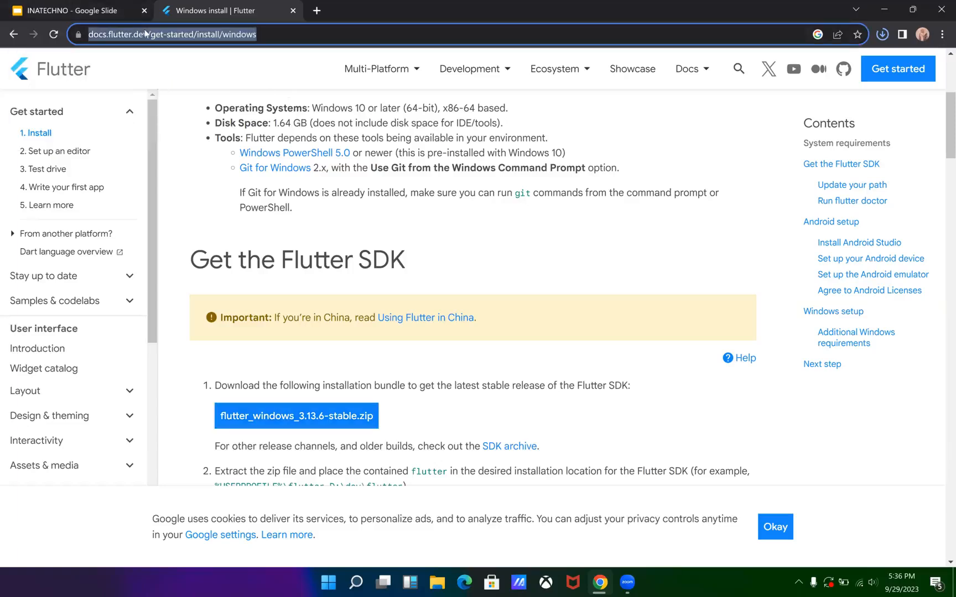
text(downl)
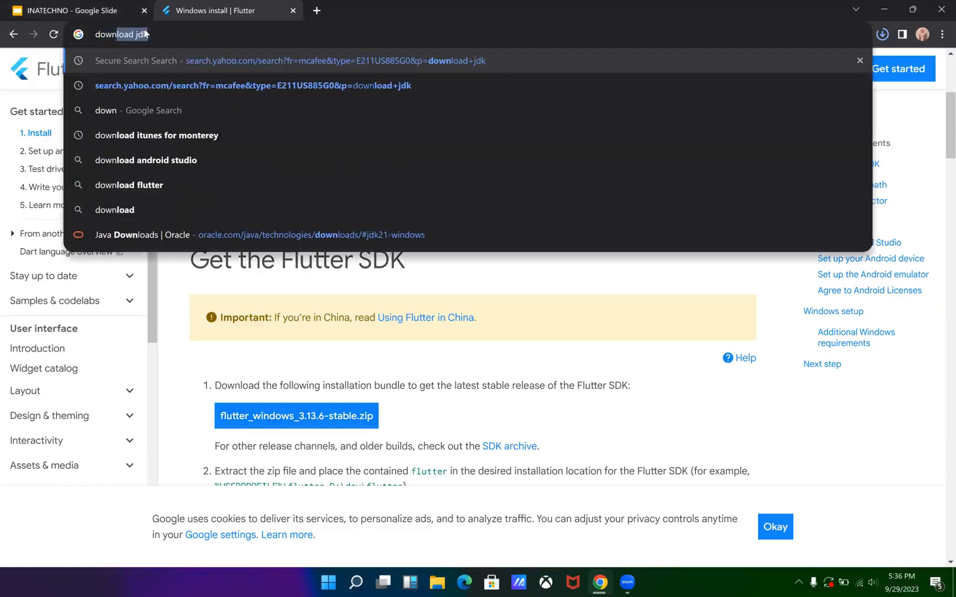
text(oad anr)
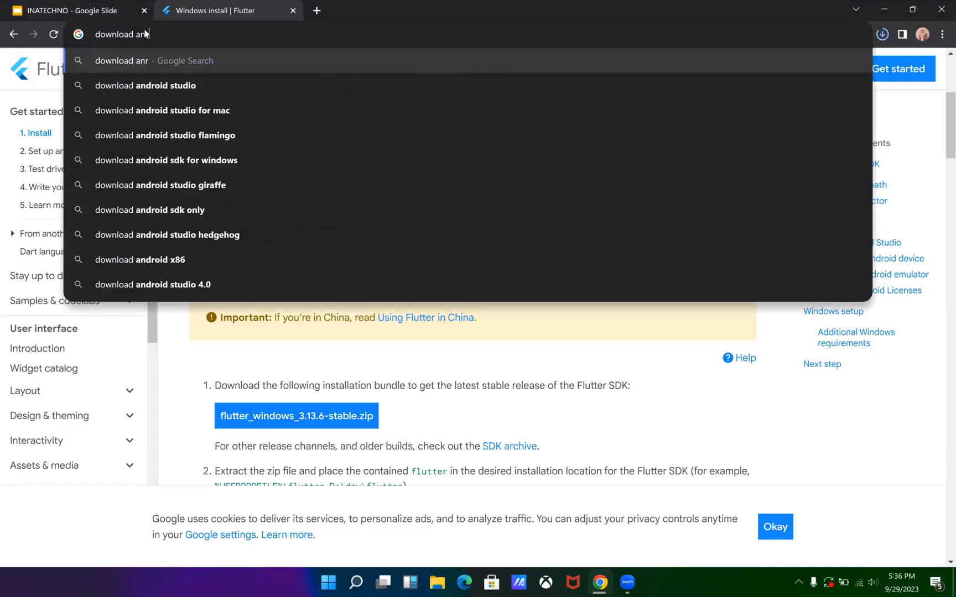
key(Down)
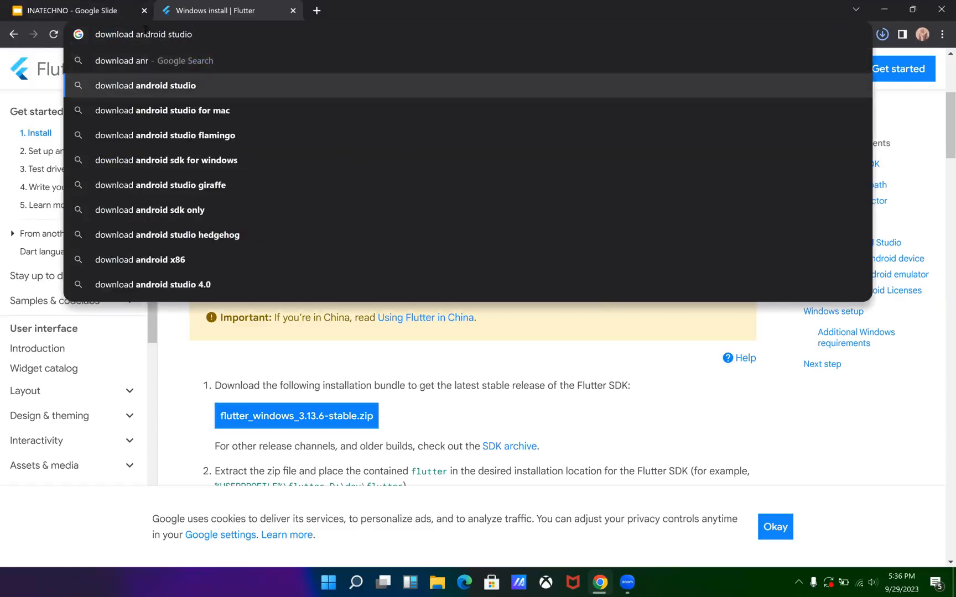
key(Return)
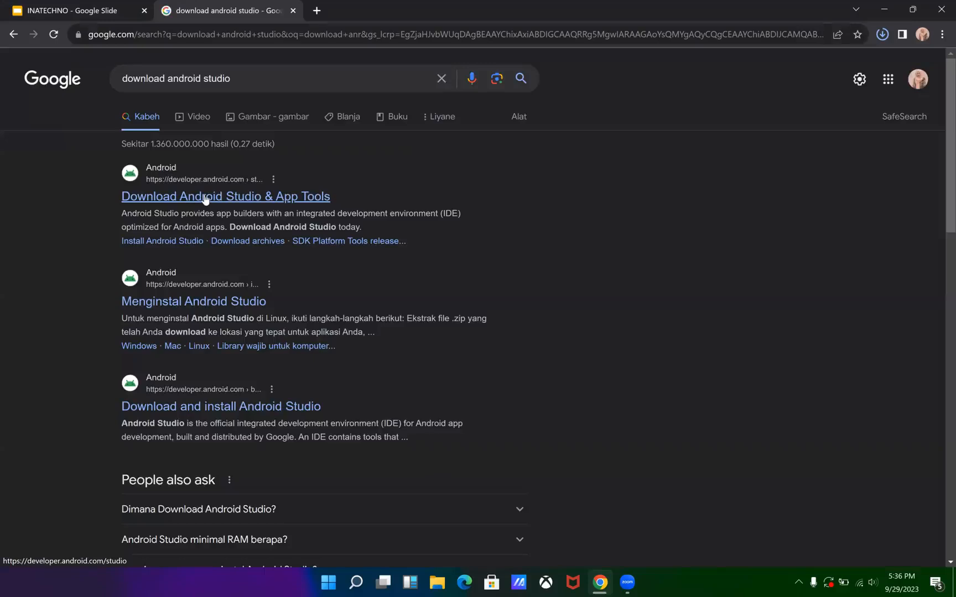
click(205, 198)
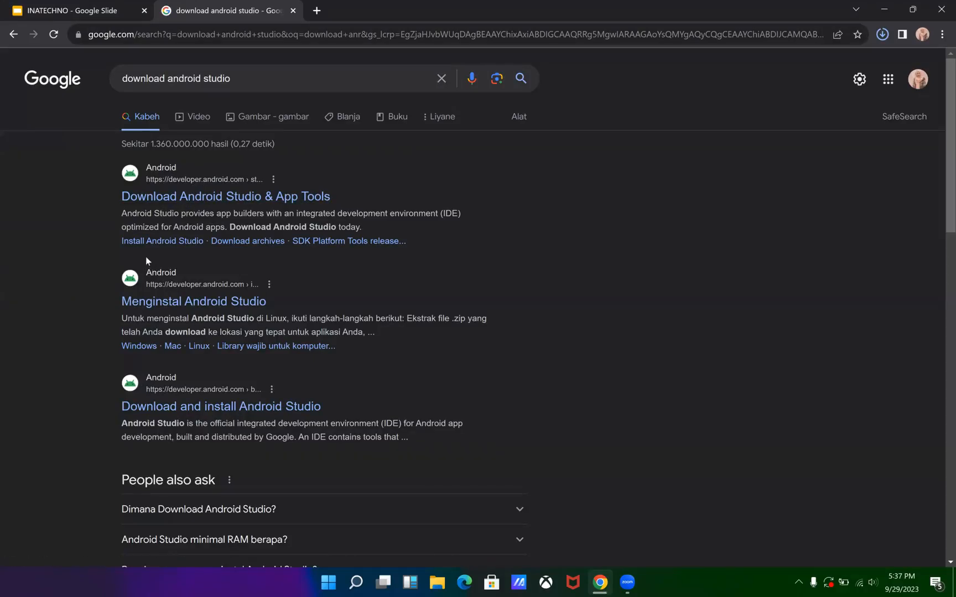
click(148, 199)
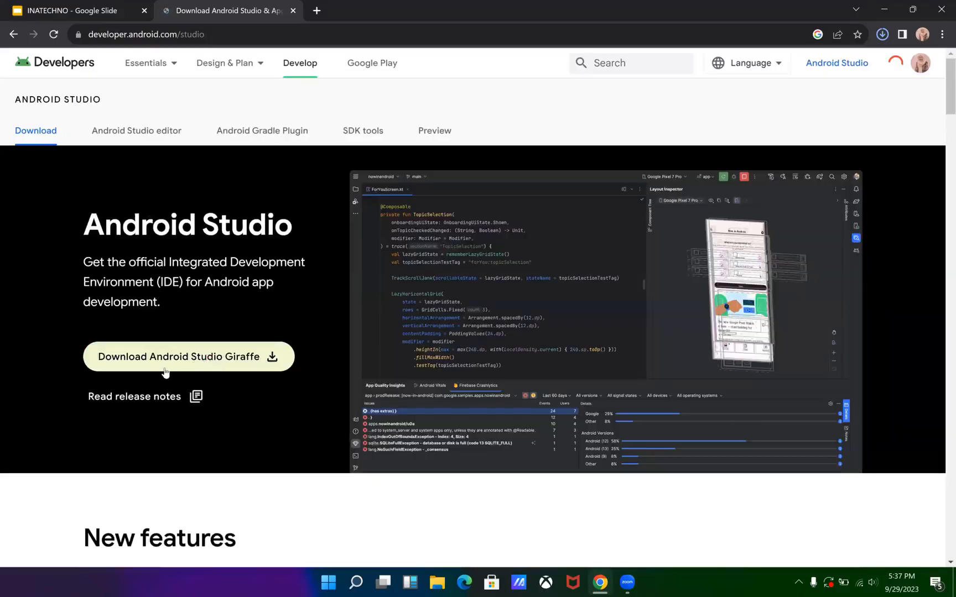
Start downloading Android Studio Giraffe for Windows and check its progress among the recent downloads
click(203, 356)
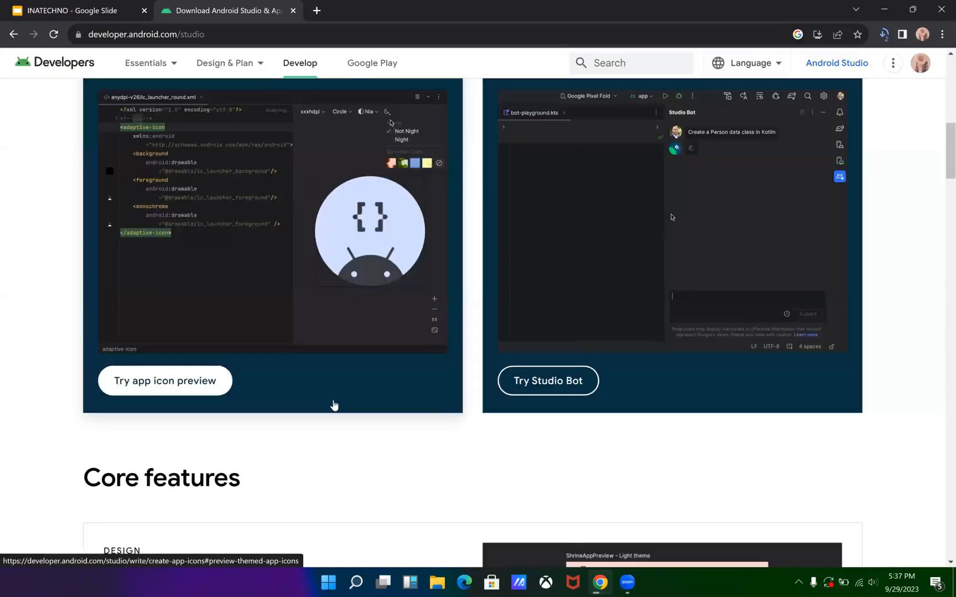
scroll(334, 404, down, 9)
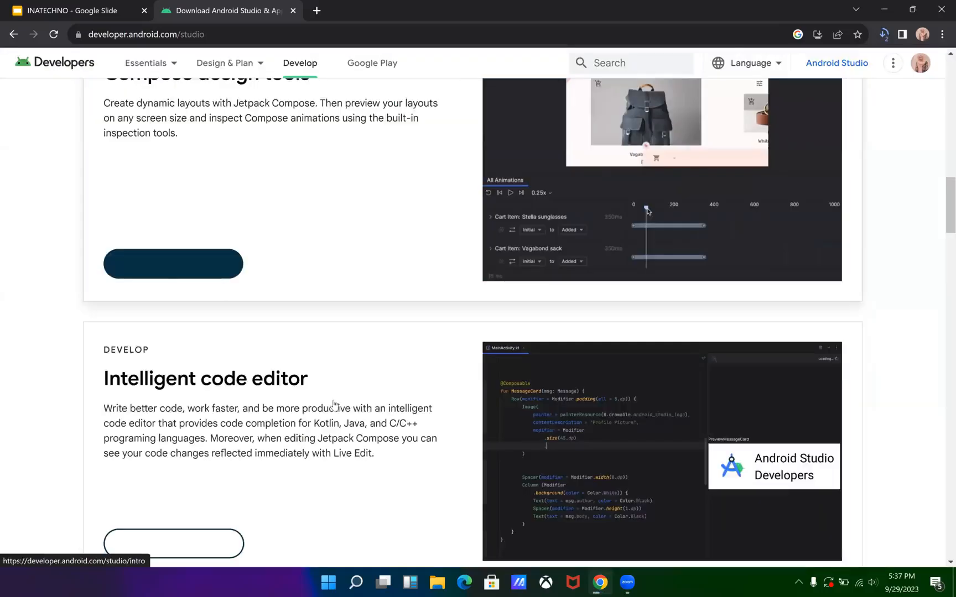
scroll(545, 264, up, 10)
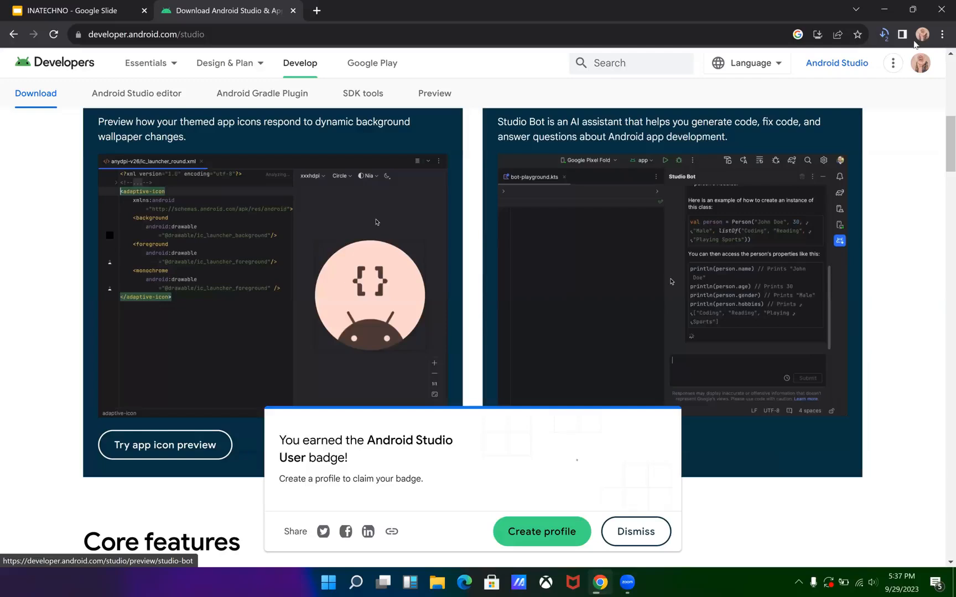
click(883, 35)
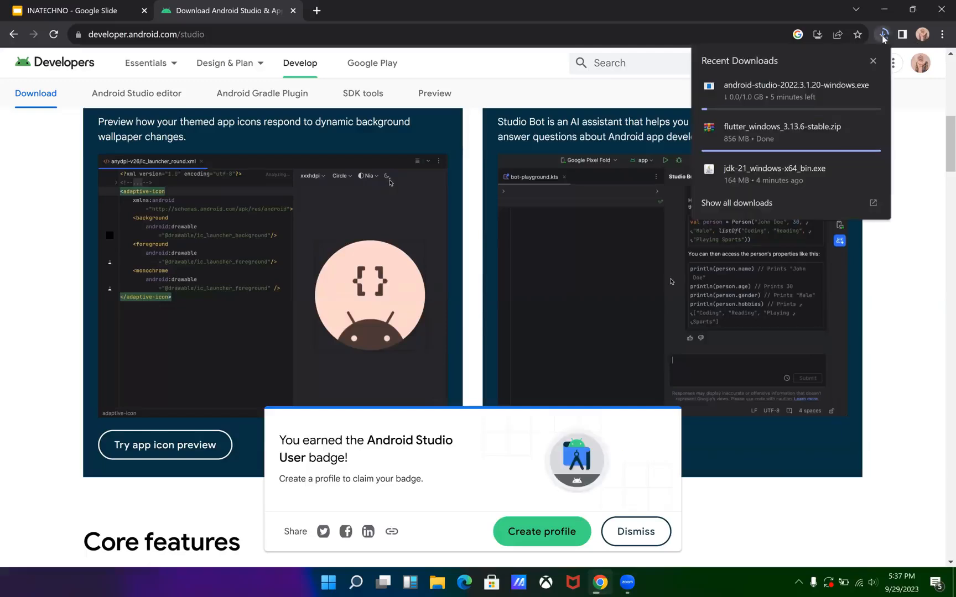
mouse_move(802, 89)
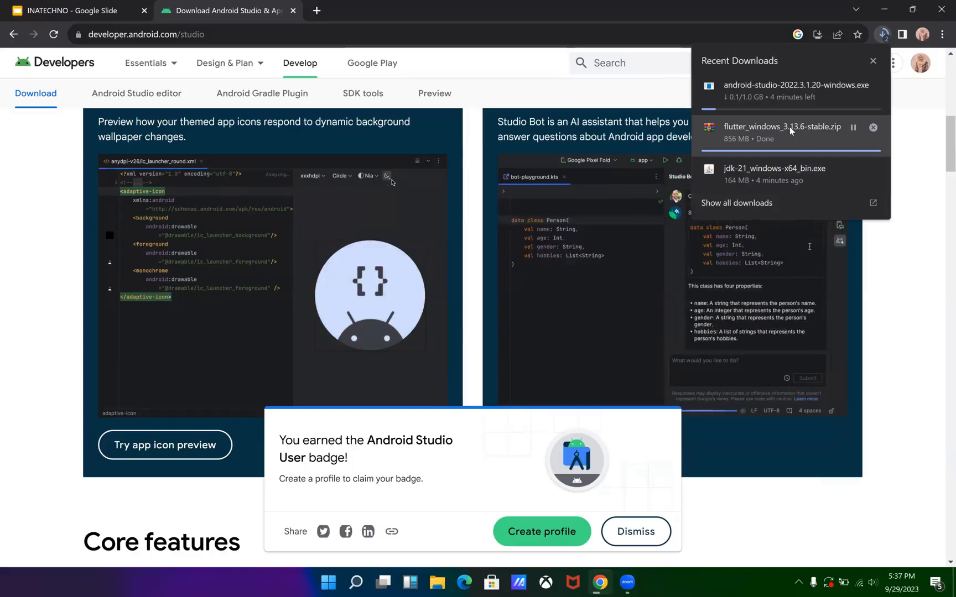
Locate the downloaded flutter_windows_3.13.6-stable.zip in its folder through the full downloads list and open the archive in WinRAR
click(771, 202)
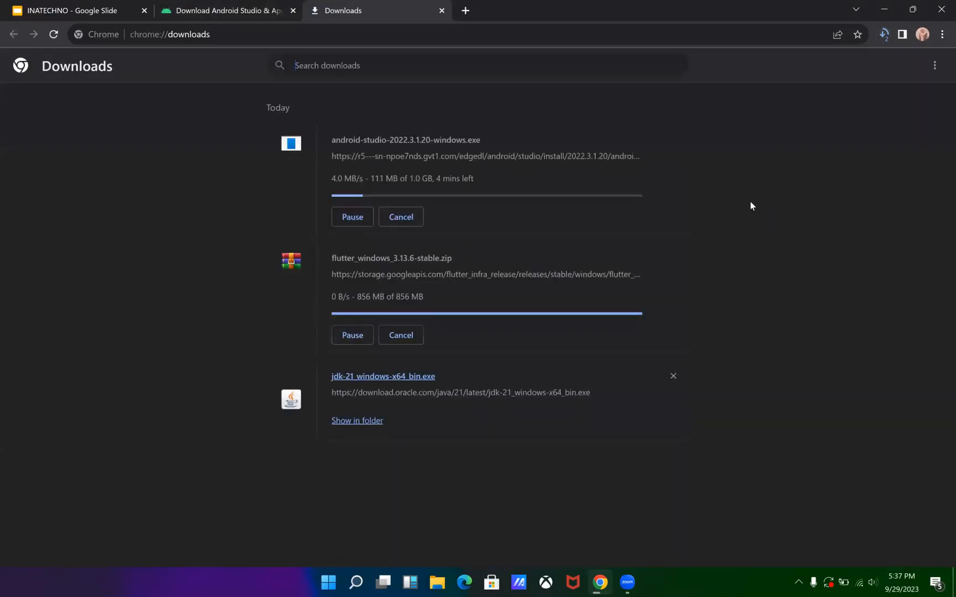
click(362, 305)
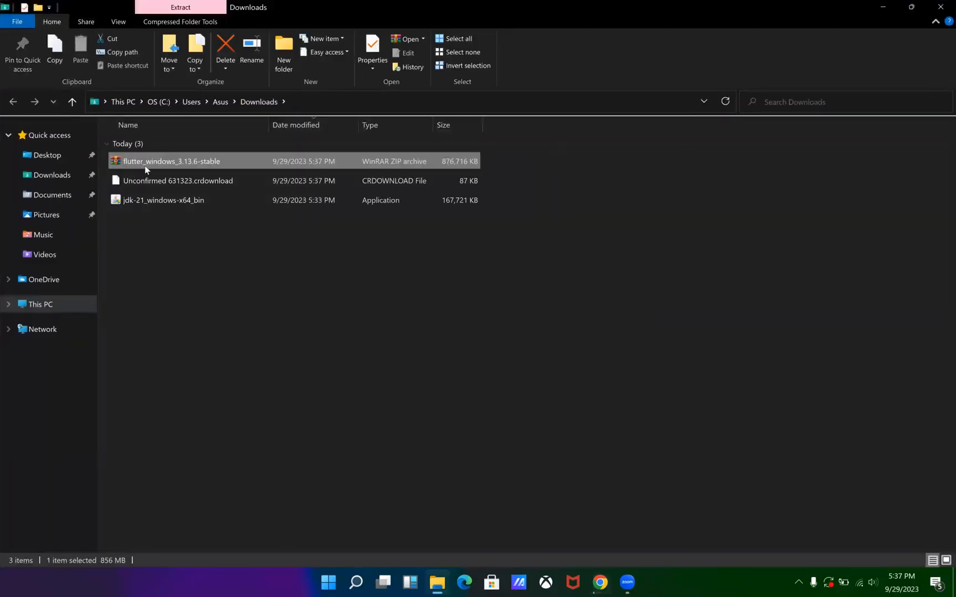
right_click(146, 169)
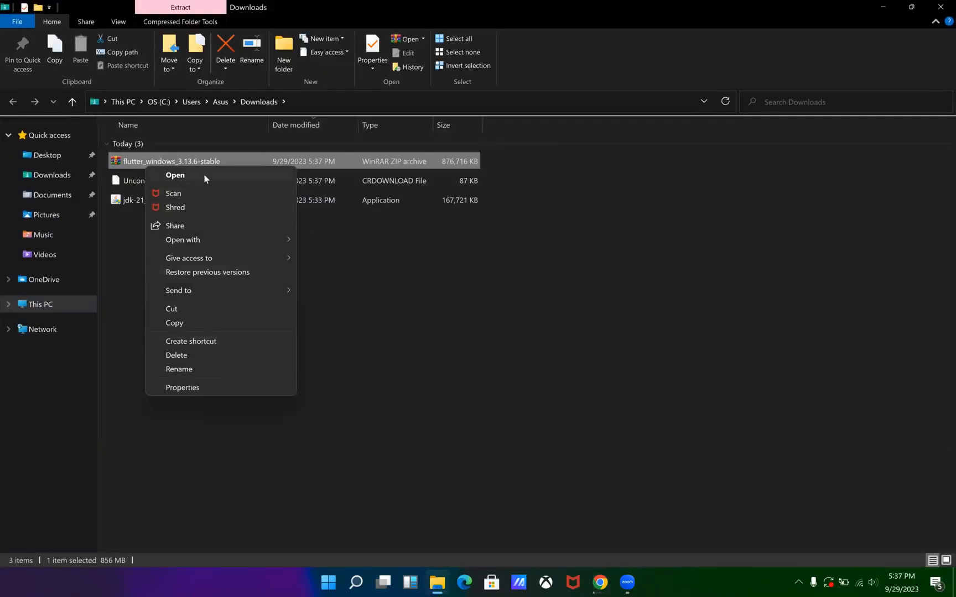
click(264, 176)
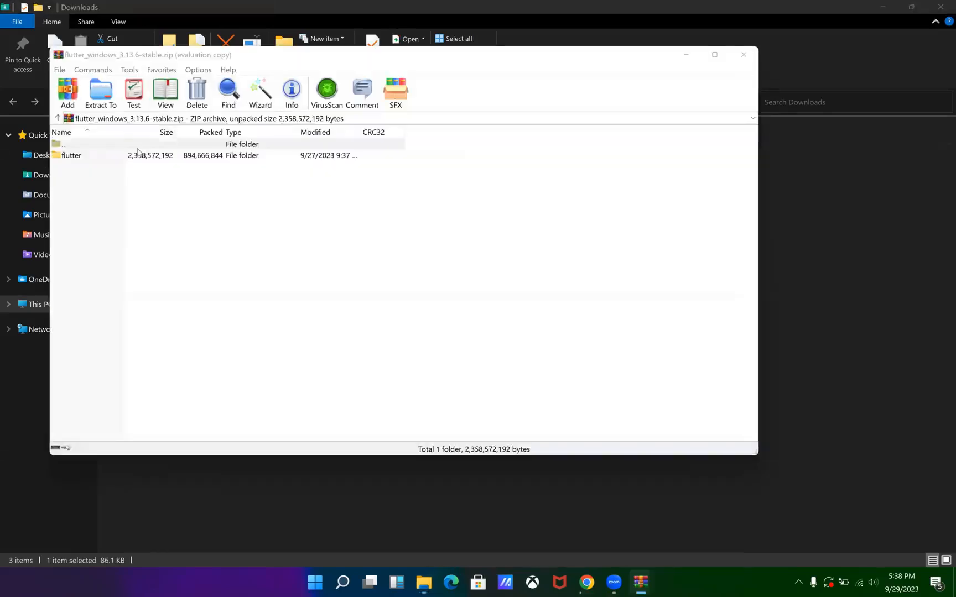
click(708, 96)
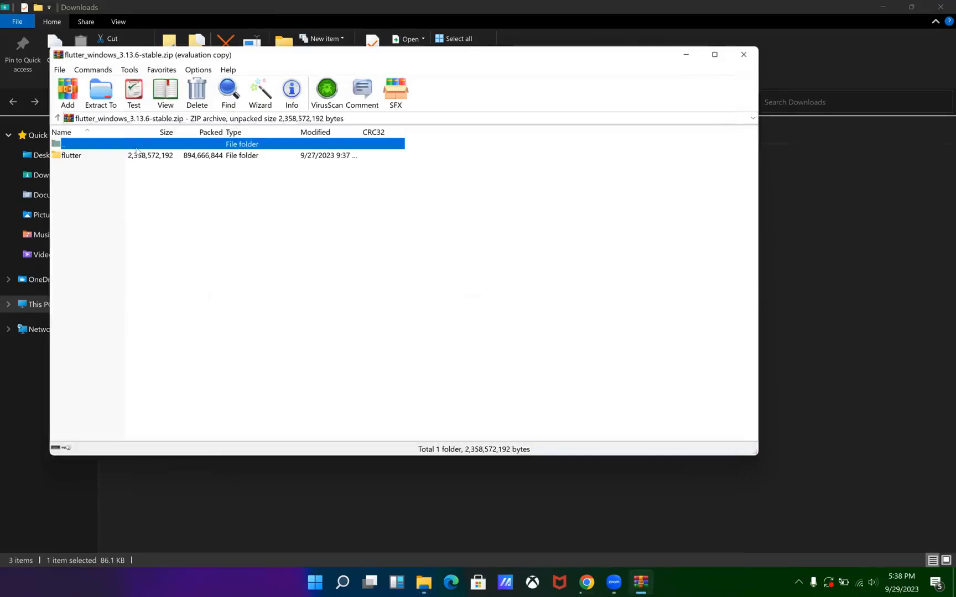
Extract the flutter folder from the archive to C:\ and close the archive window
double_click(103, 156)
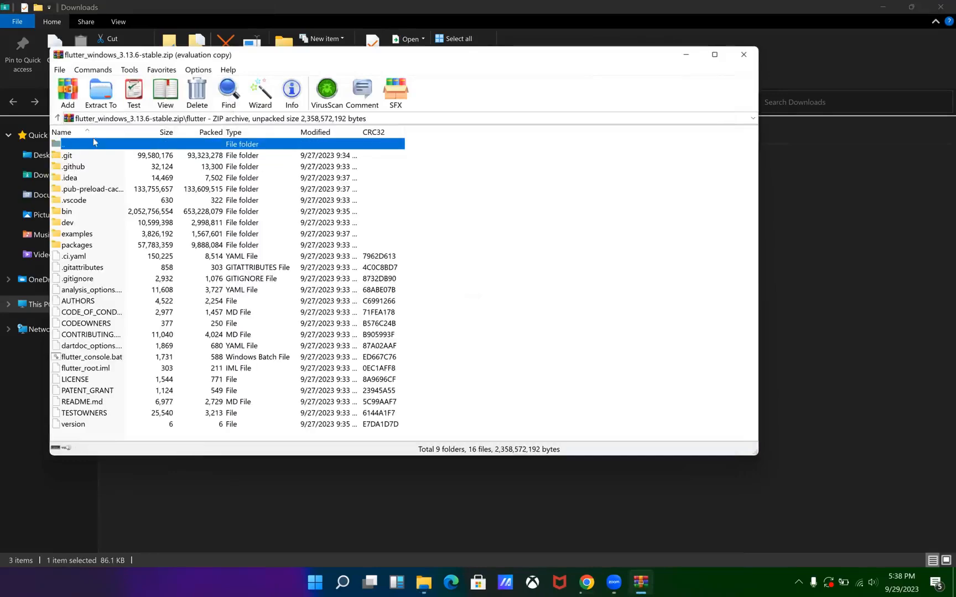
click(57, 118)
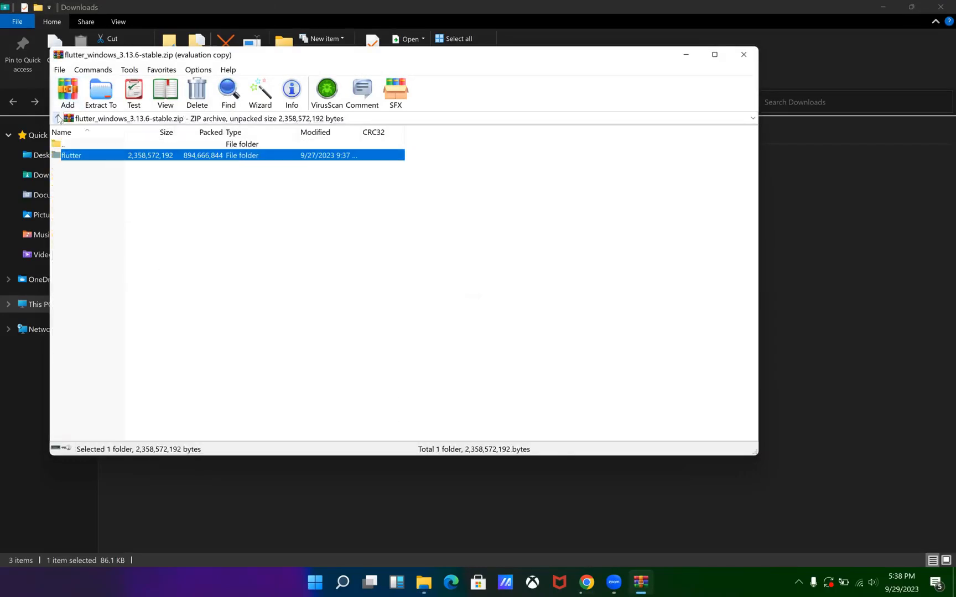
click(101, 92)
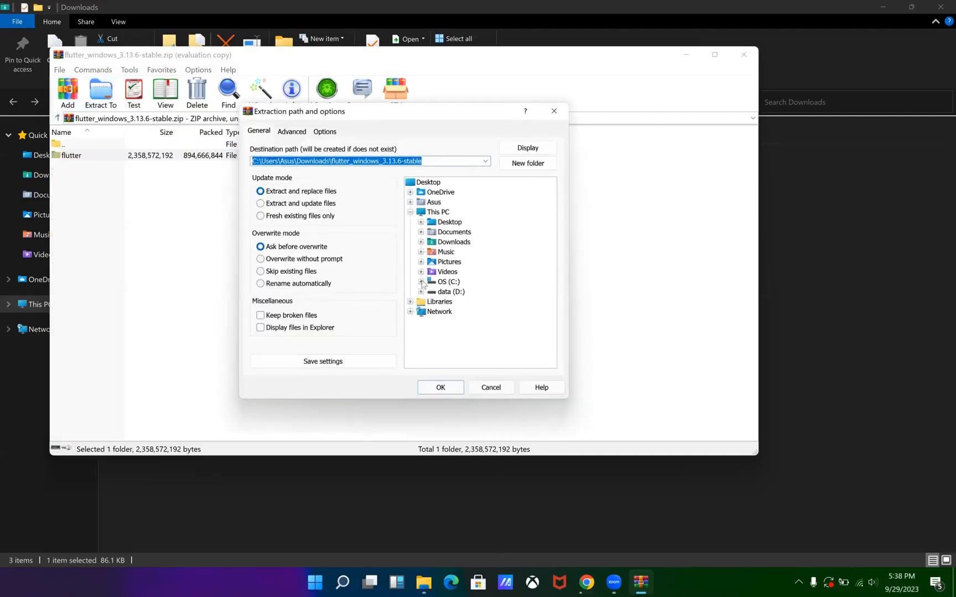
click(448, 281)
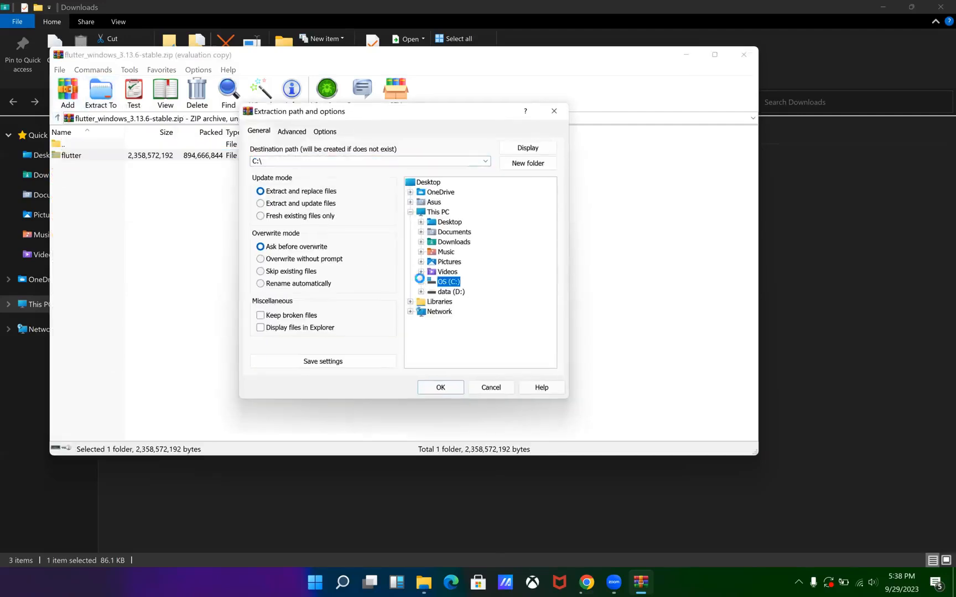
click(441, 387)
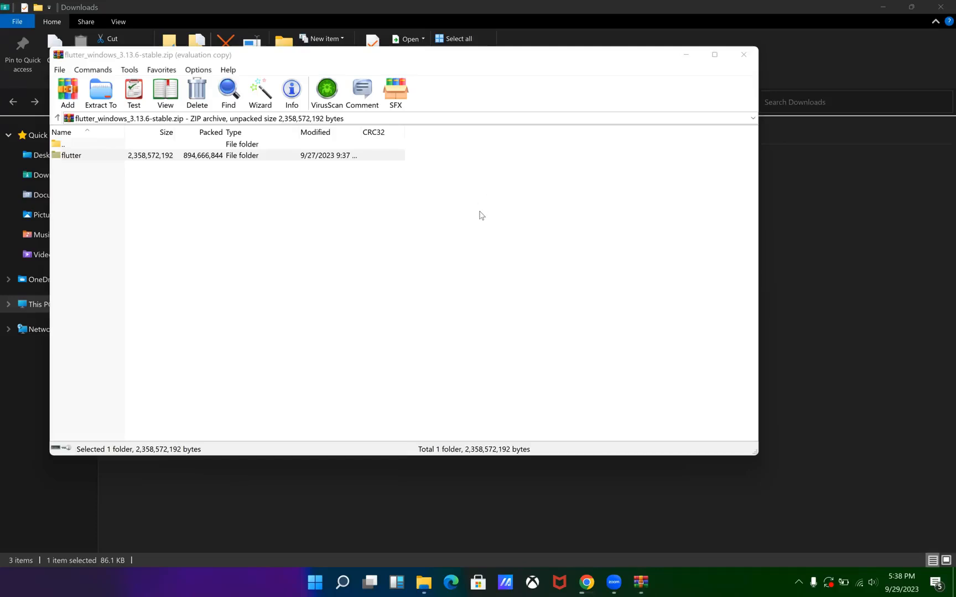
click(484, 148)
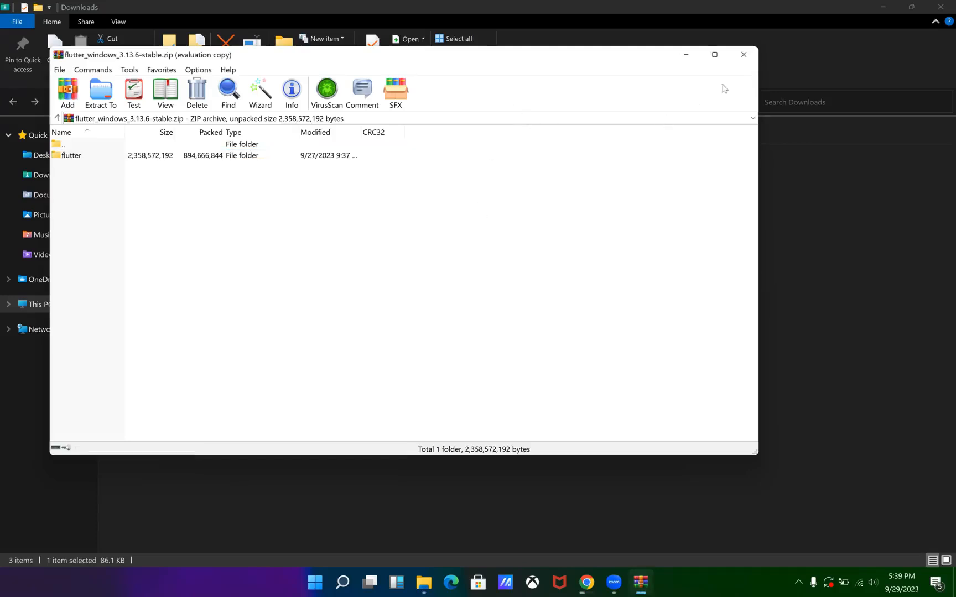
click(745, 54)
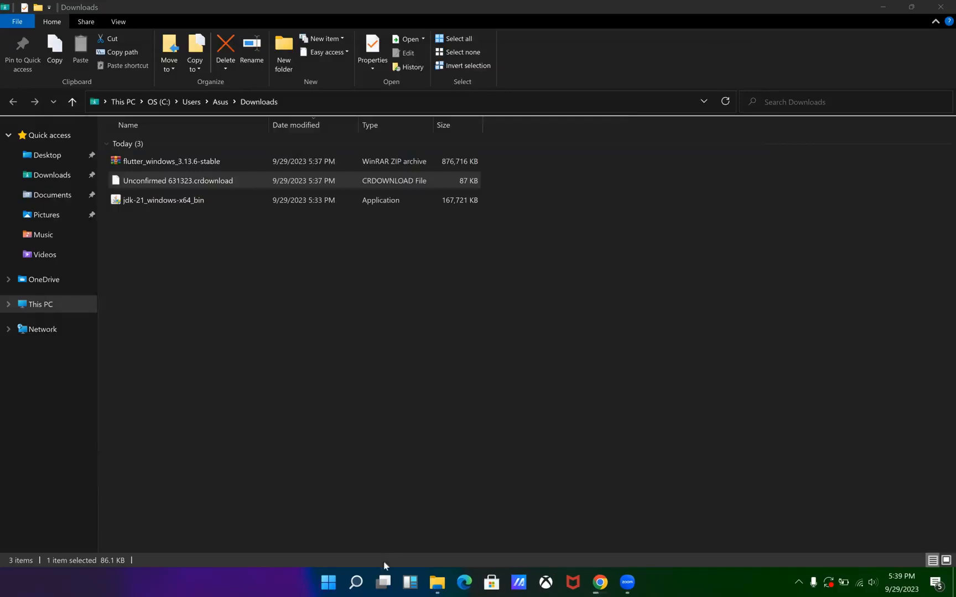
Browse to the bin folder inside C:\flutter and copy its full path
click(62, 308)
double_click(171, 250)
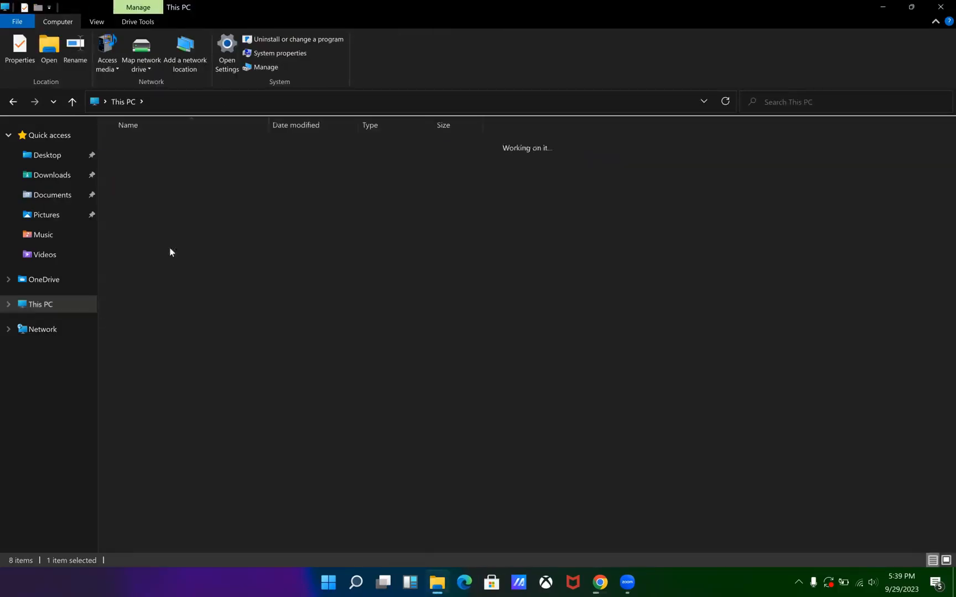
double_click(187, 164)
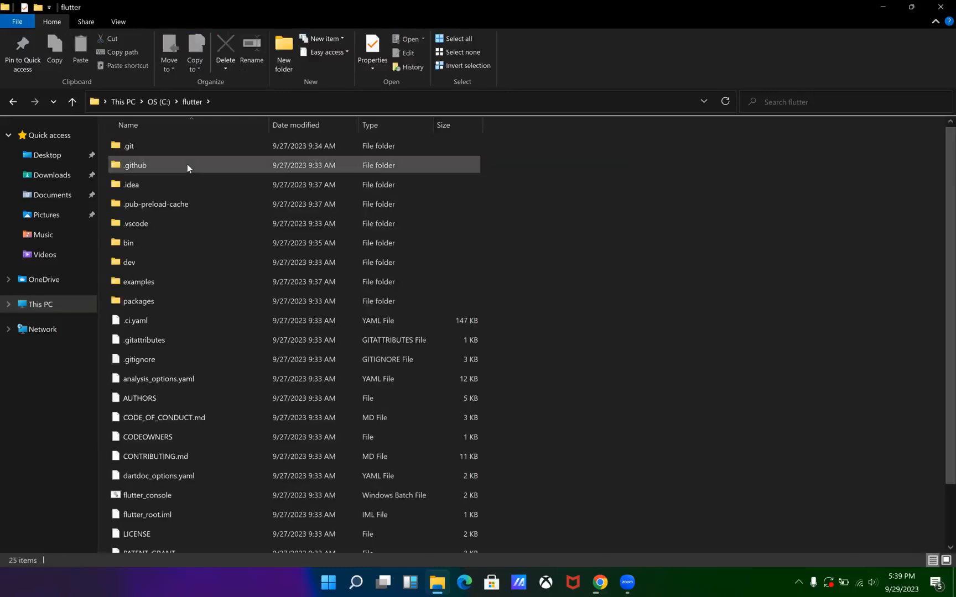
double_click(173, 239)
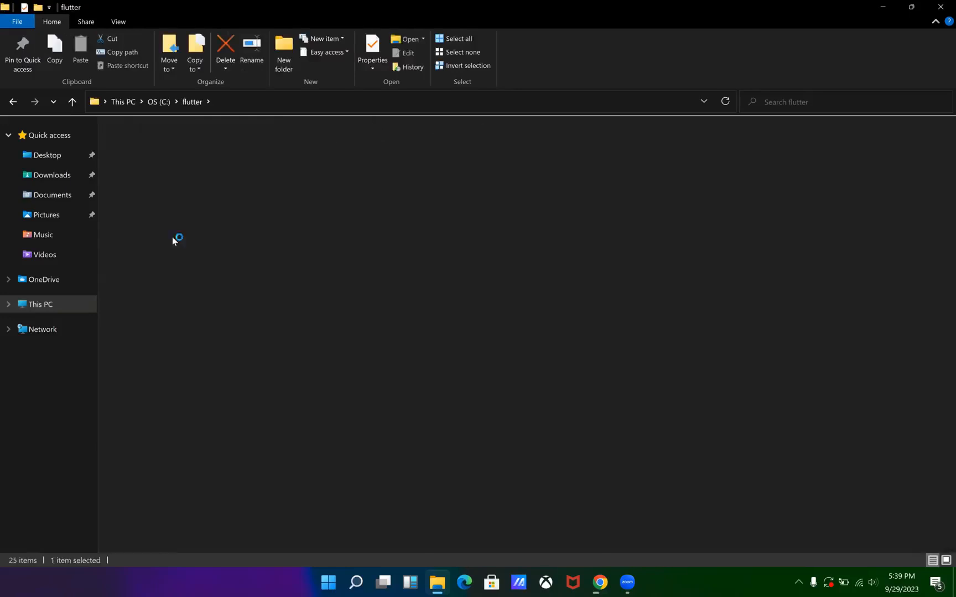
click(292, 104)
key(ctrl+c)
key(alt+Tab)
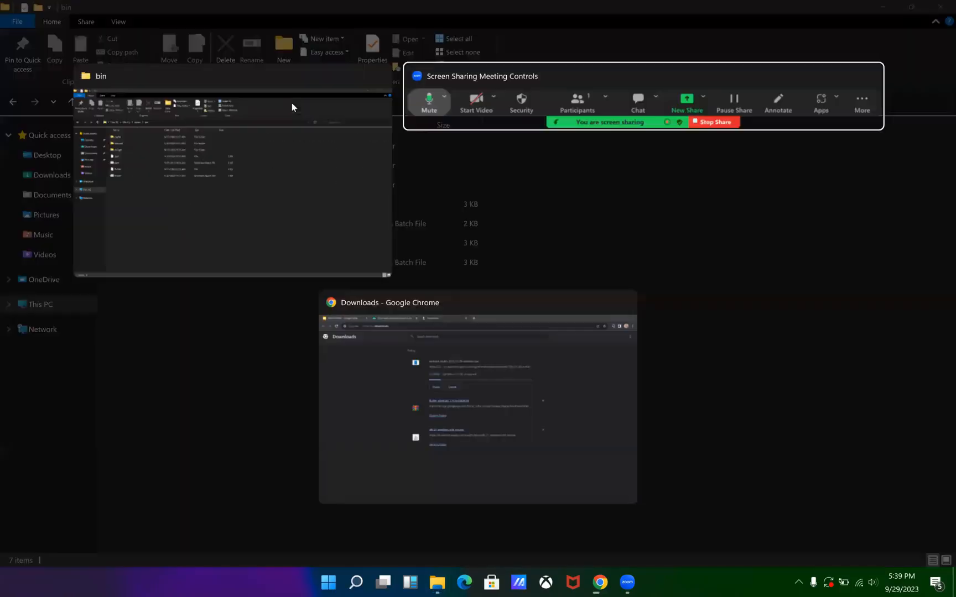
click(145, 157)
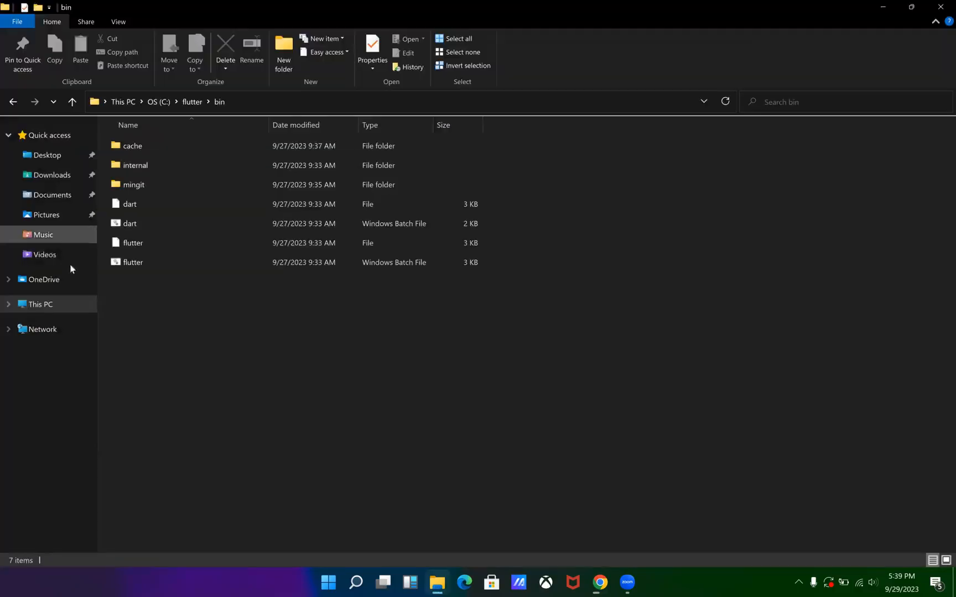
Open the Environment Variables dialog through This PC's properties and the advanced system settings
right_click(50, 303)
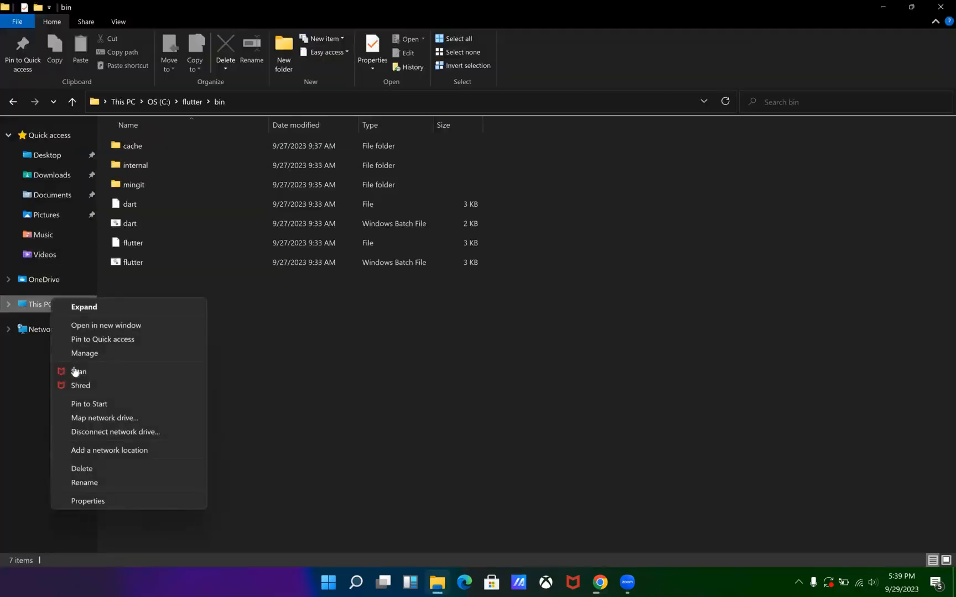
click(95, 502)
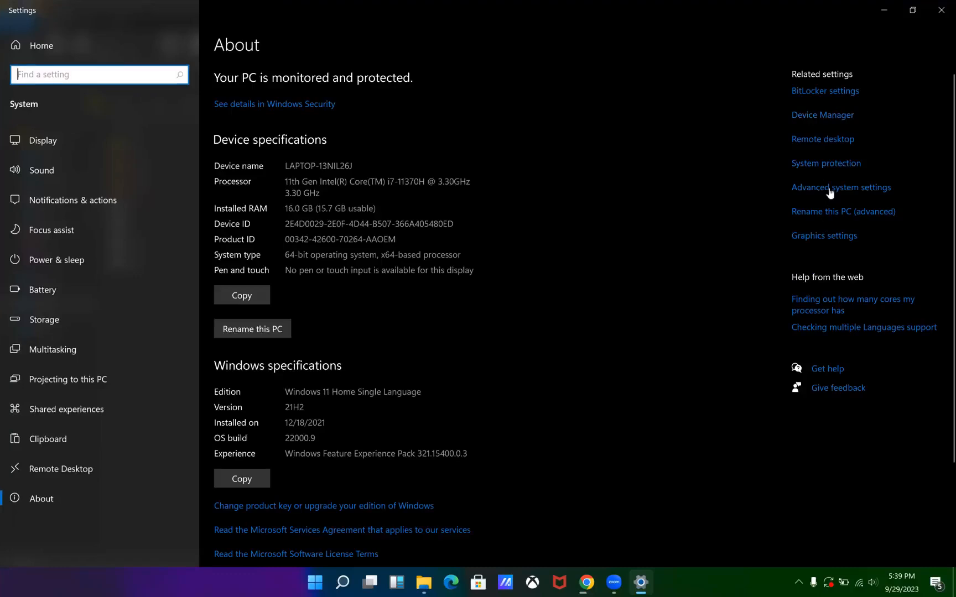
click(831, 188)
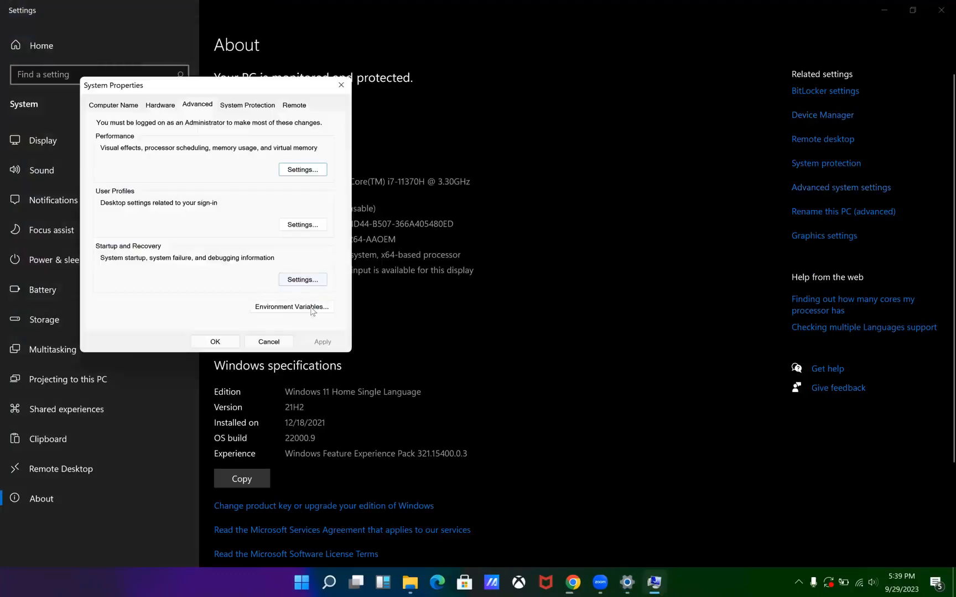
click(312, 309)
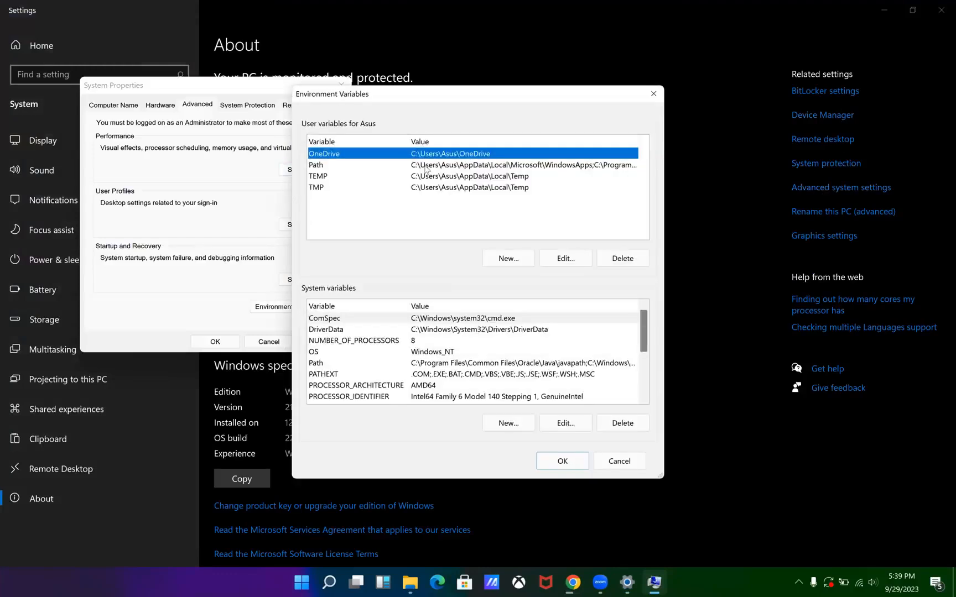
Add C:\flutter\bin as a new entry in the user Path variable, confirm all dialogs and close Settings
click(426, 167)
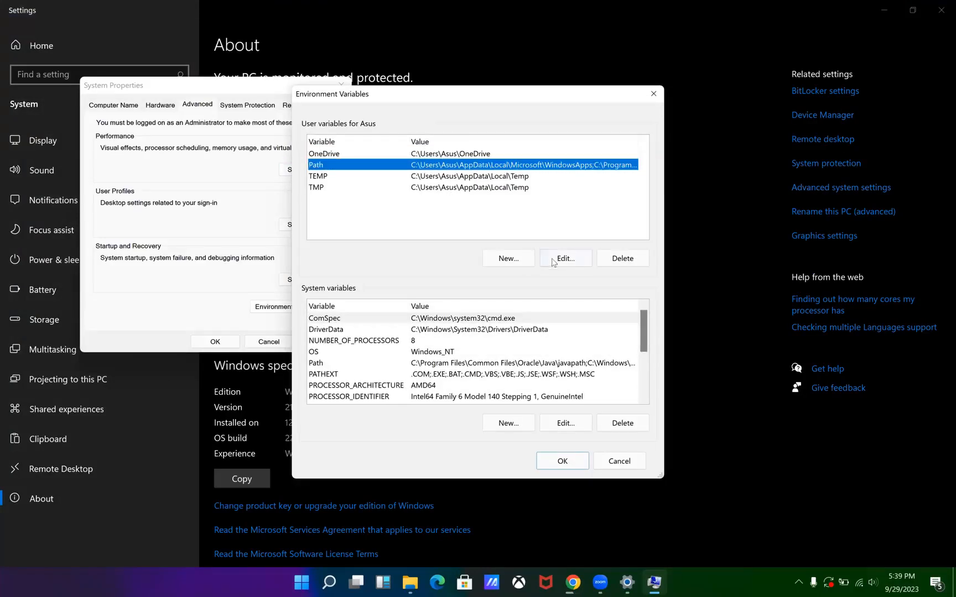
click(521, 264)
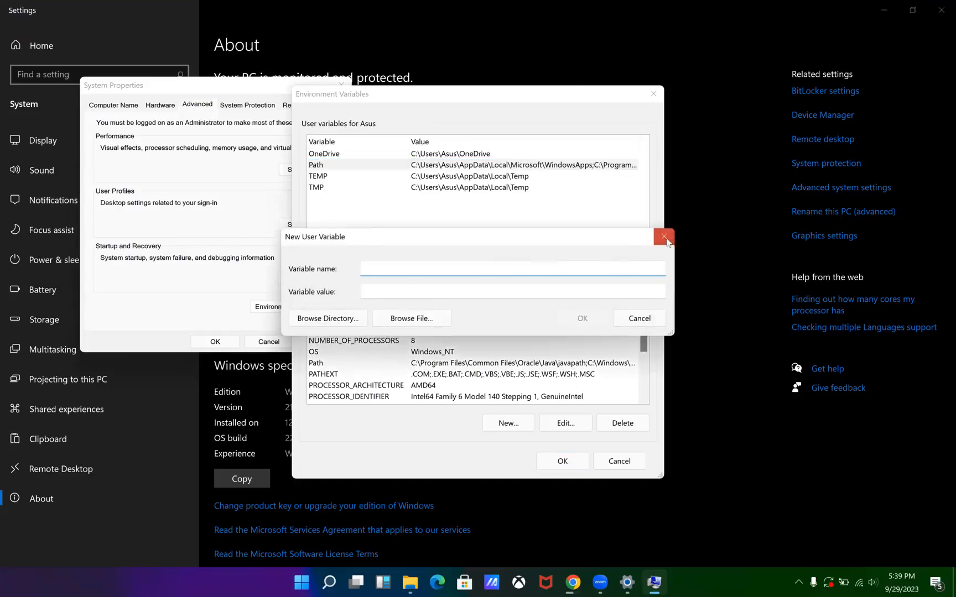
click(665, 238)
click(565, 264)
click(600, 157)
key(ctrl+v)
click(544, 431)
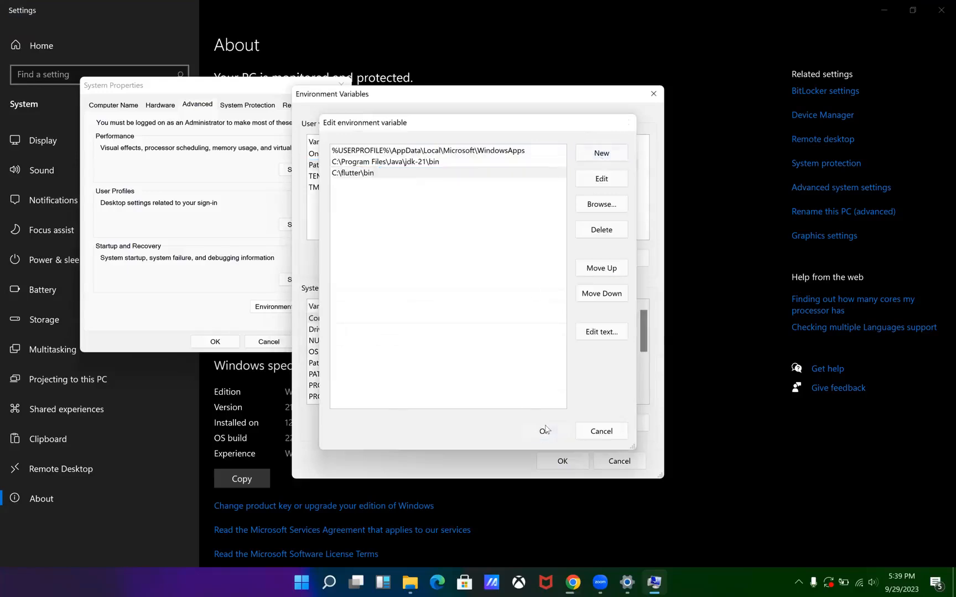
click(564, 459)
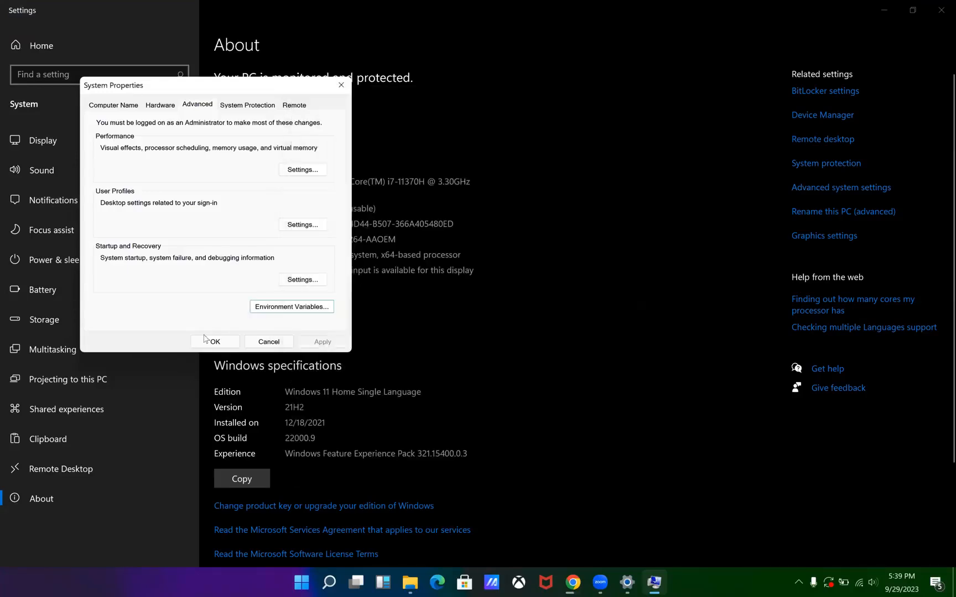
click(213, 341)
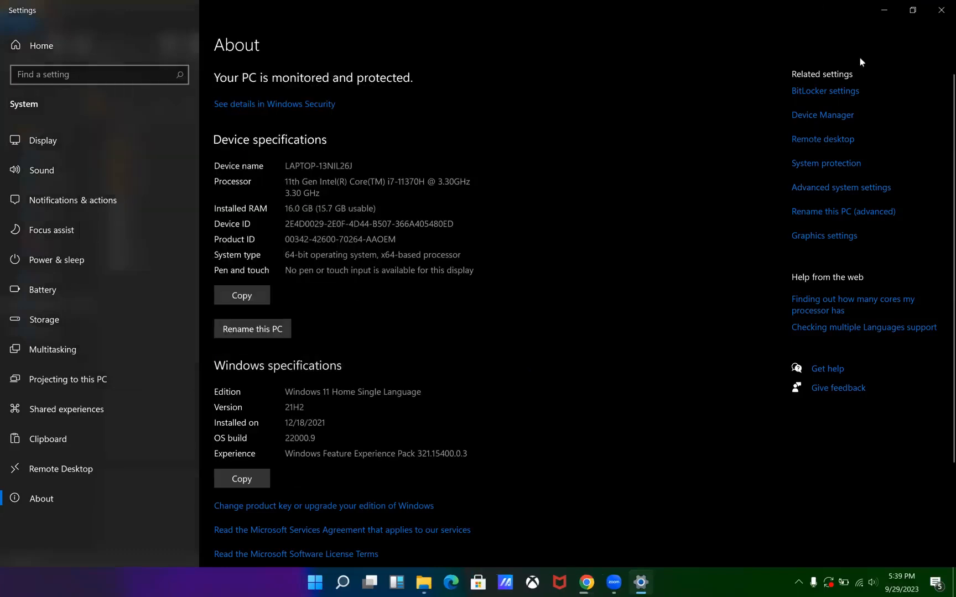
click(940, 9)
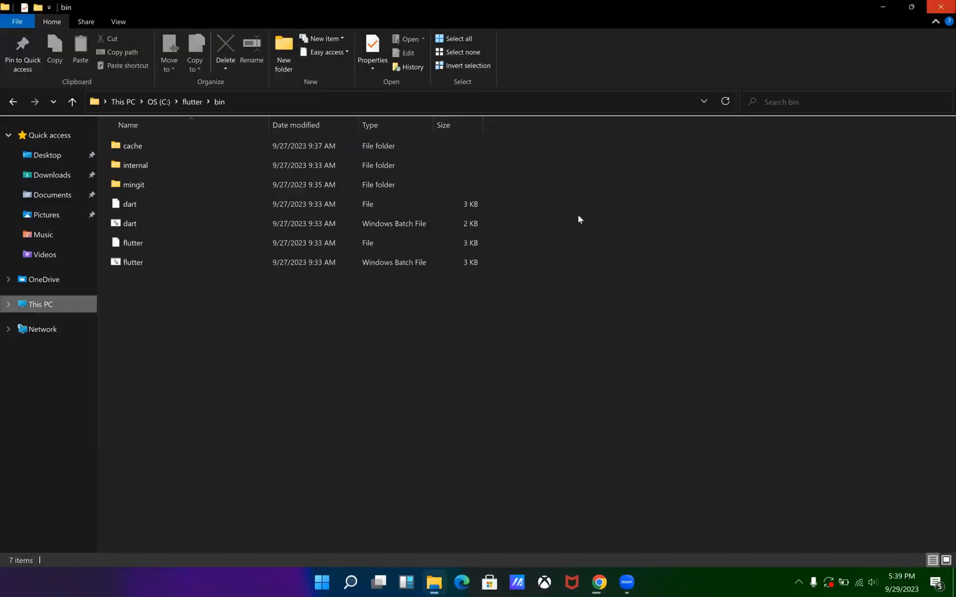
Open Windows Terminal, run "flutter --version" and read through its output
key(alt+Tab)
key(alt+Tab)
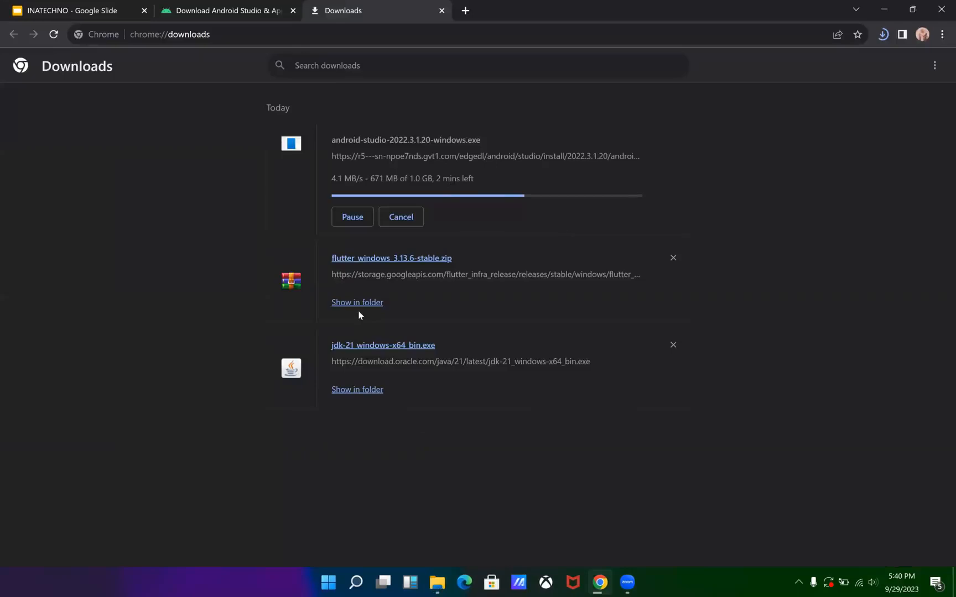
key(super)
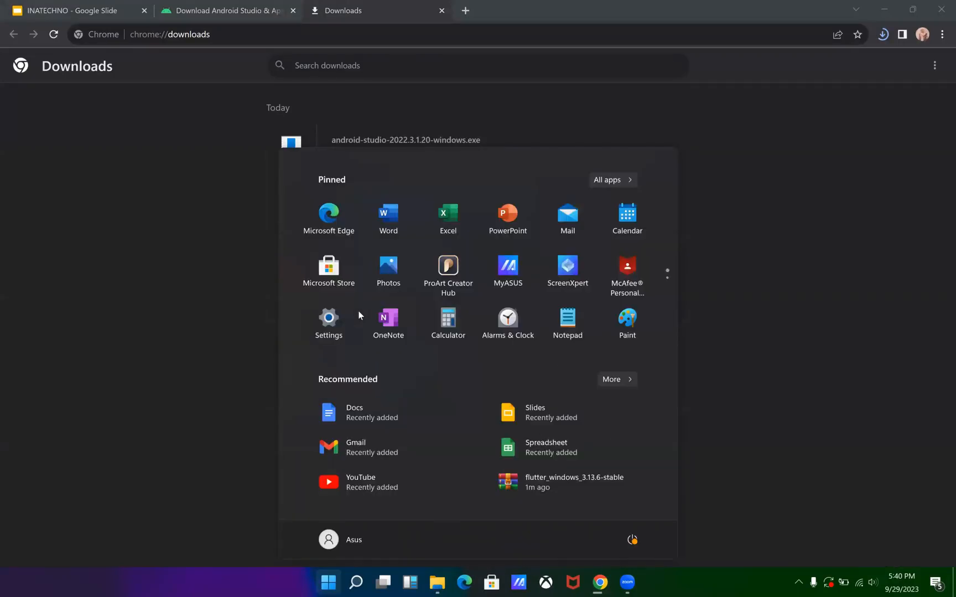
text(terminal)
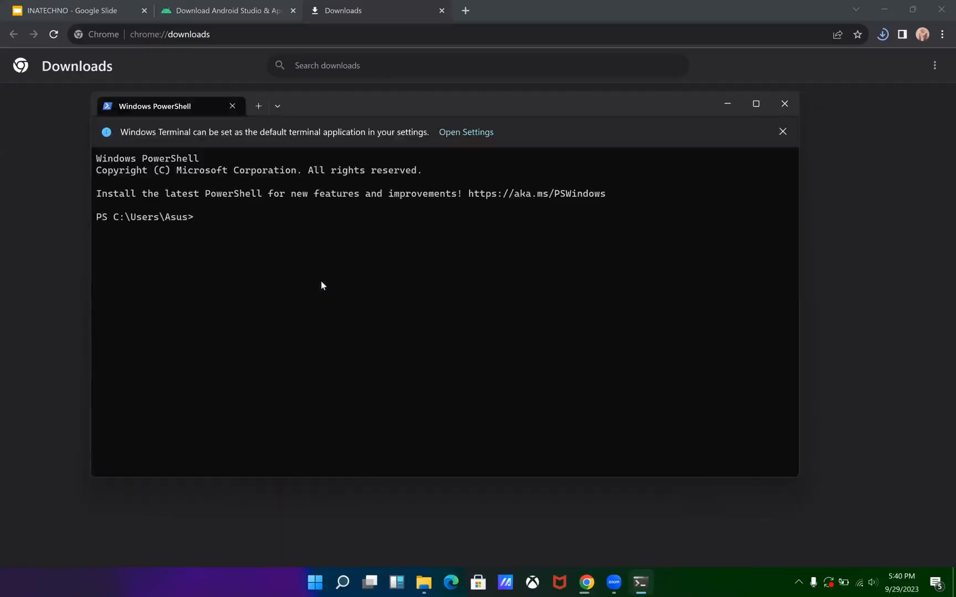
text(flutter --versio)
key(Return)
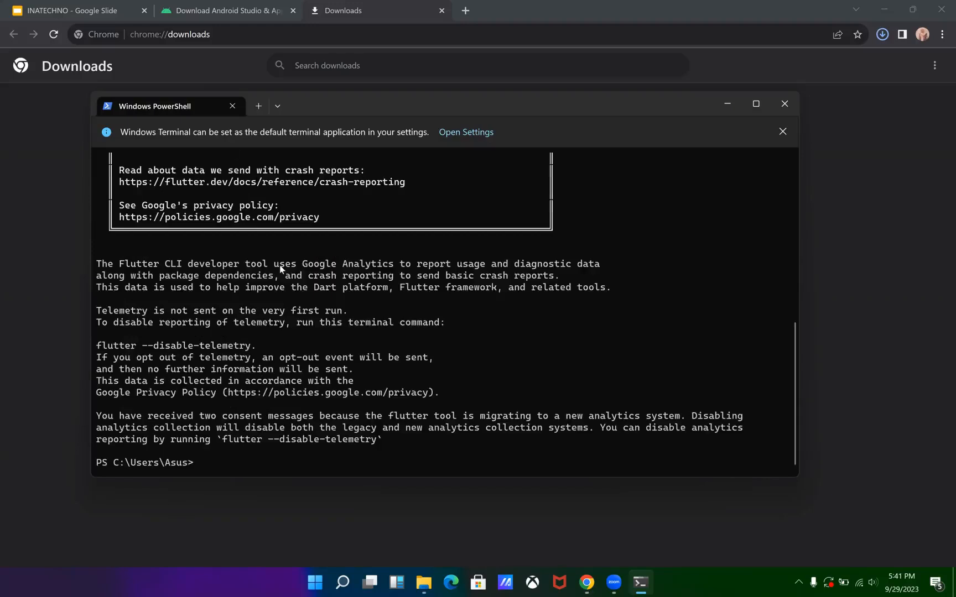
scroll(279, 265, up, 10)
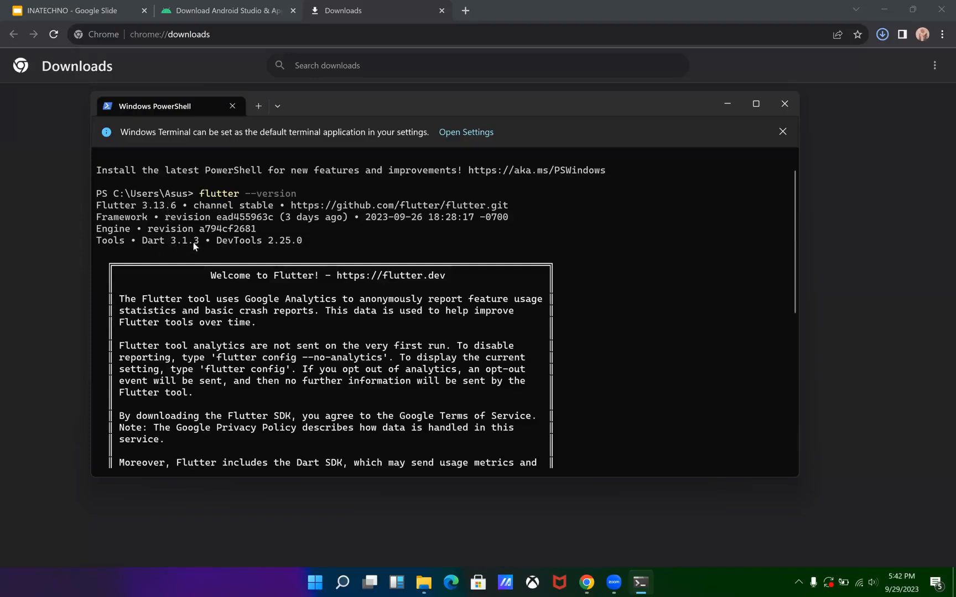
scroll(224, 249, down, 5)
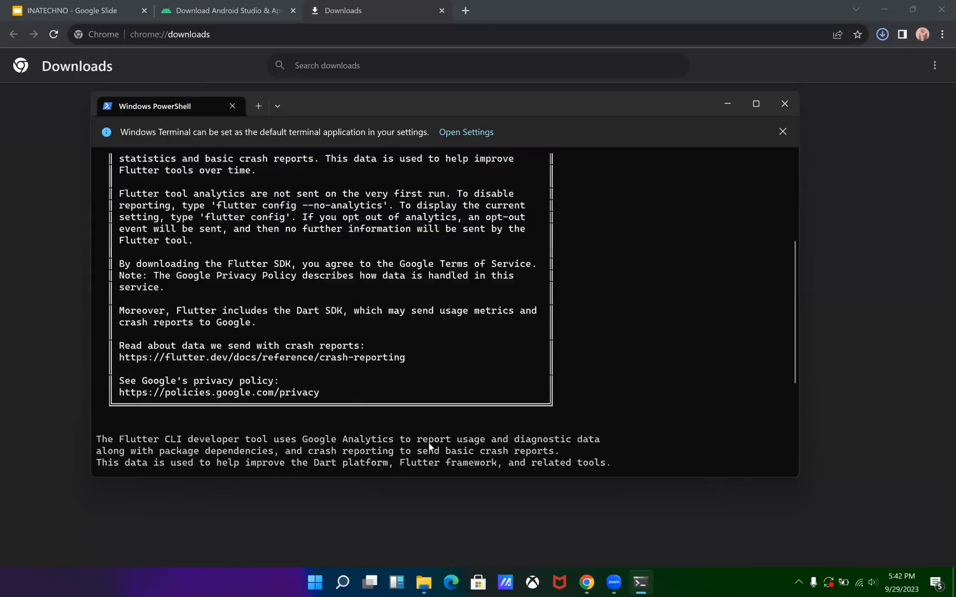
Open Command Prompt and check the Flutter version there with "flutter --version"
key(super)
text(cmd)
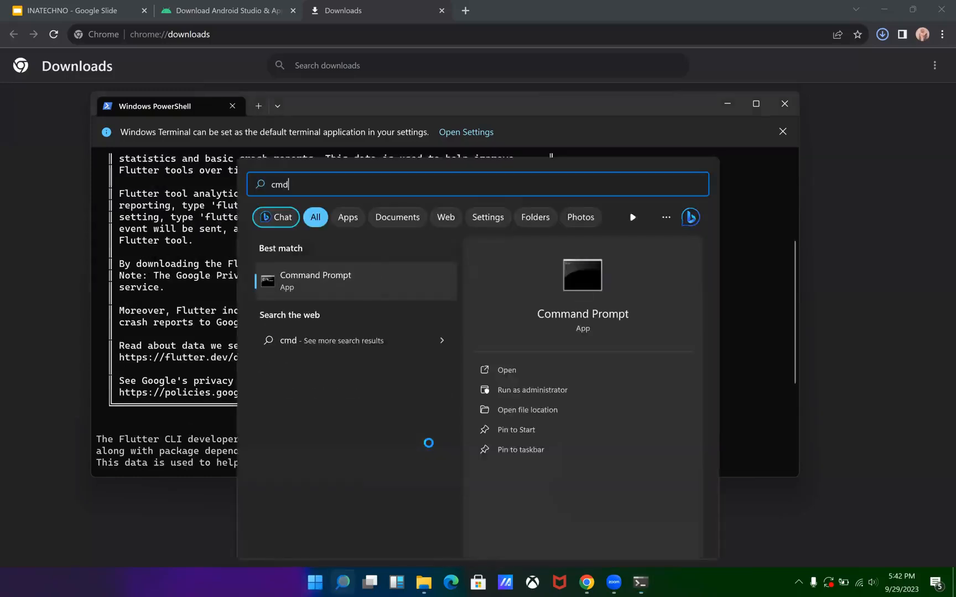
key(Return)
text(flutter)
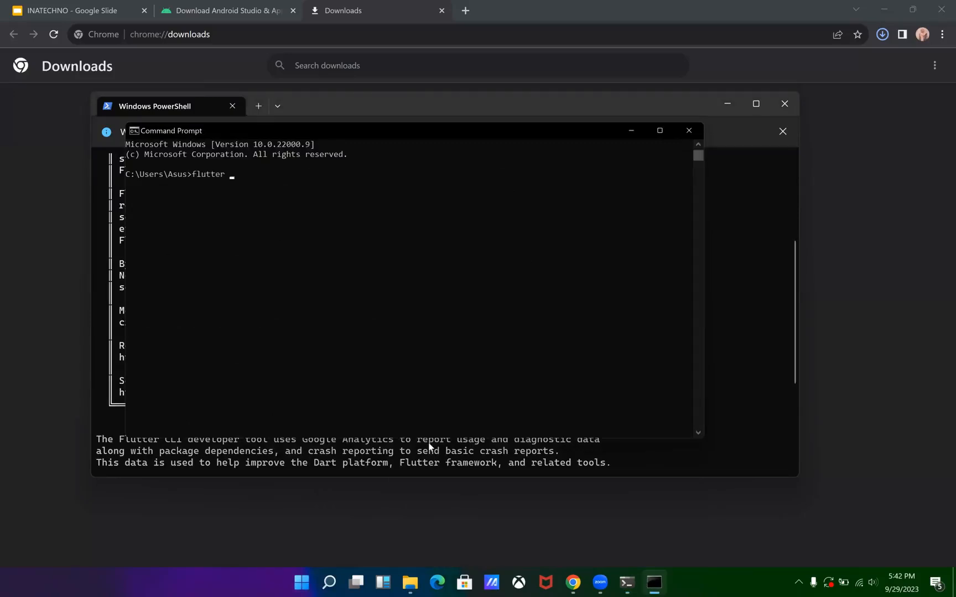
text( --version)
key(Return)
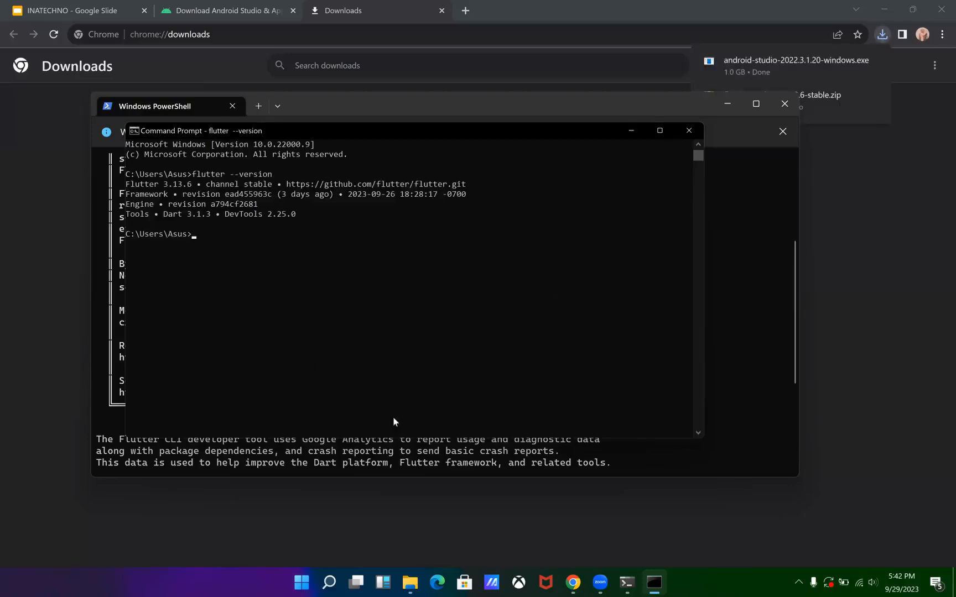
Run "flutter" to review its available commands, close Command Prompt and look over the PowerShell output again
text(flutter)
key(Return)
scroll(353, 313, up, 5)
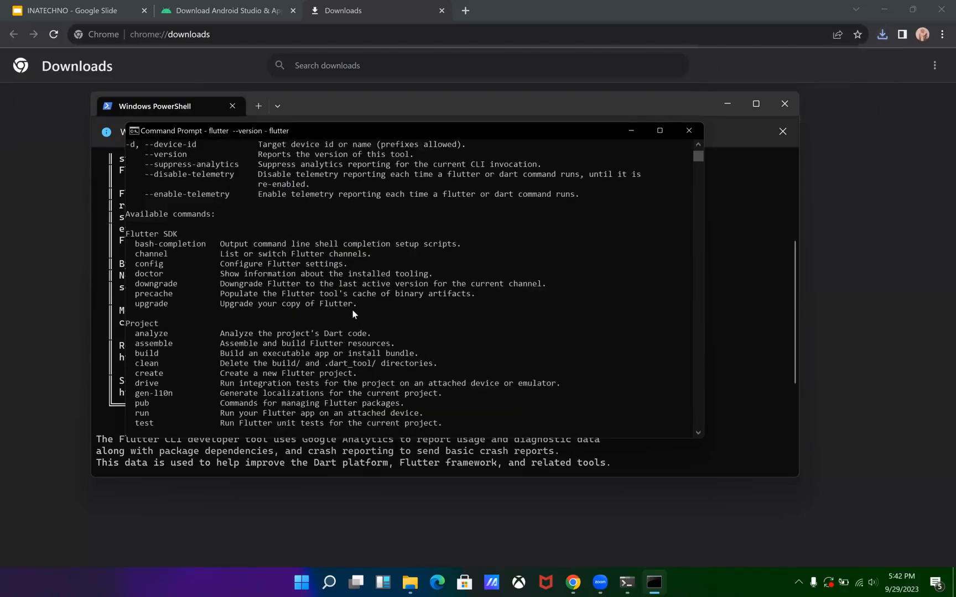
scroll(353, 313, up, 9)
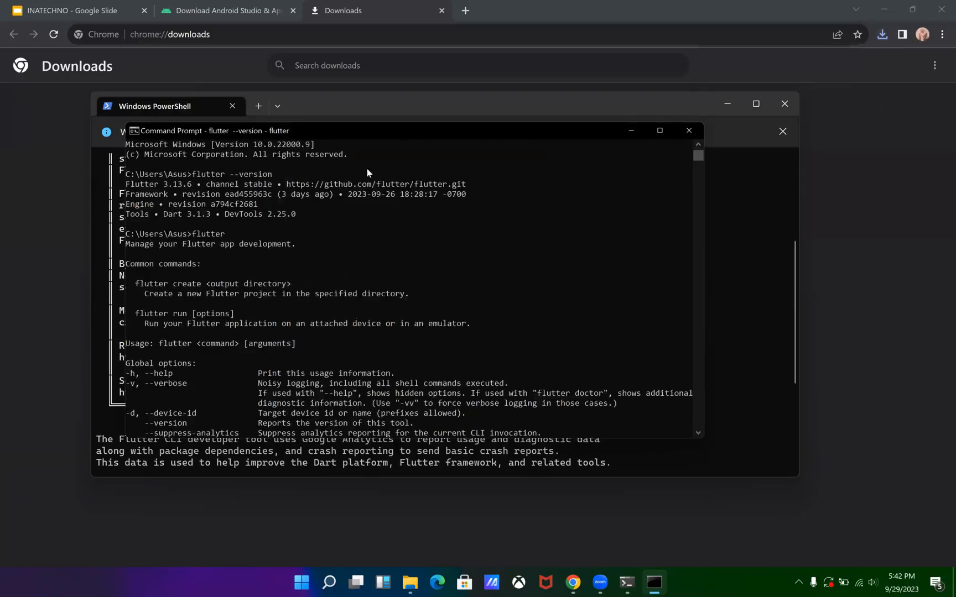
click(688, 132)
scroll(632, 307, down, 3)
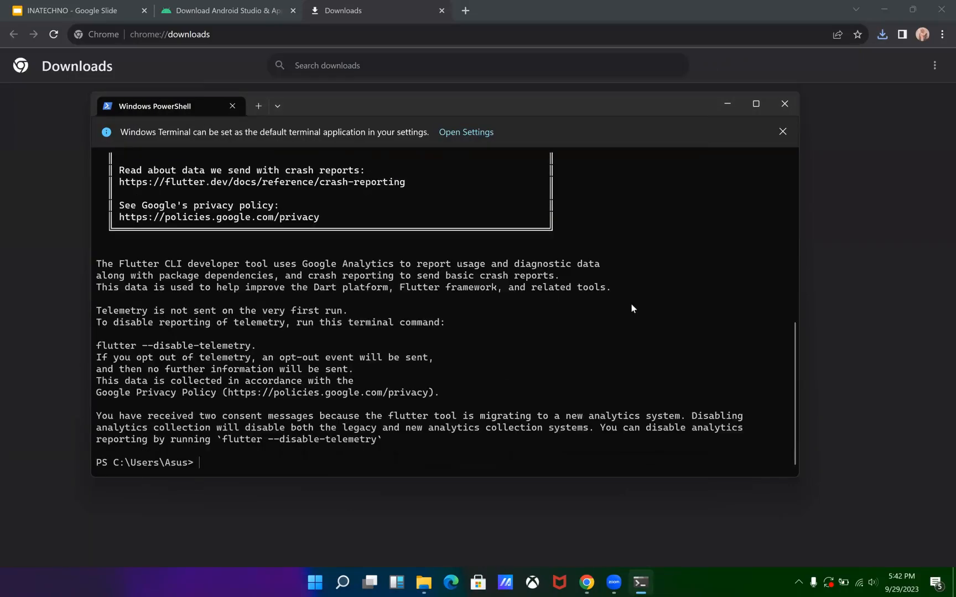
scroll(461, 322, up, 6)
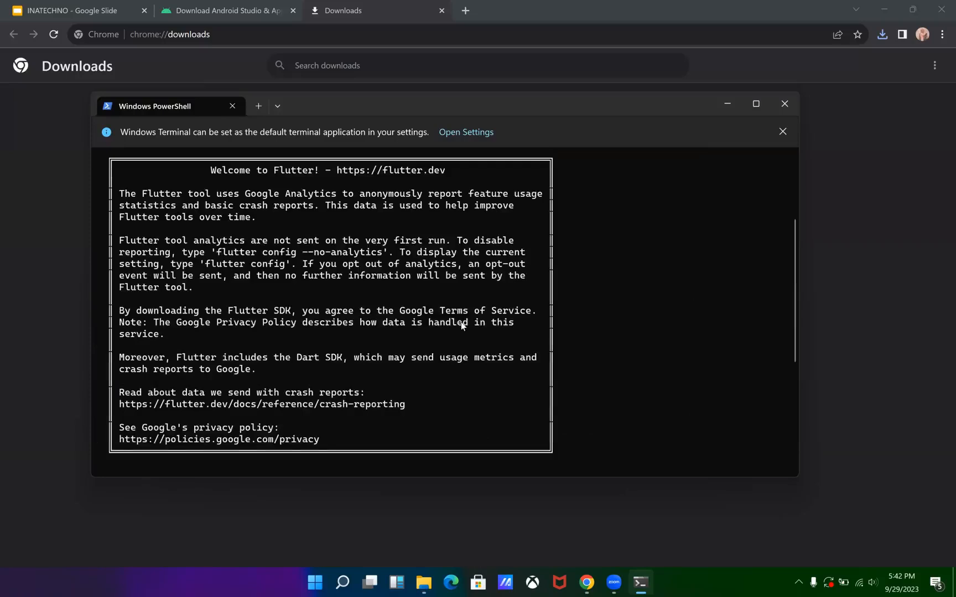
scroll(461, 325, down, 6)
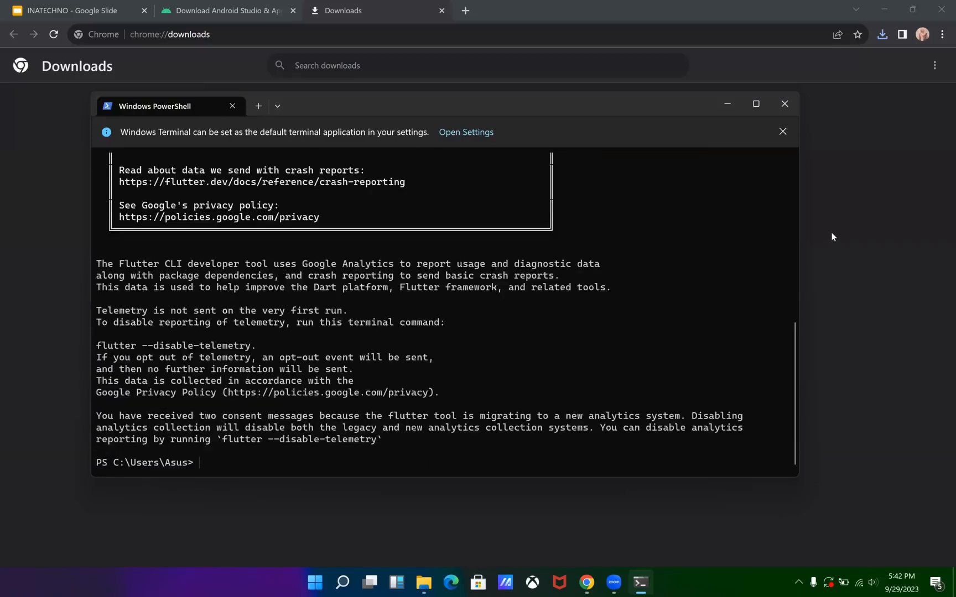
Locate the downloaded android-studio-2022.3.1.20-windows installer in its folder and launch it
click(880, 28)
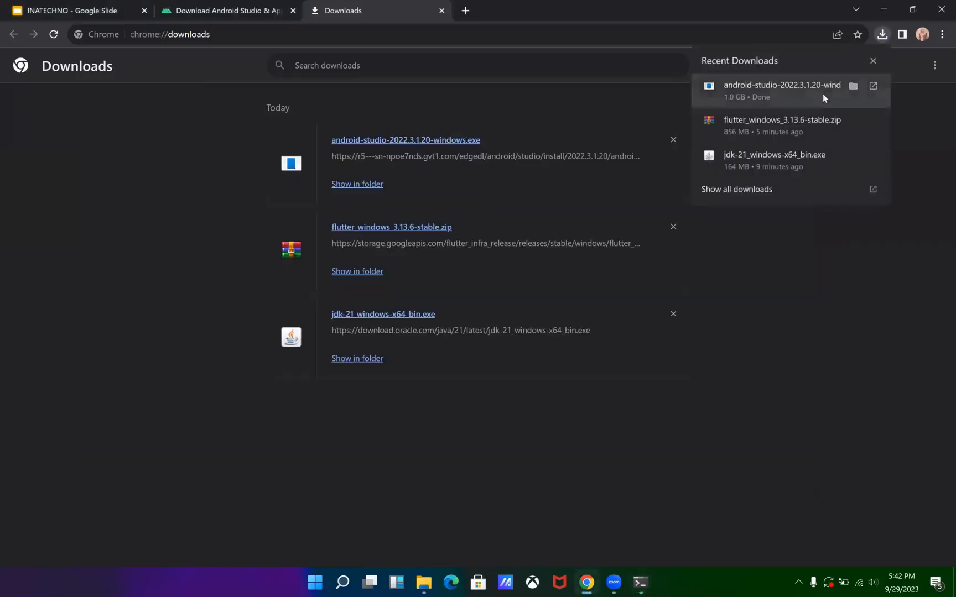
click(853, 85)
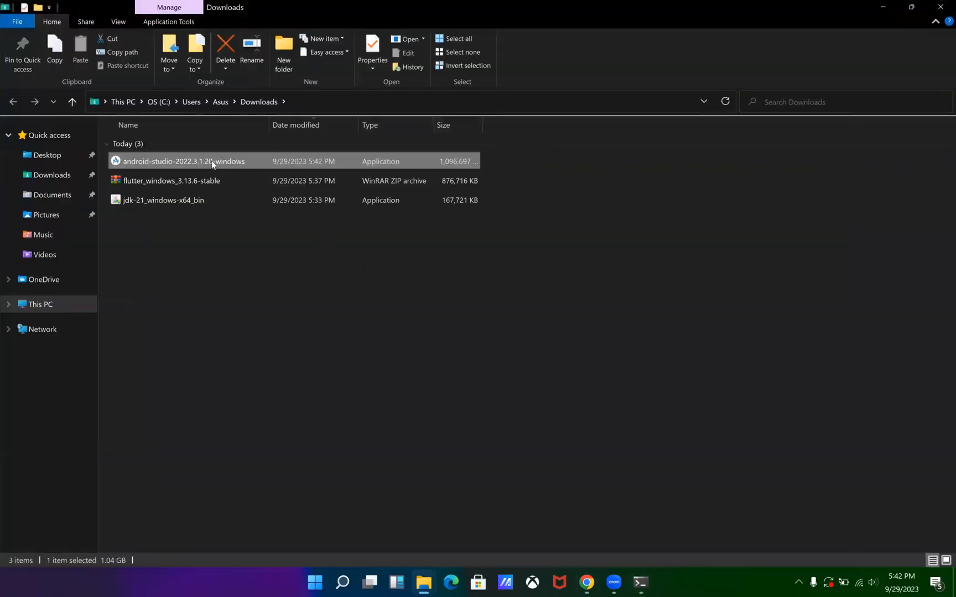
click(212, 161)
double_click(212, 161)
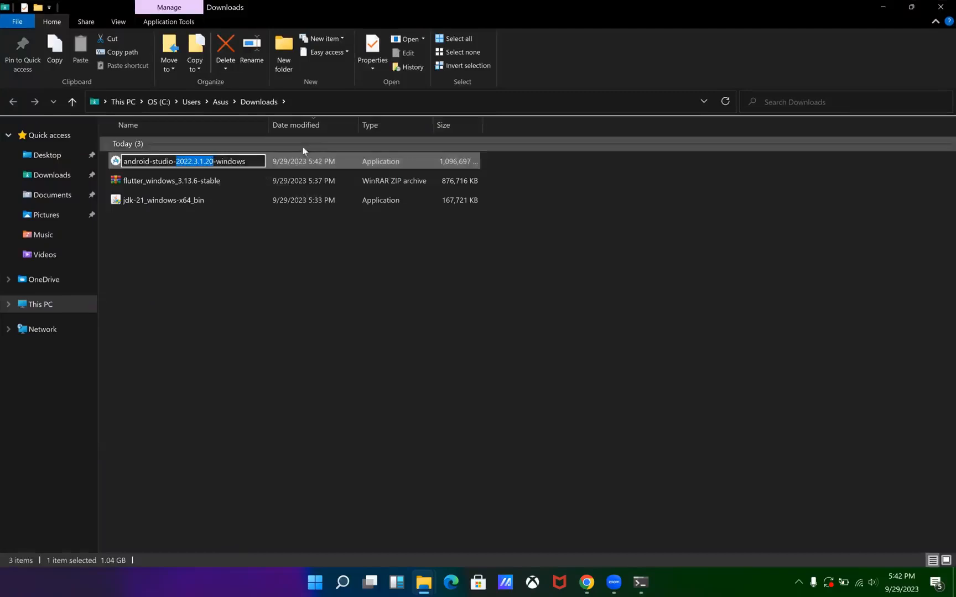
double_click(314, 160)
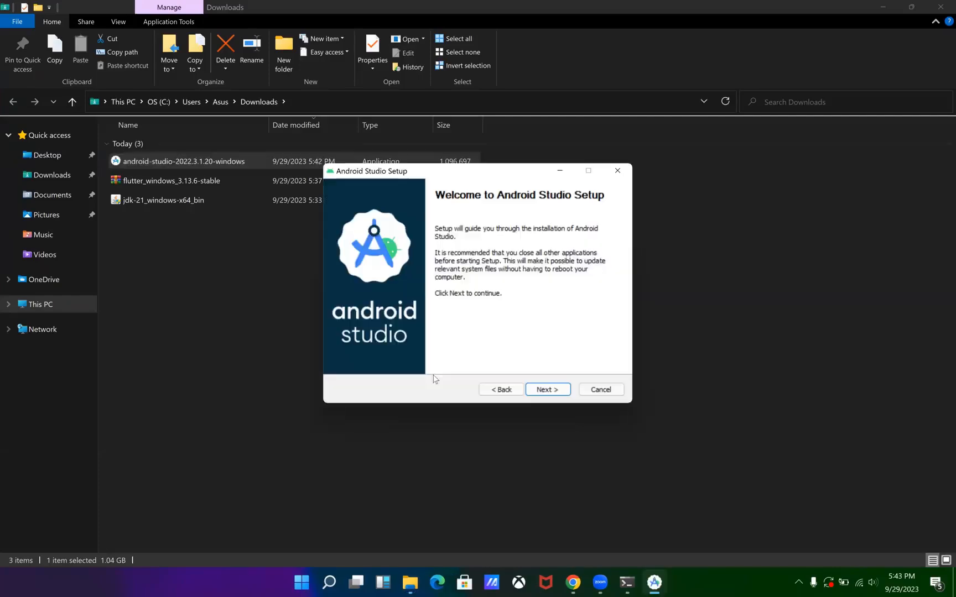
Install Android Studio with the Android Virtual Device component in C:\Program Files\Android\Android Studio, and finish setup with Start Android Studio enabled
click(559, 391)
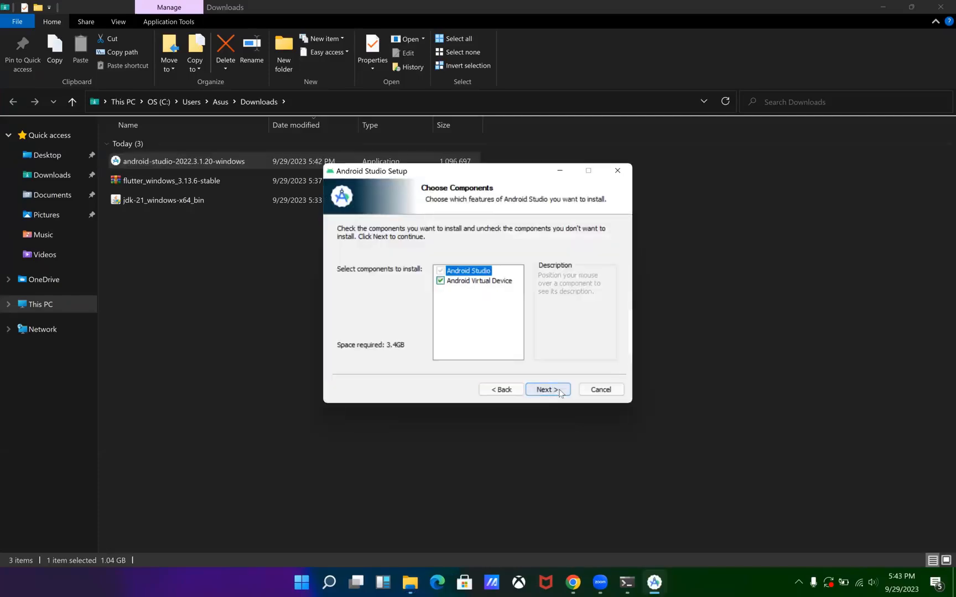
click(560, 391)
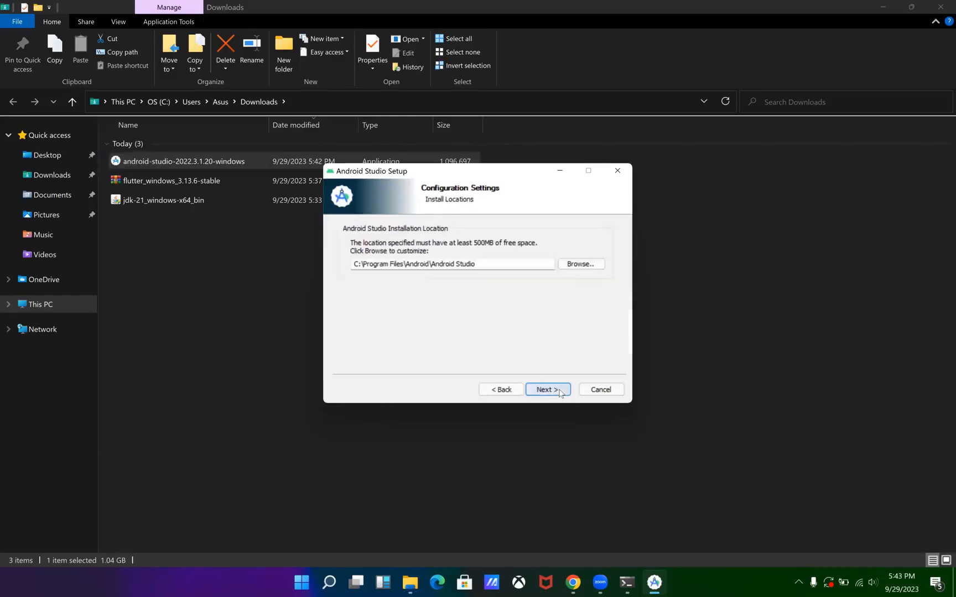
click(559, 392)
click(560, 392)
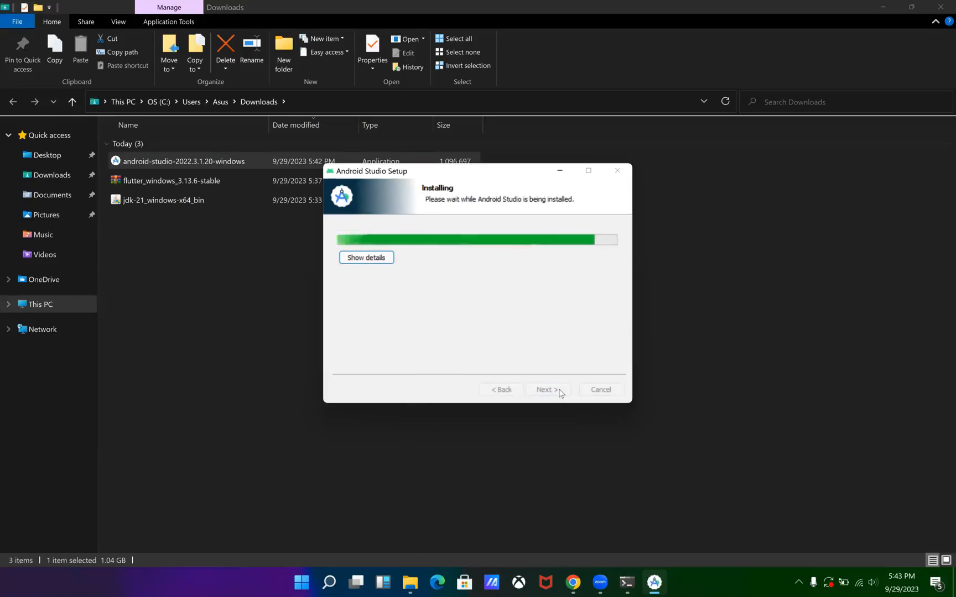
click(548, 389)
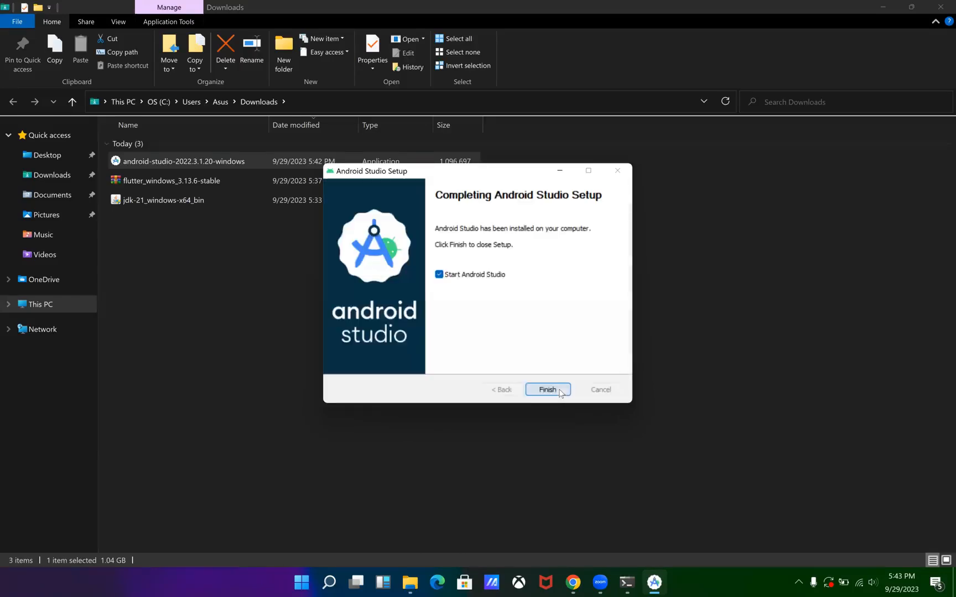
click(560, 390)
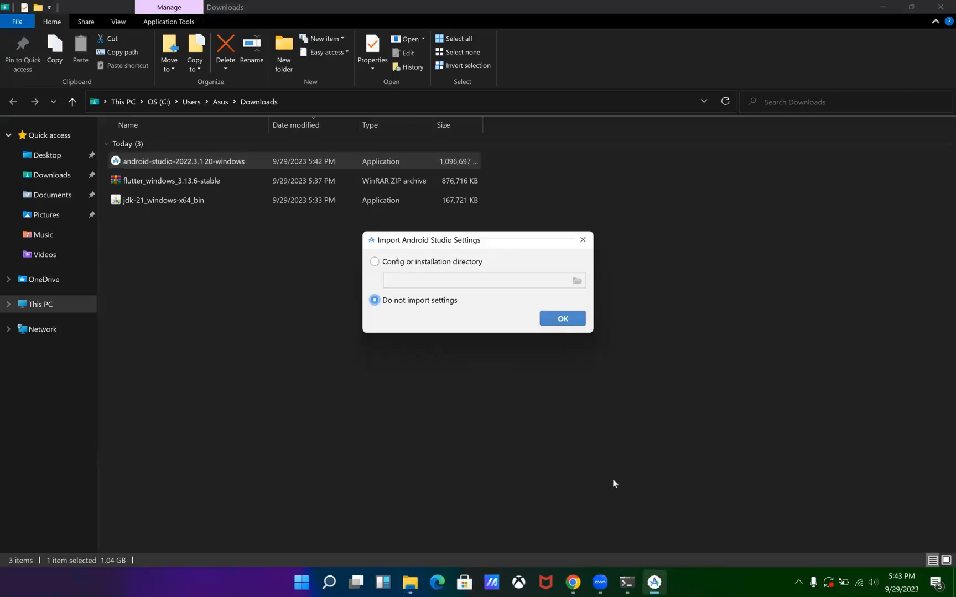
Skip importing settings, decline sending usage statistics to Google, and advance through the setup wizard to the UI theme selection
click(561, 325)
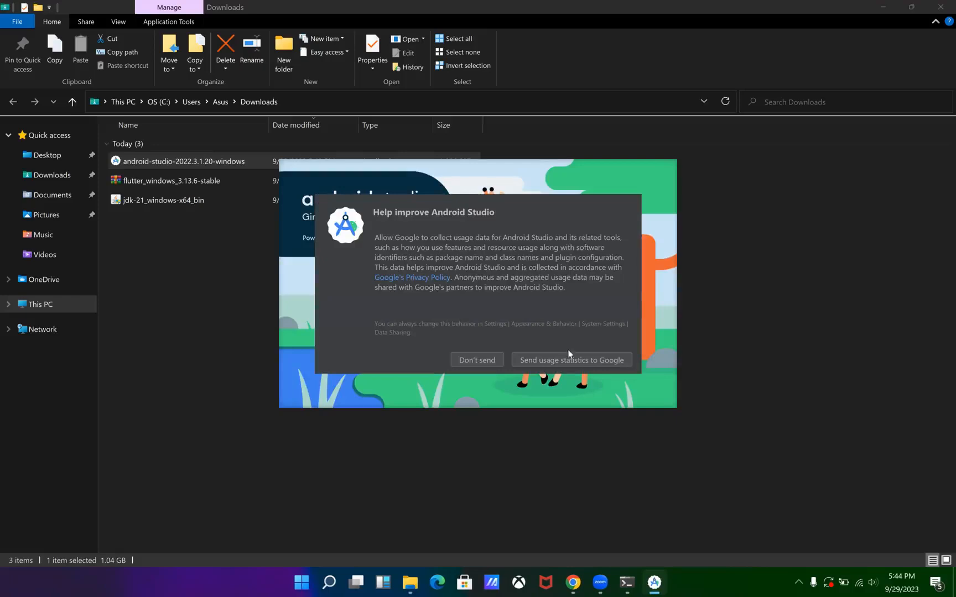
click(488, 361)
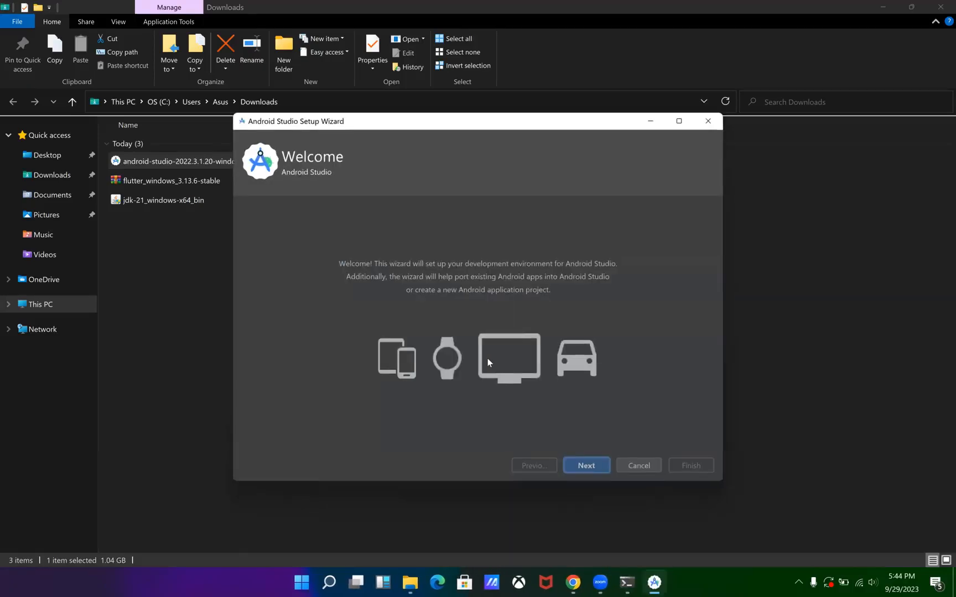
click(600, 468)
click(600, 468)
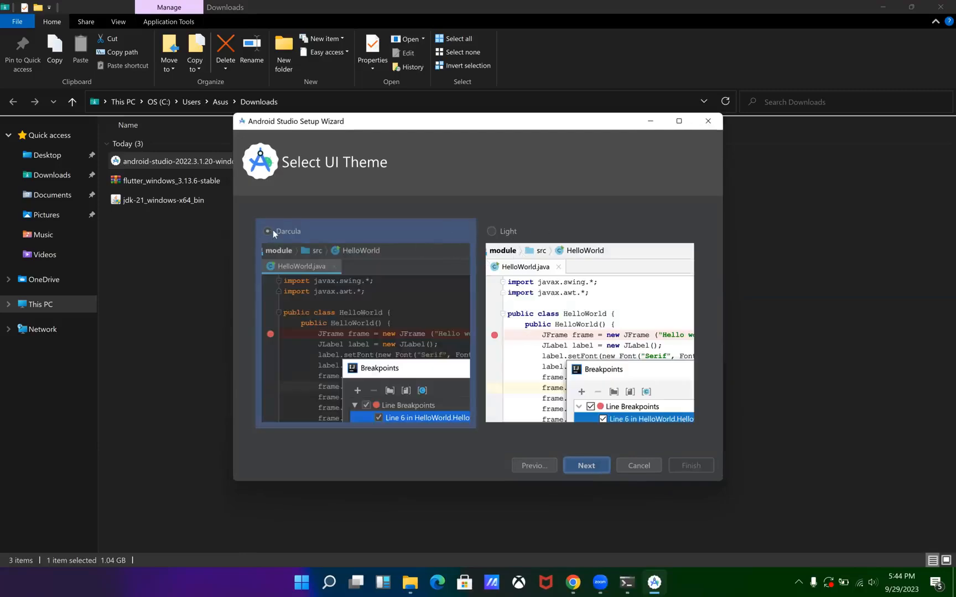
Choose the Darcula UI theme, review the components to be downloaded, and continue to the license agreement
click(494, 229)
click(373, 259)
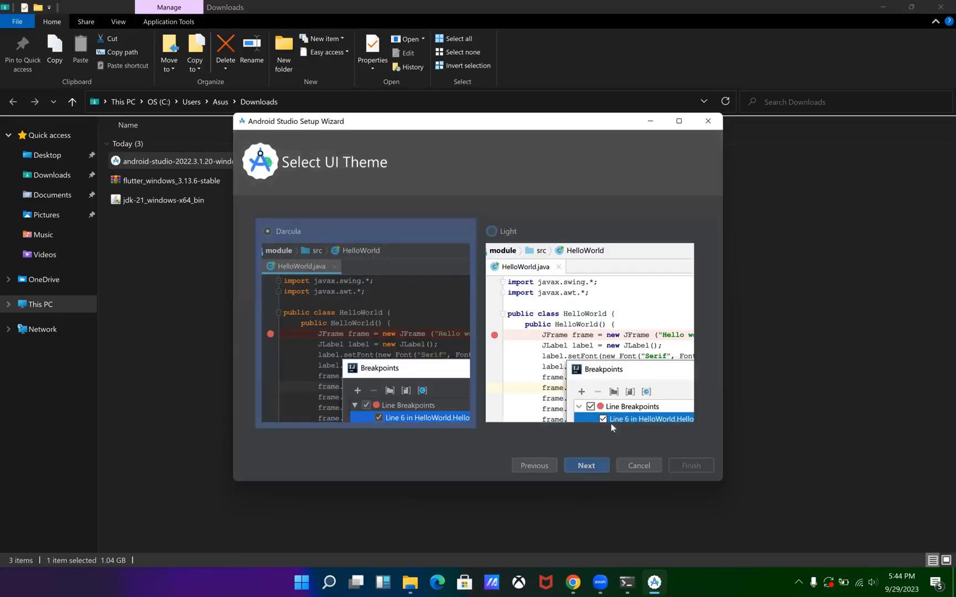
click(585, 467)
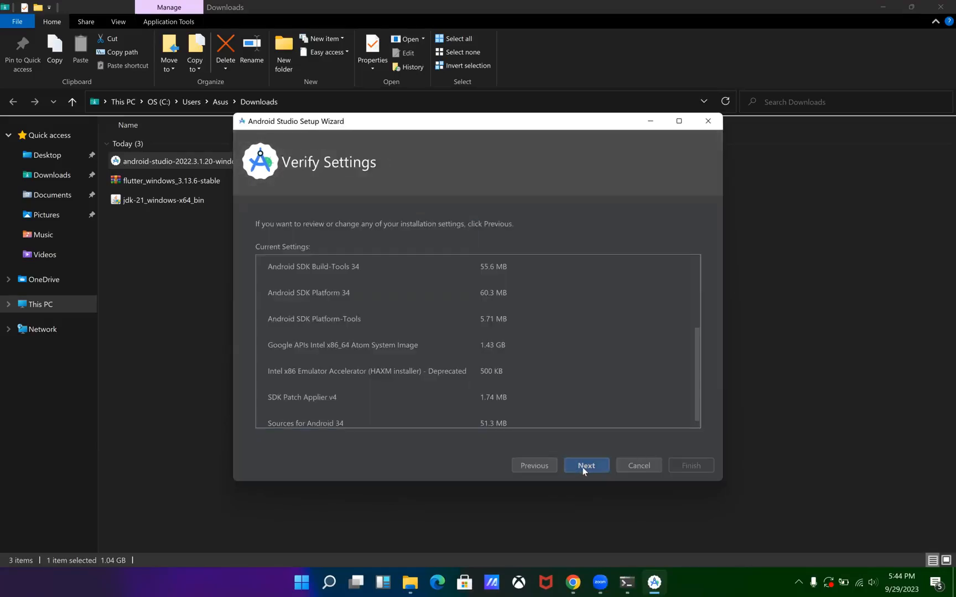
scroll(585, 380, down, 1)
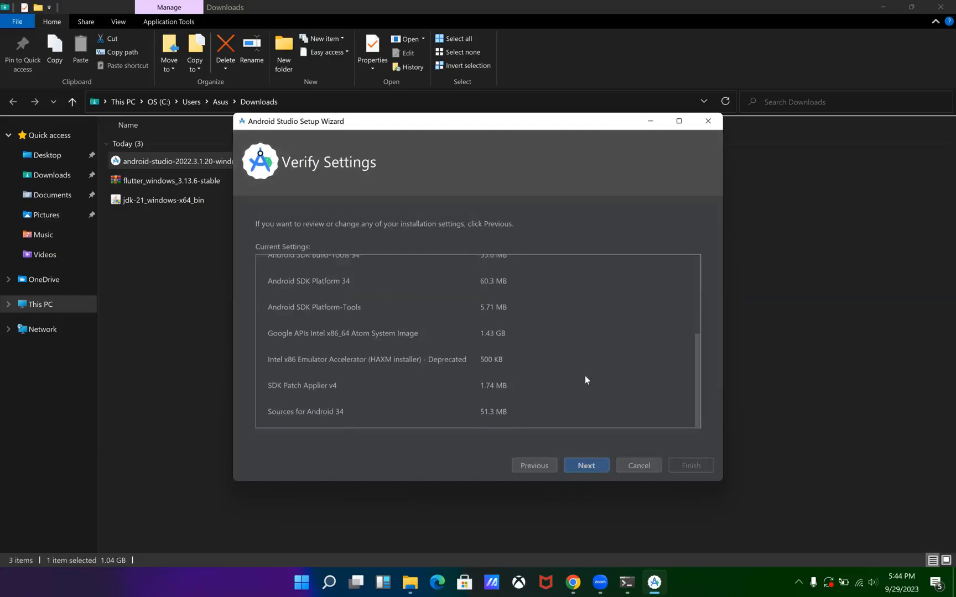
scroll(586, 380, up, 1)
scroll(503, 291, up, 3)
scroll(503, 291, down, 5)
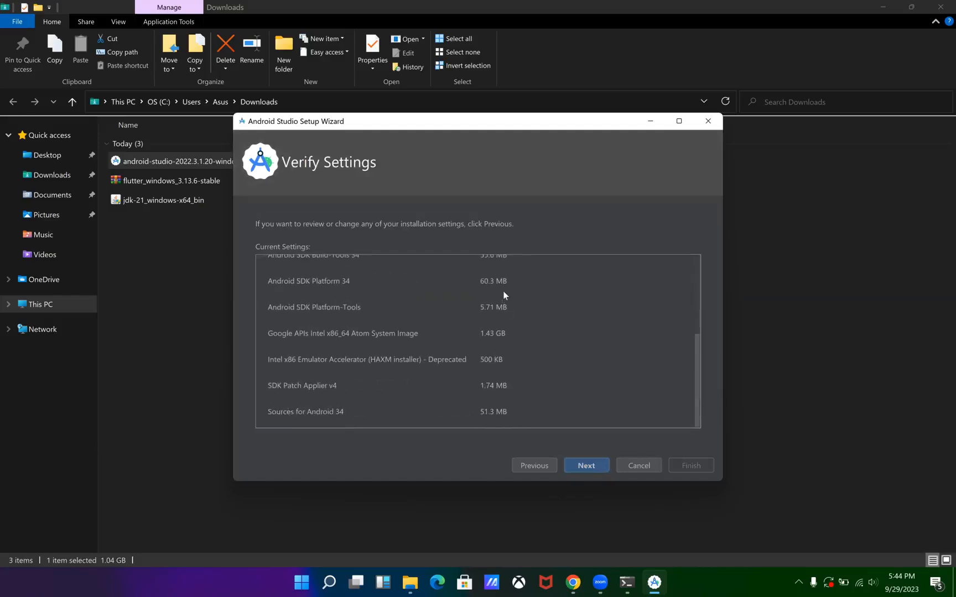
click(580, 464)
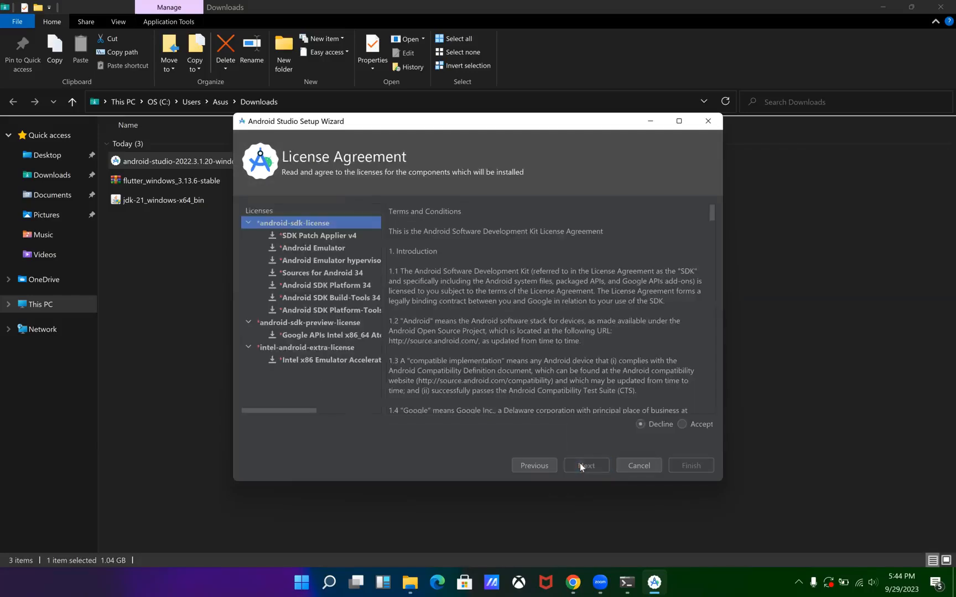
Accept the android-sdk-license, android-sdk-preview-license and intel-android-extra-license agreements and start downloading the components
click(682, 424)
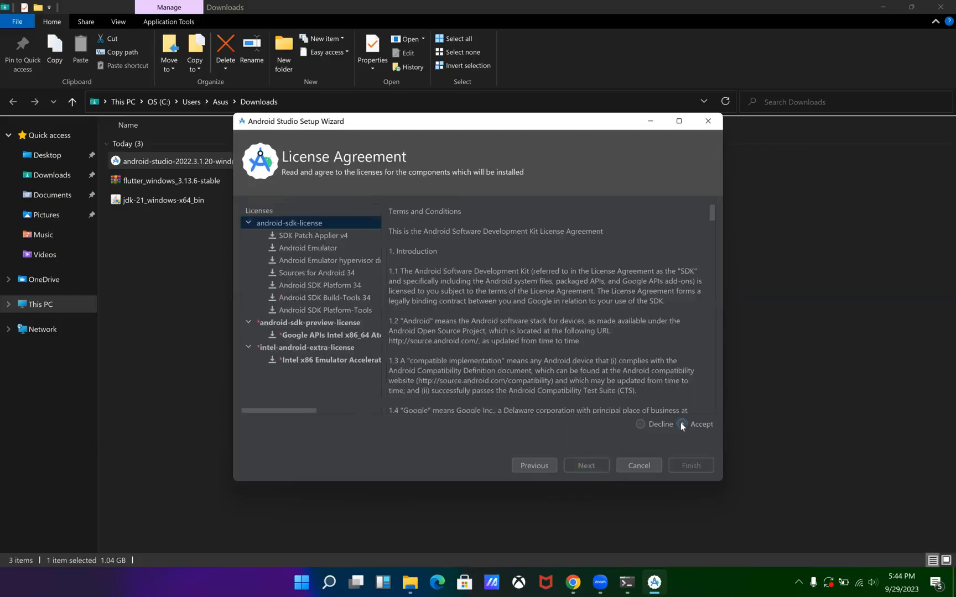
click(328, 322)
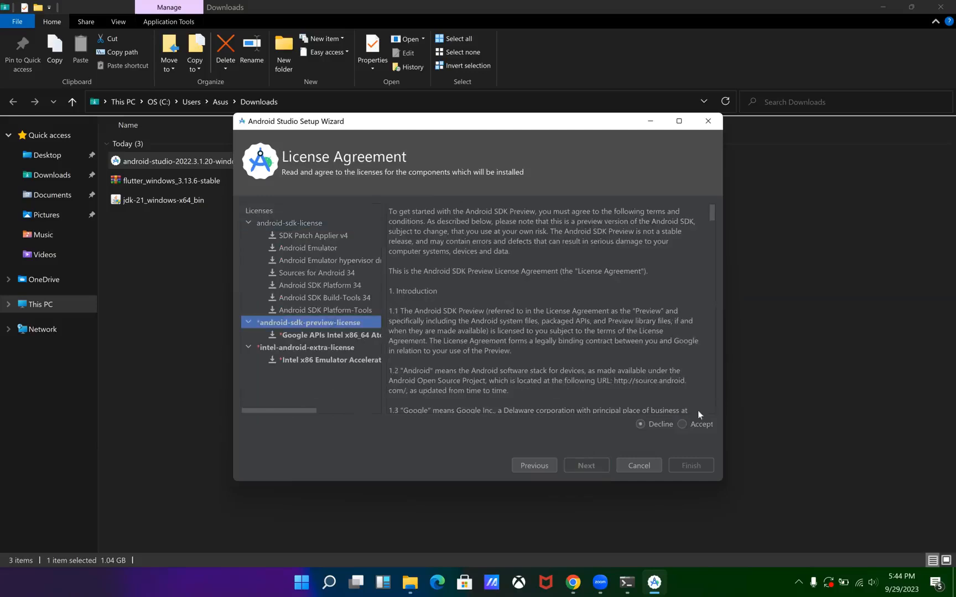
click(680, 425)
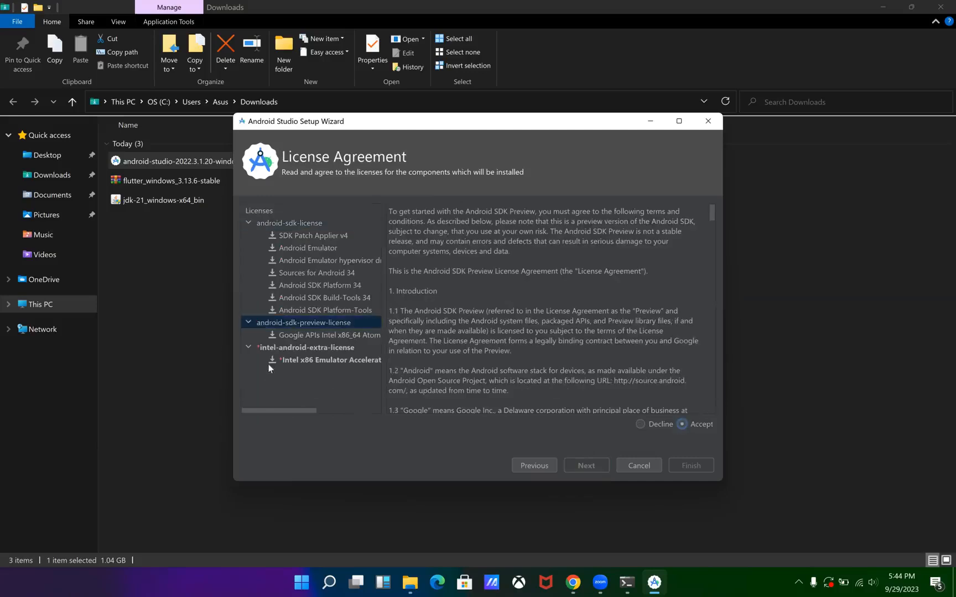
click(260, 346)
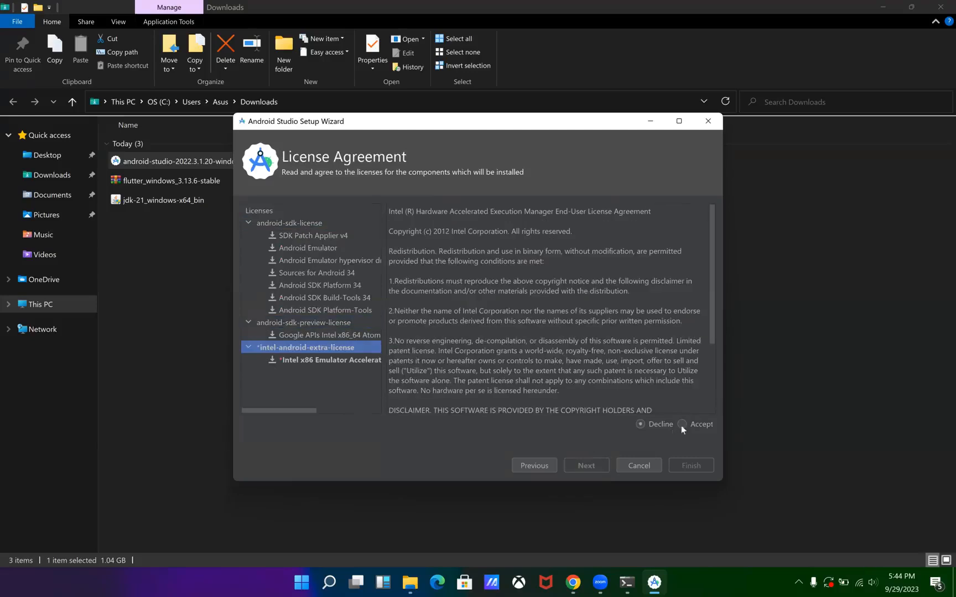
click(683, 424)
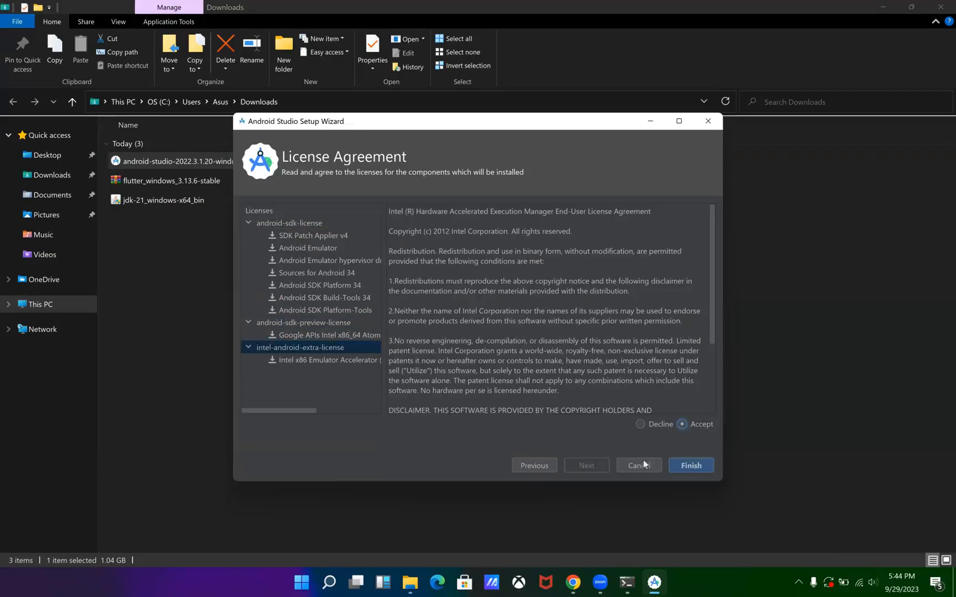
click(699, 465)
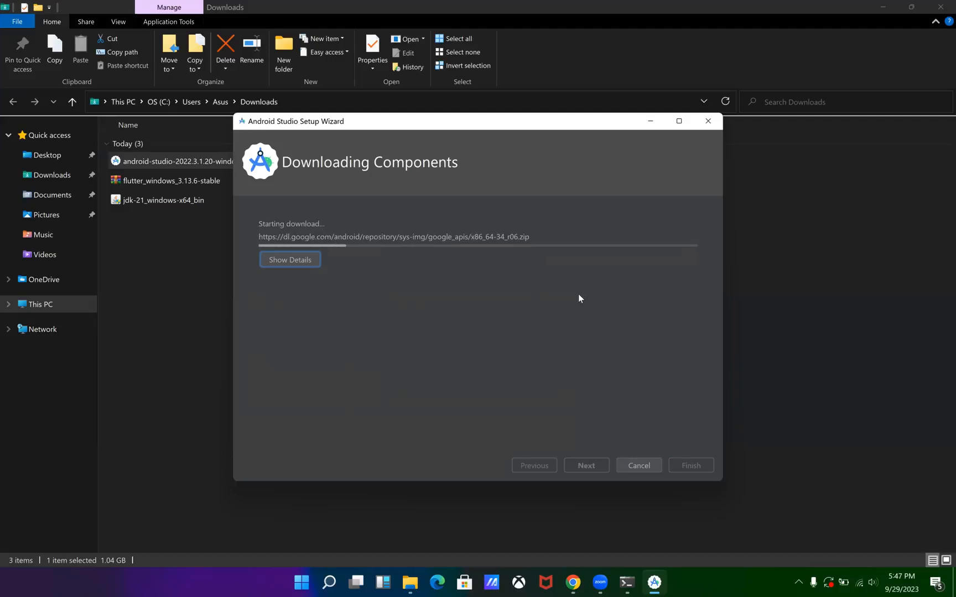
Show the component download details, read the installation log and finish the setup wizard
key(alt+Tab)
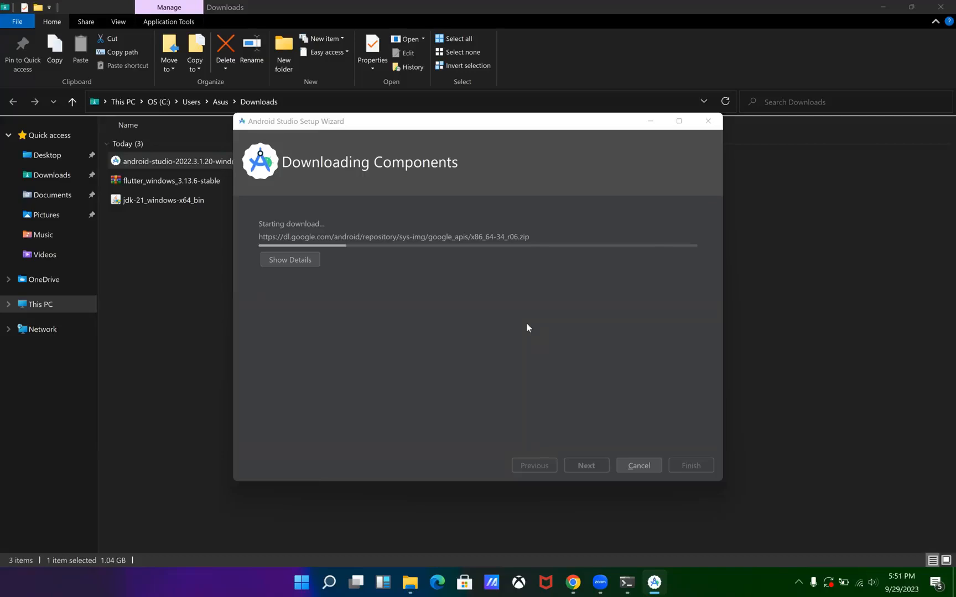
click(290, 260)
scroll(554, 328, up, 3)
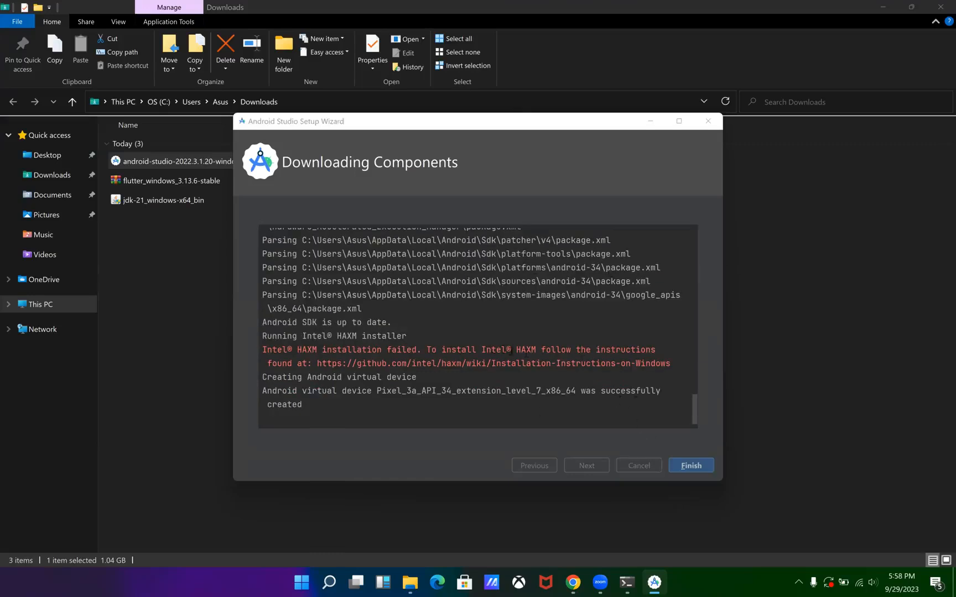
click(691, 465)
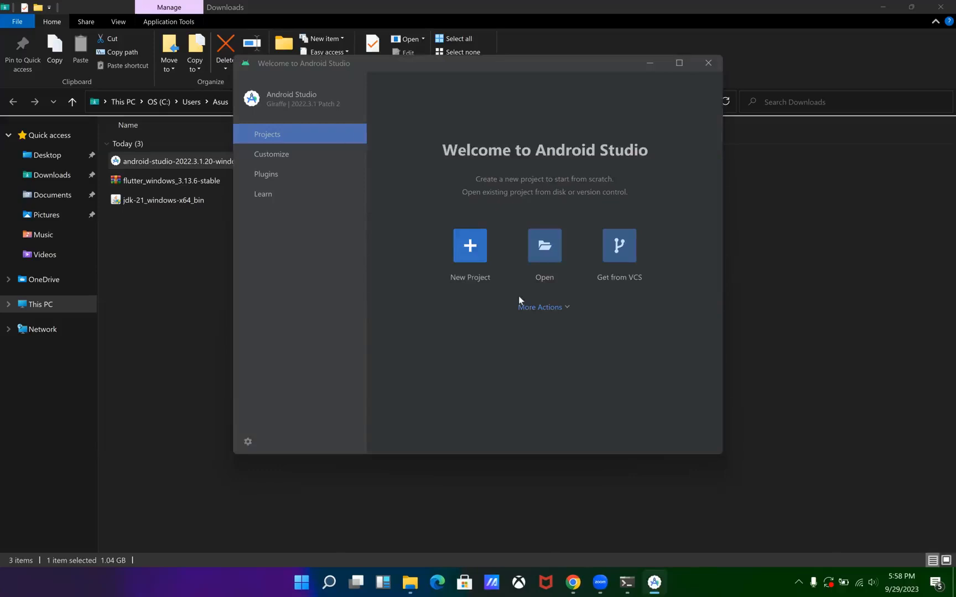
Find the Flutter plugin in the Marketplace, install it together with the required Dart plugin, and restart Android Studio
click(541, 308)
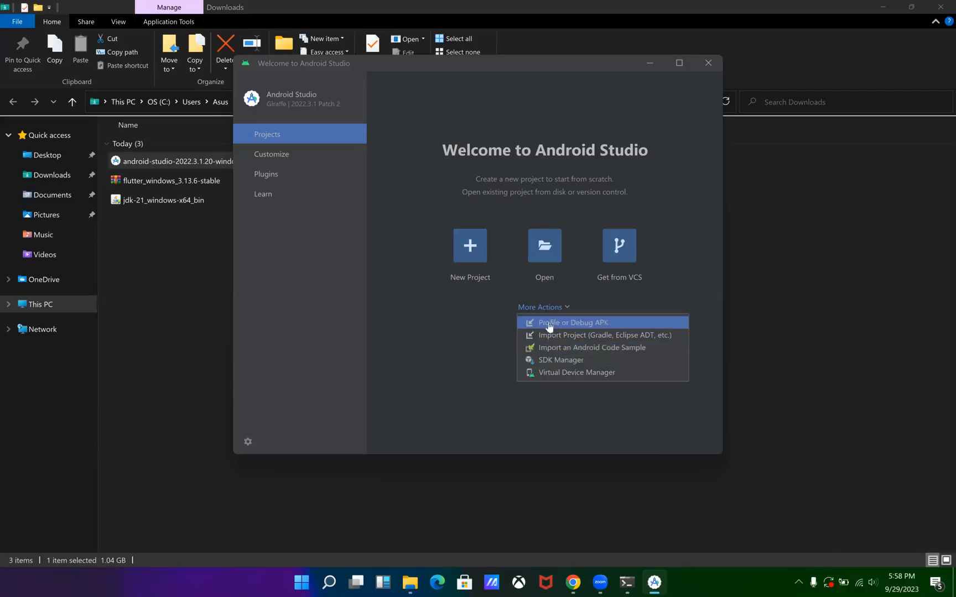
click(278, 174)
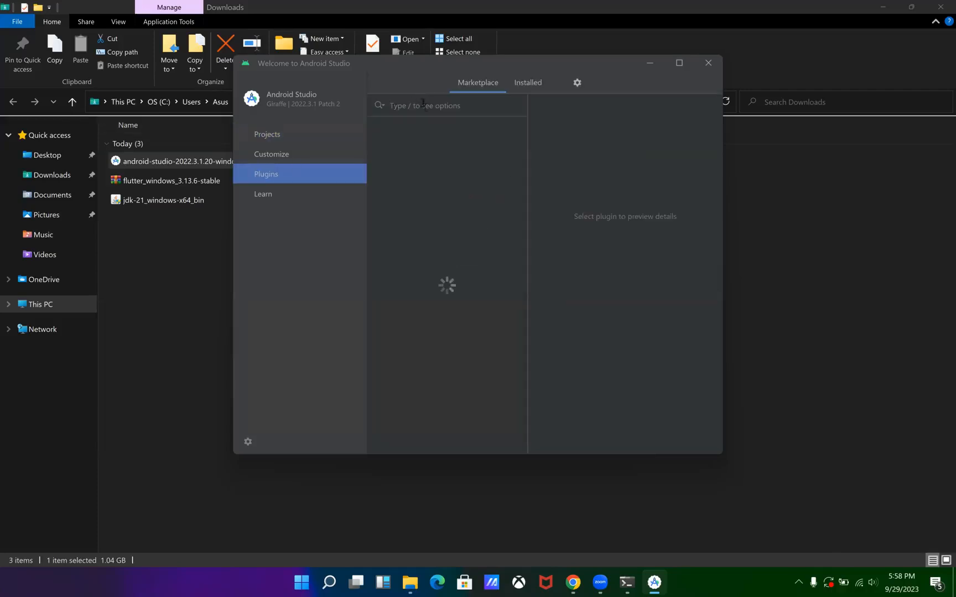
text(flutter)
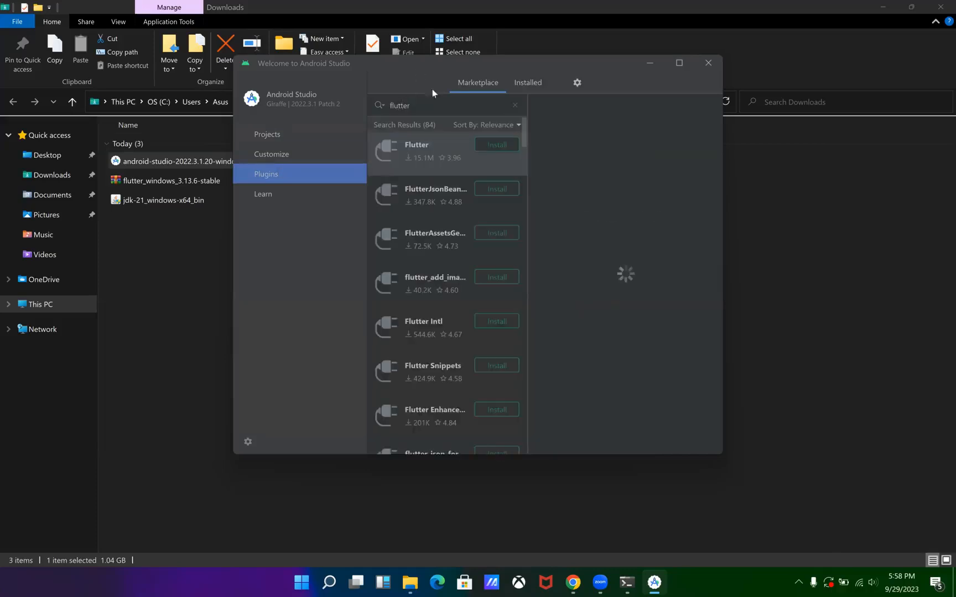
click(510, 145)
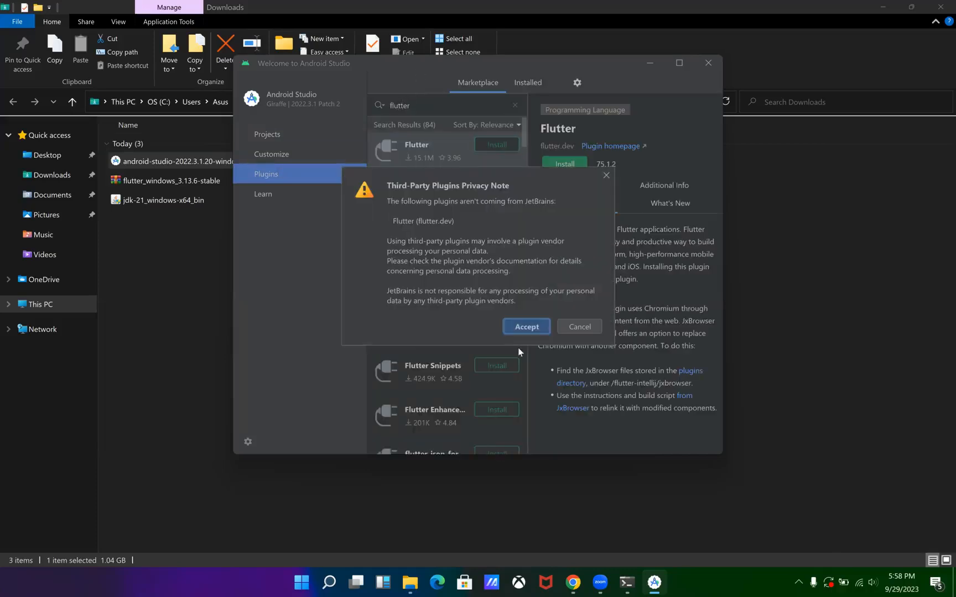
click(536, 327)
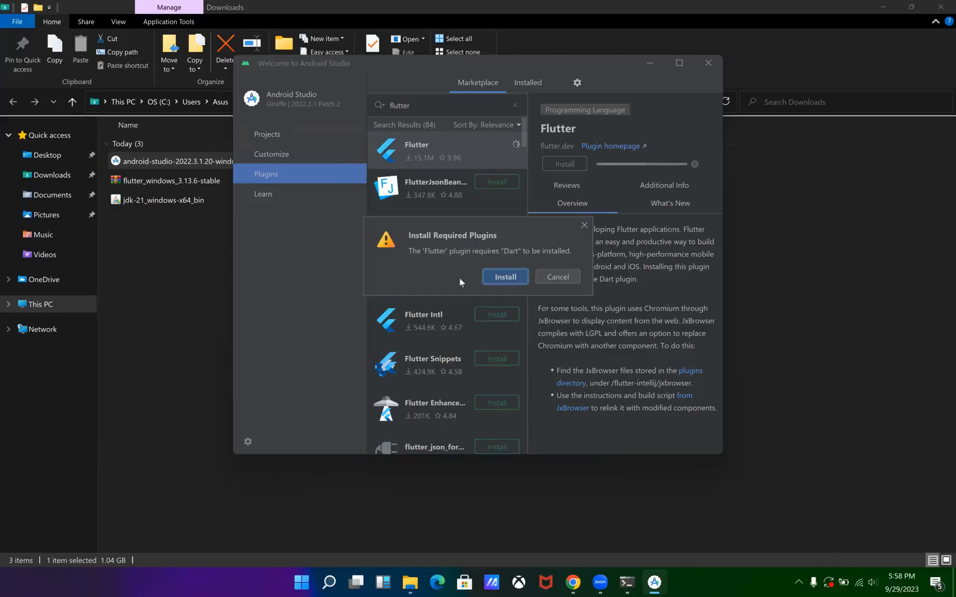
click(504, 277)
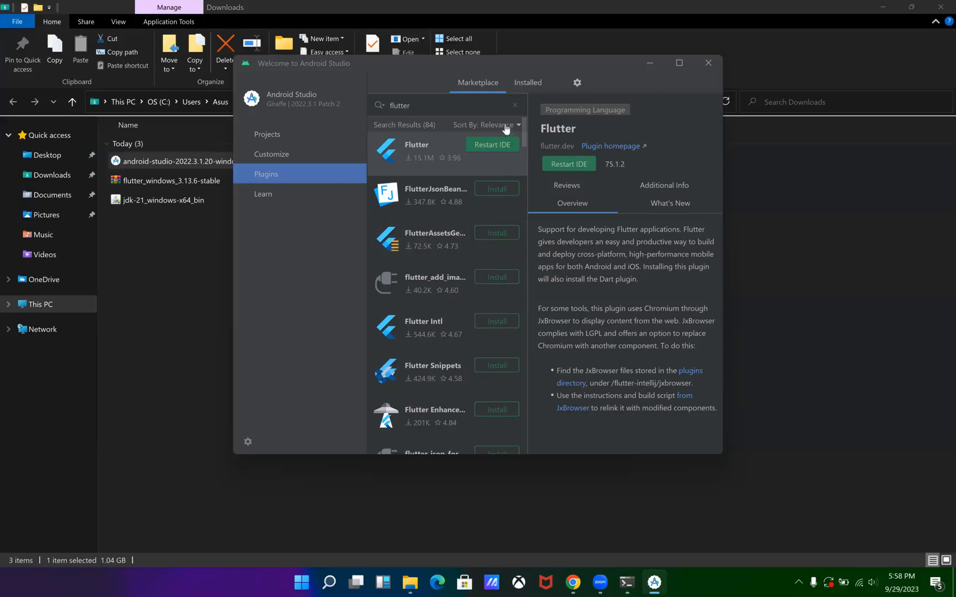
click(487, 146)
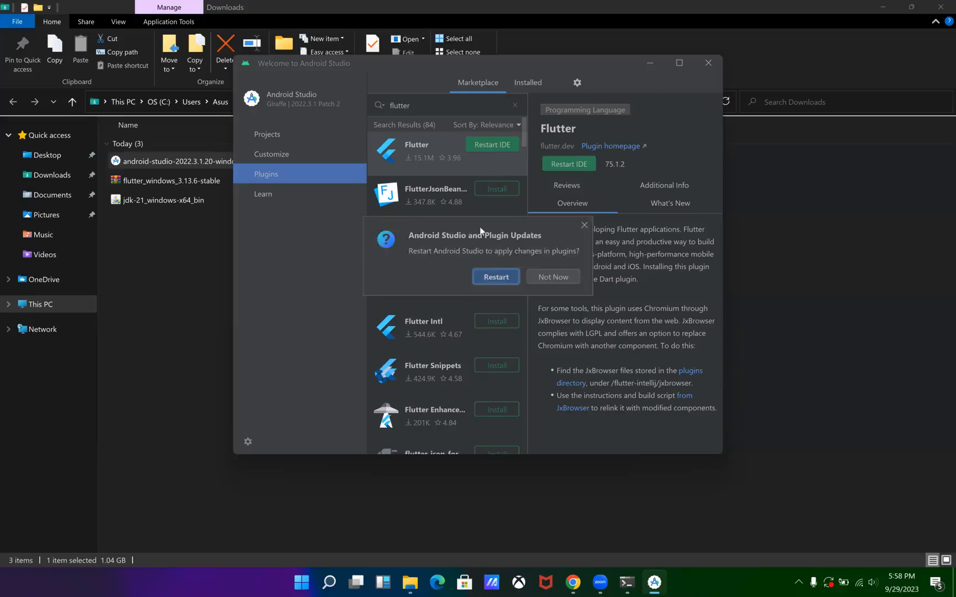
click(494, 277)
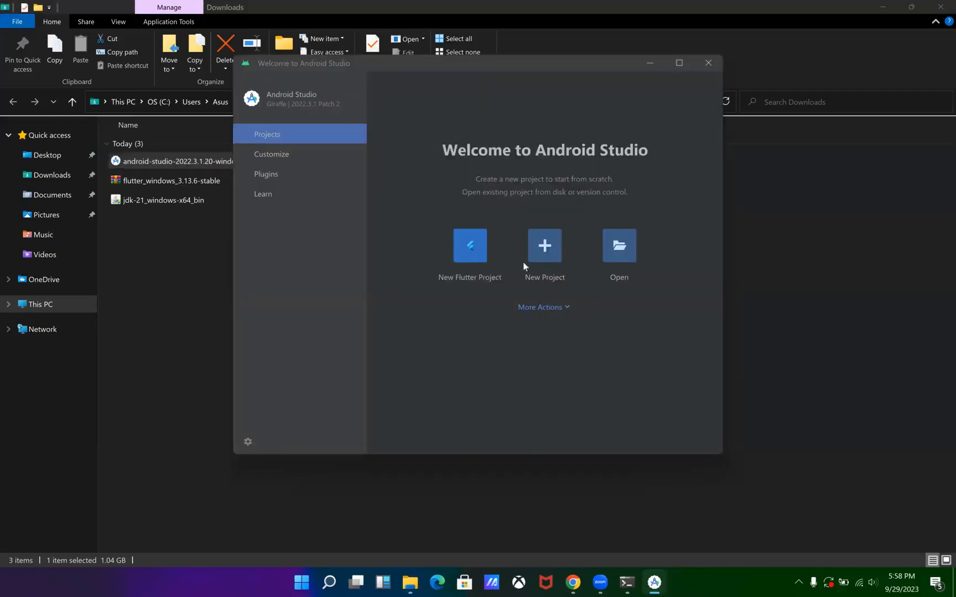
Install the SDK tools Android SDK Command-line Tools (latest), Google Play APK Expansion library, Google Play Instant Development SDK and Google Play Licensing Library through the SDK Manager
click(544, 308)
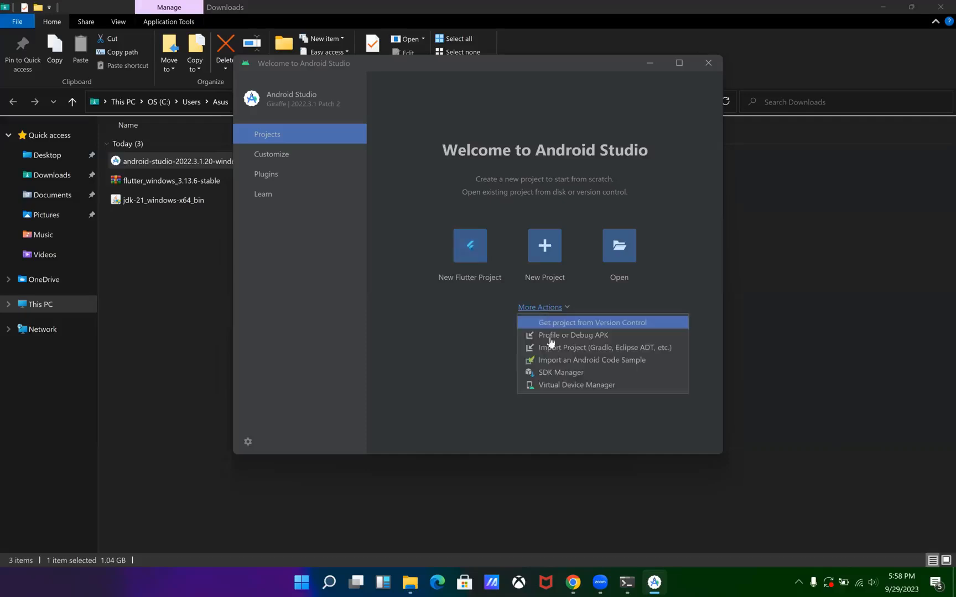
click(559, 378)
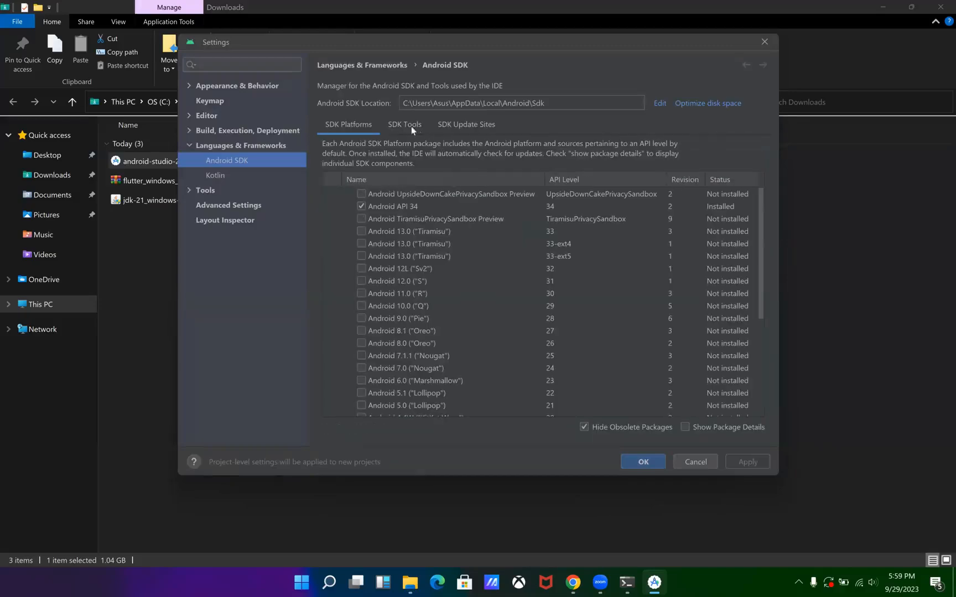
click(407, 125)
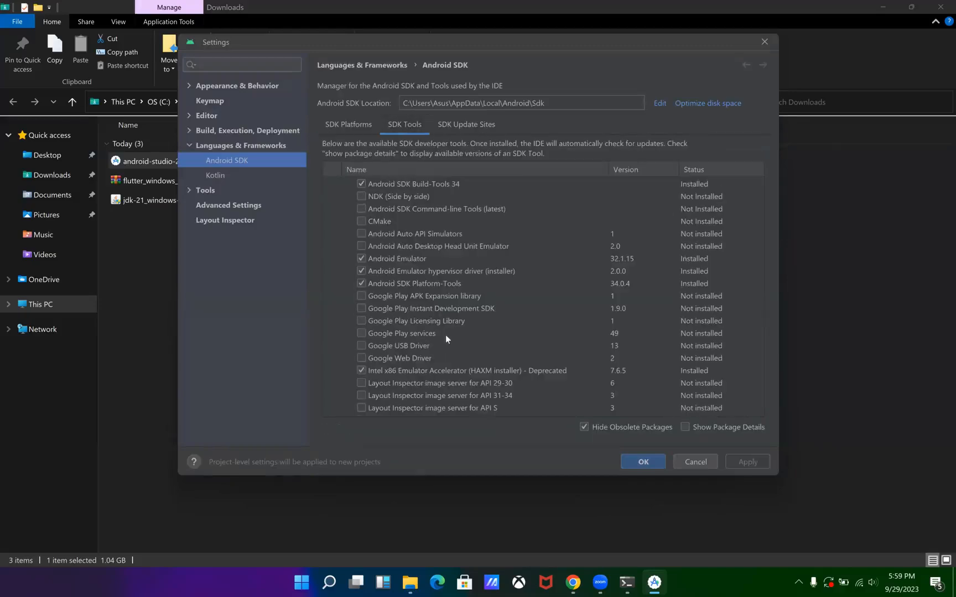
click(361, 322)
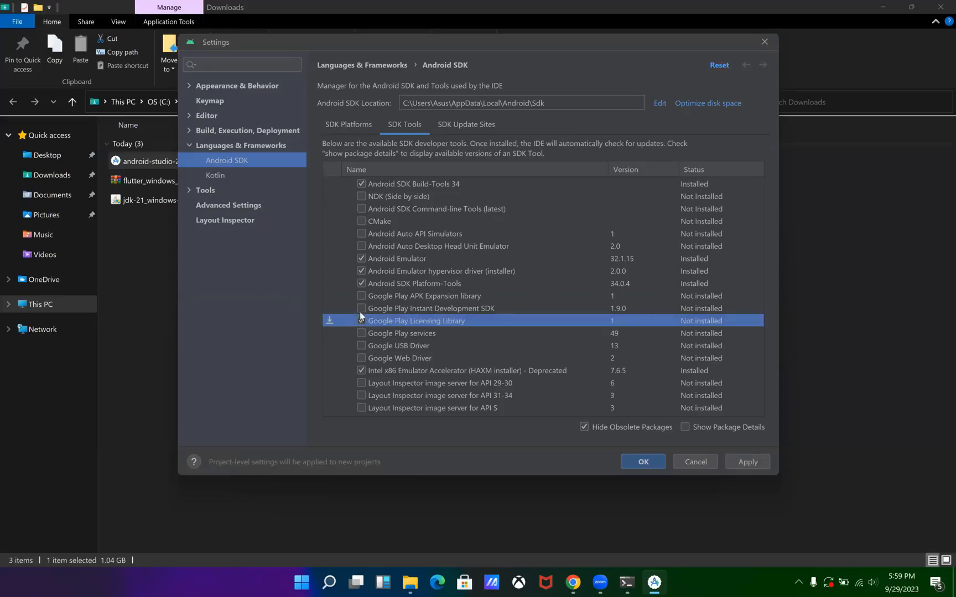
click(361, 297)
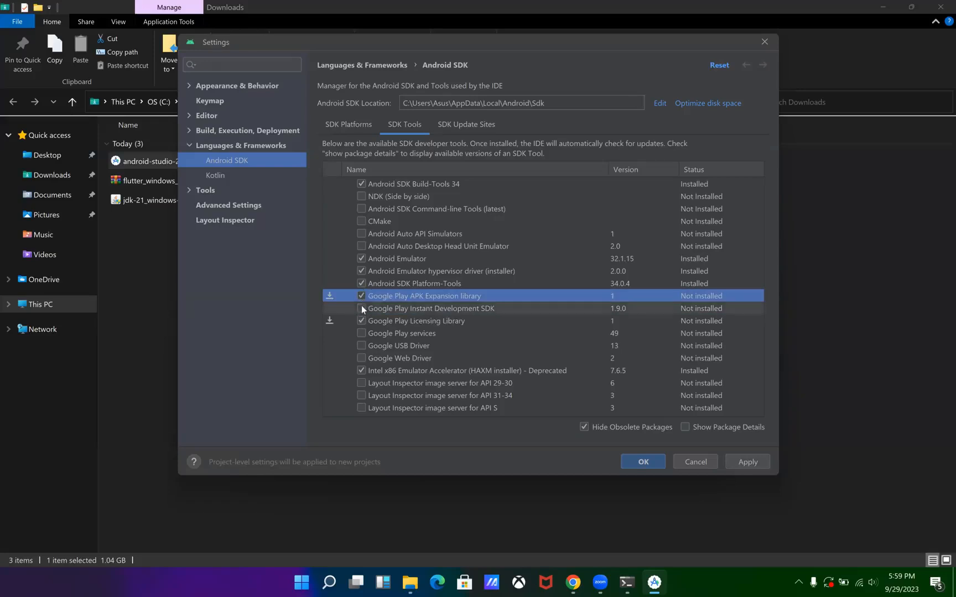
click(361, 308)
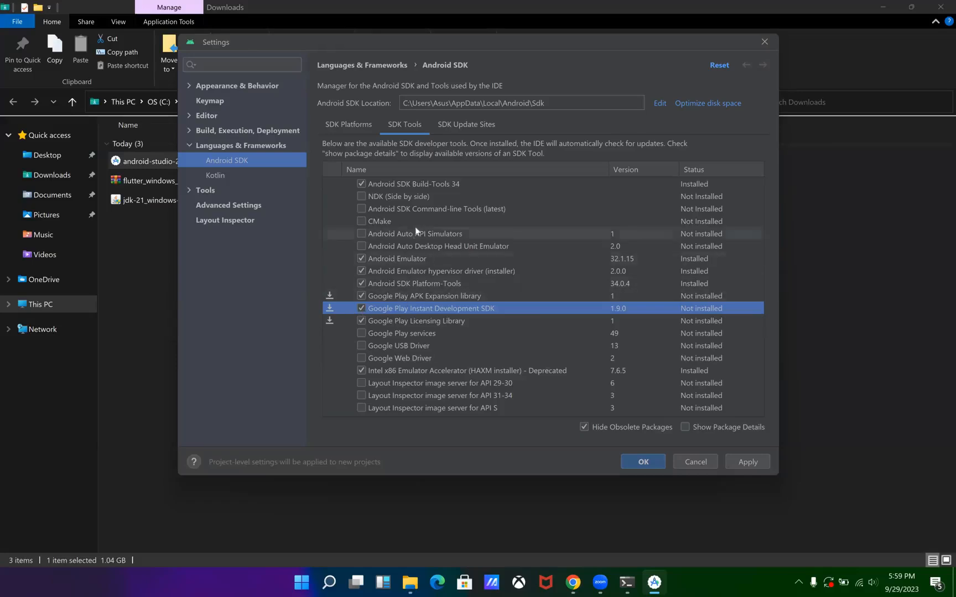
click(361, 210)
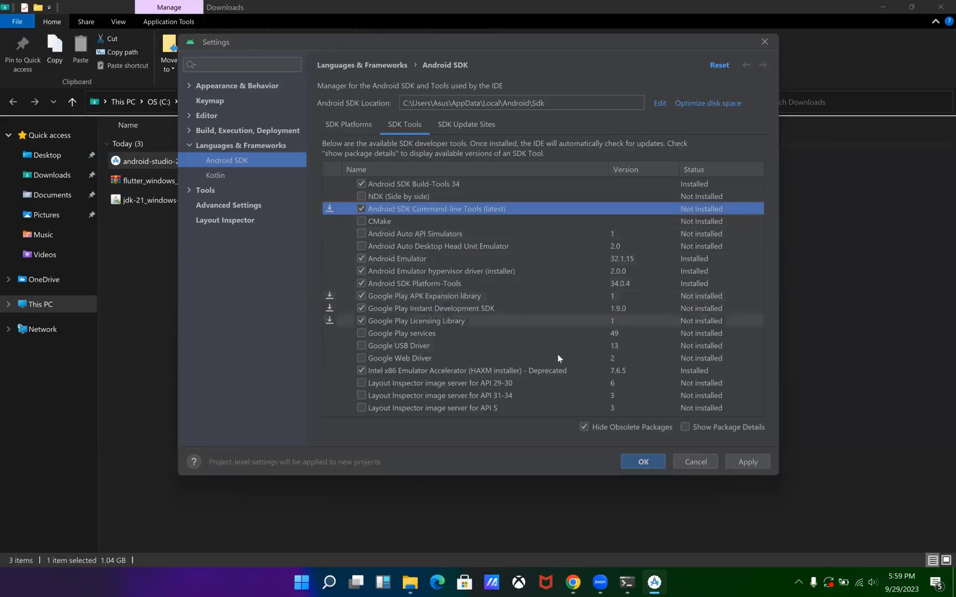
click(745, 463)
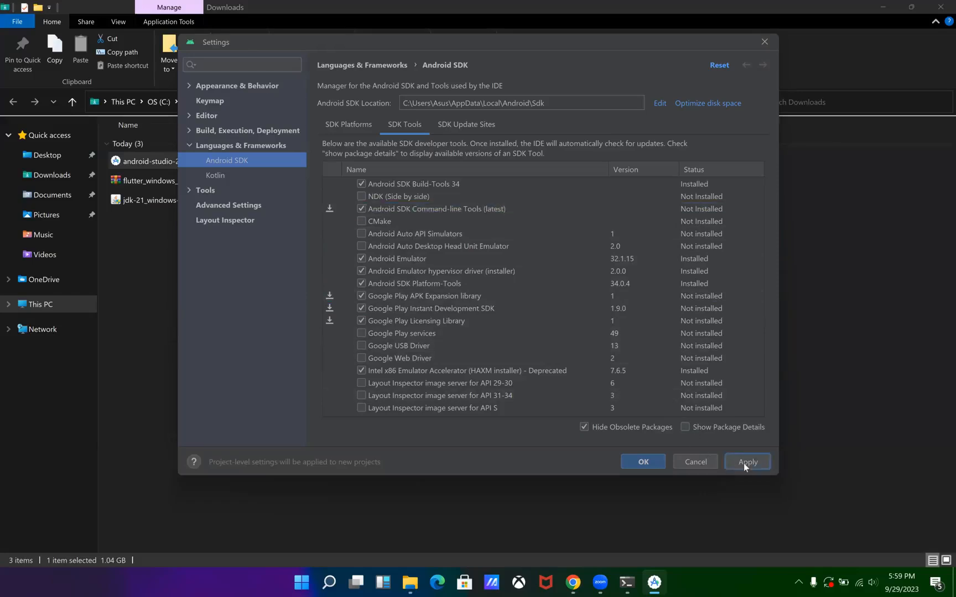
click(578, 332)
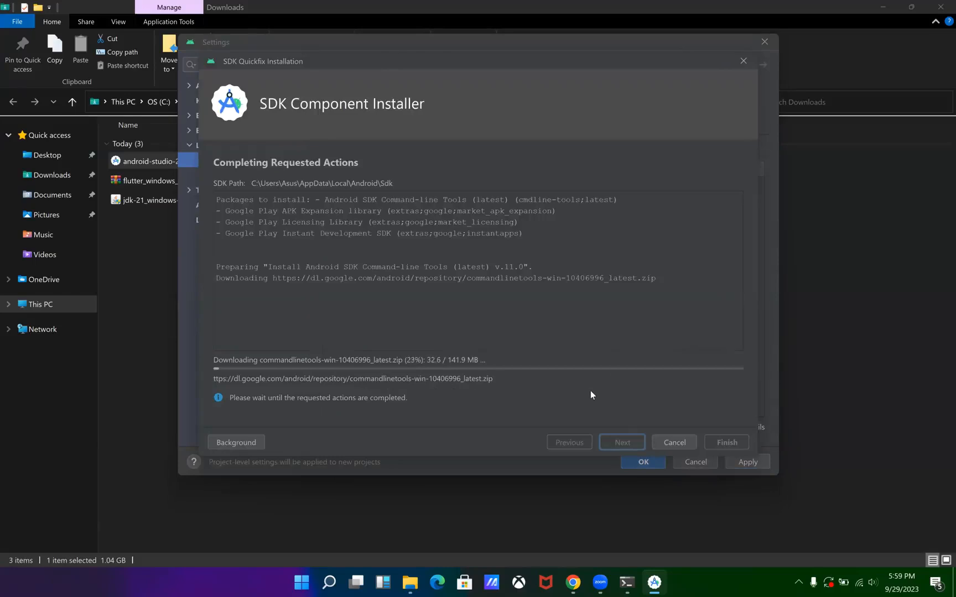
Switch to Chrome and review the "Environment Flutter on Windows" slide for the remaining installation items
key(alt+Tab)
key(Tab)
key(Tab)
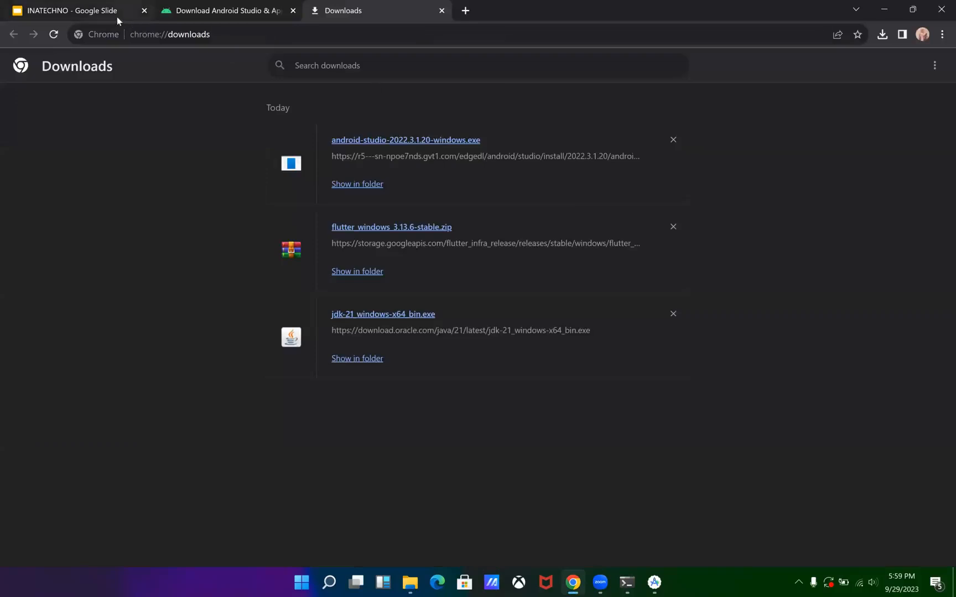
click(117, 17)
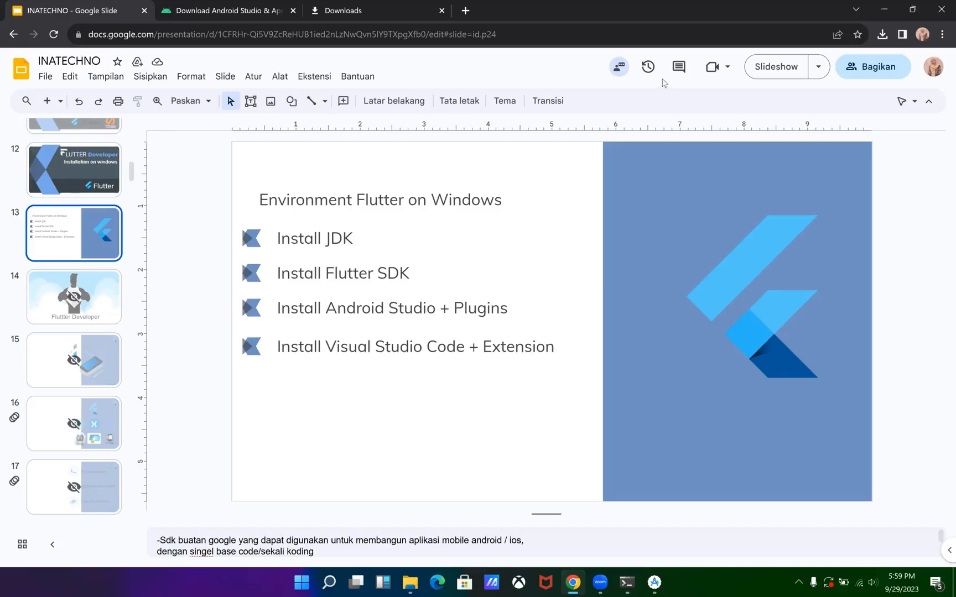
Search Google for "download visual studio code", go to the official download page and download the Windows installer
click(179, 11)
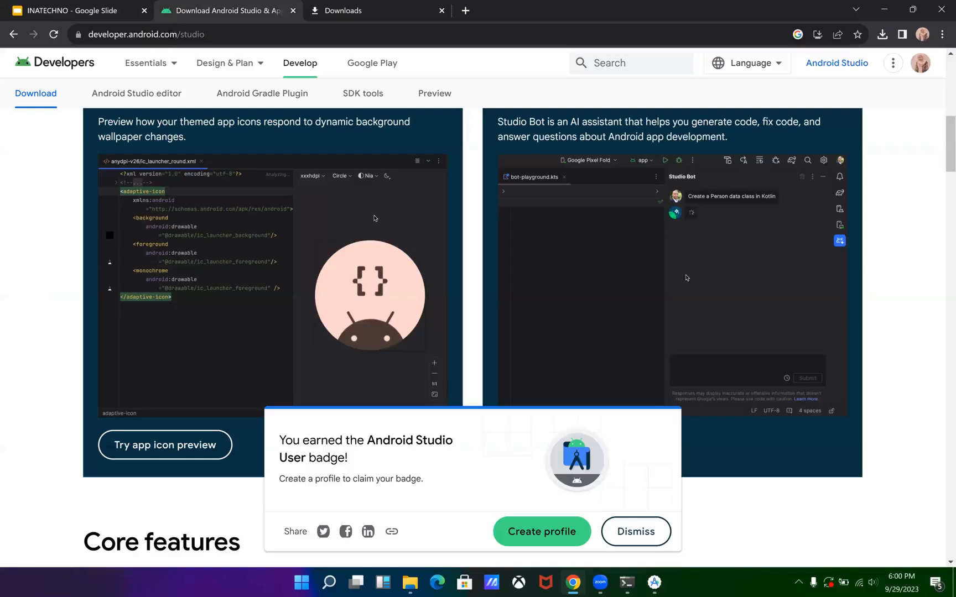
click(170, 35)
text(downl)
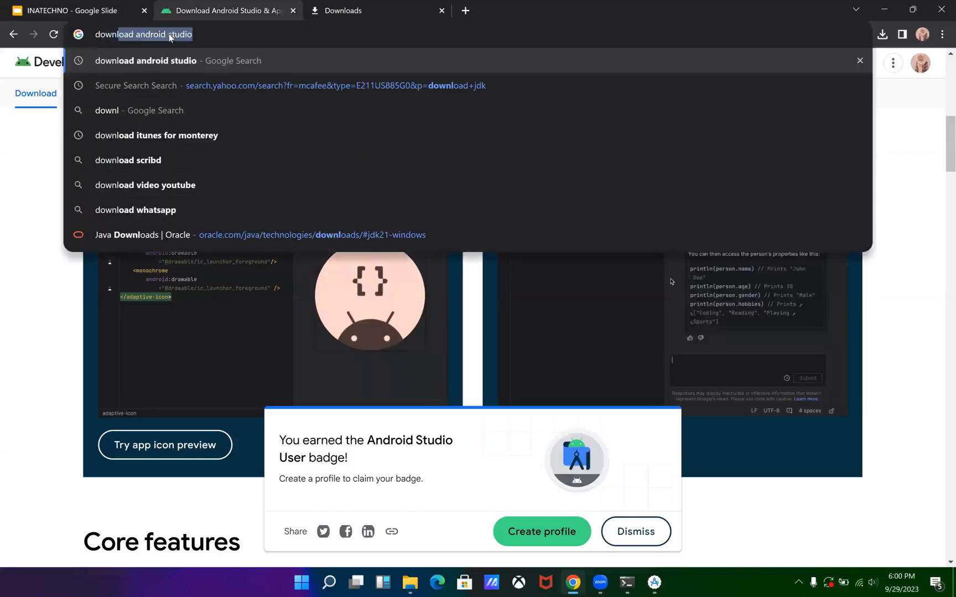
text(oad)
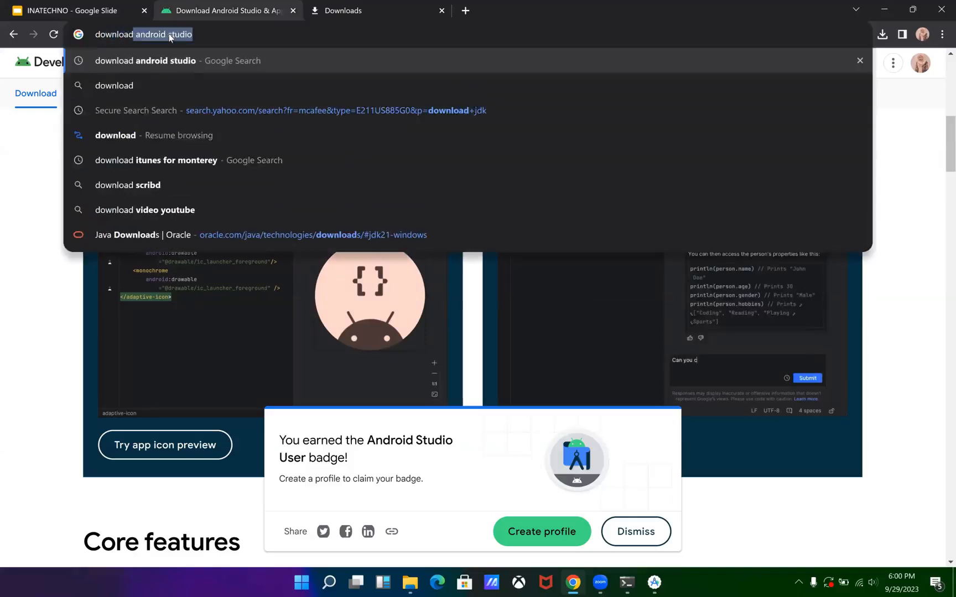
text( visual)
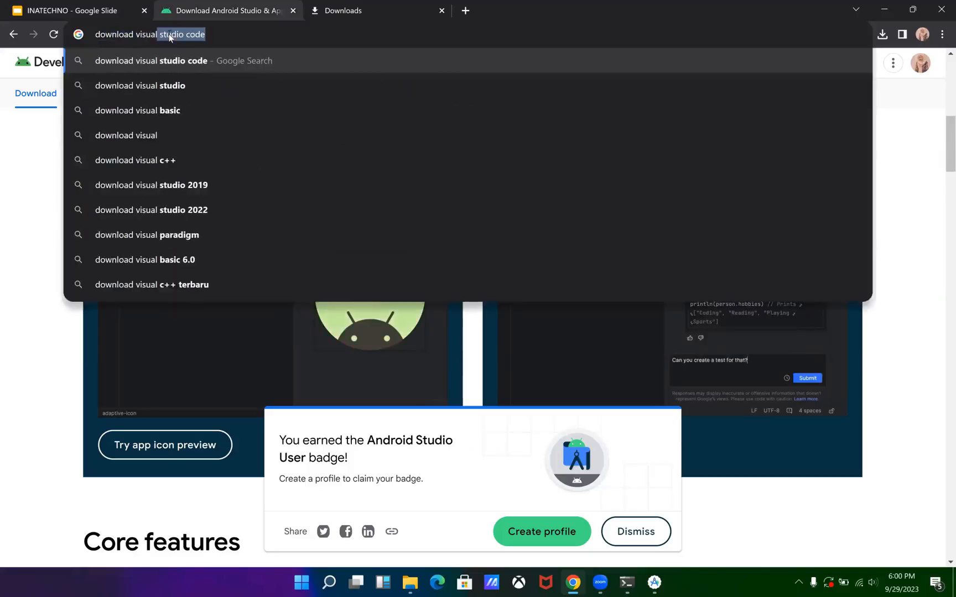
key(Return)
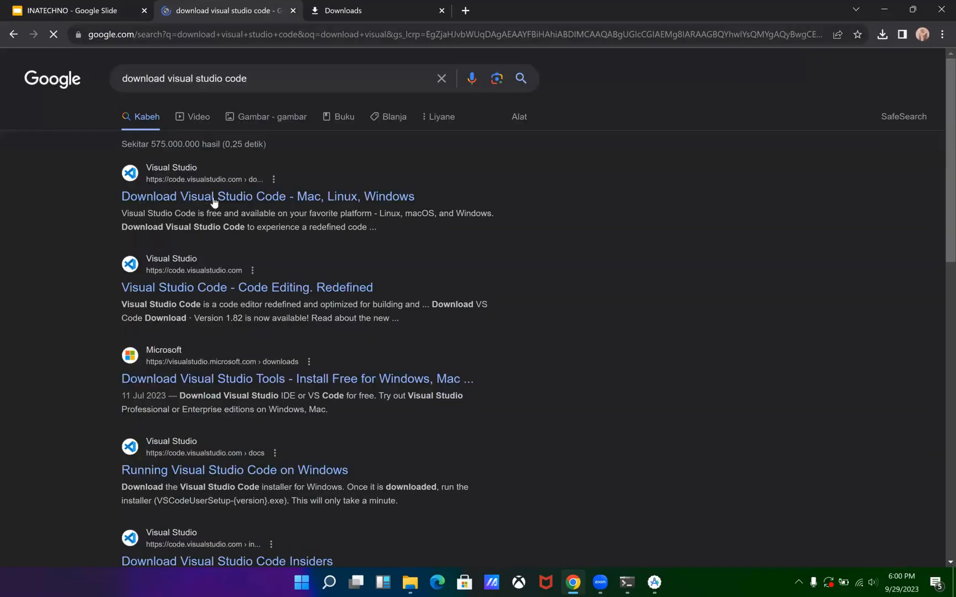
click(213, 197)
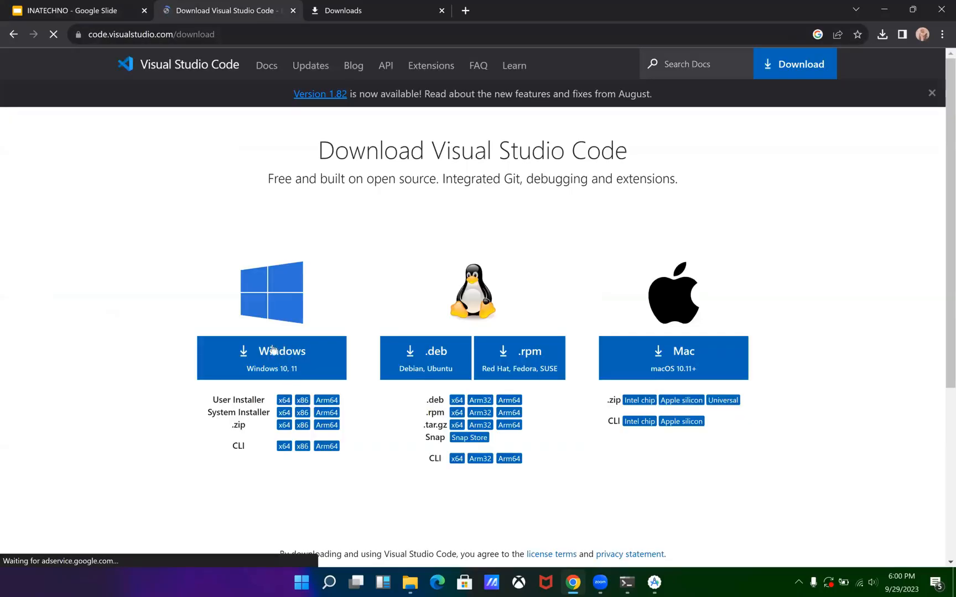
click(259, 356)
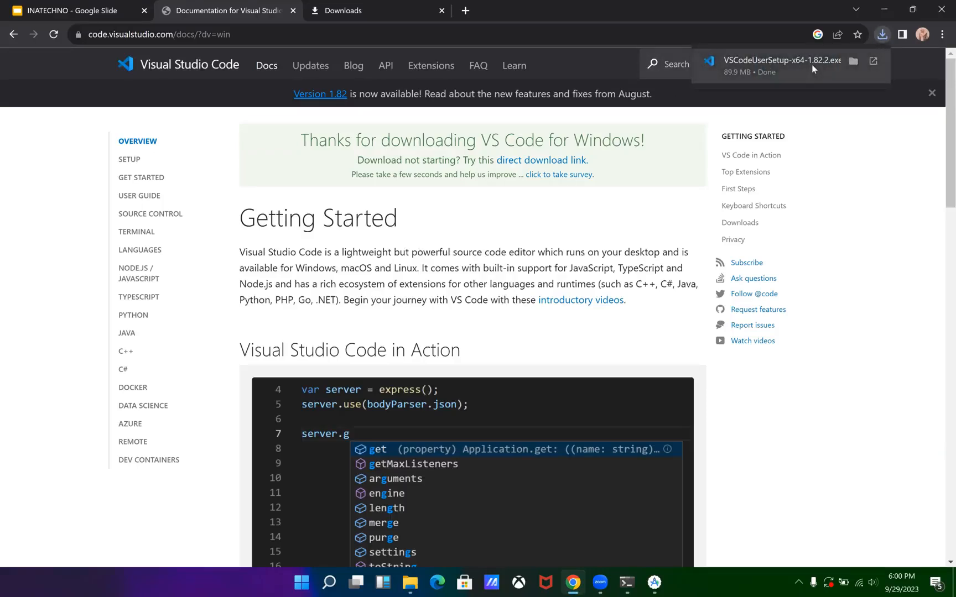
Switch to Android Studio, finish the SDK component installation, confirm the Android SDK settings and close Android Studio
key(alt+Tab)
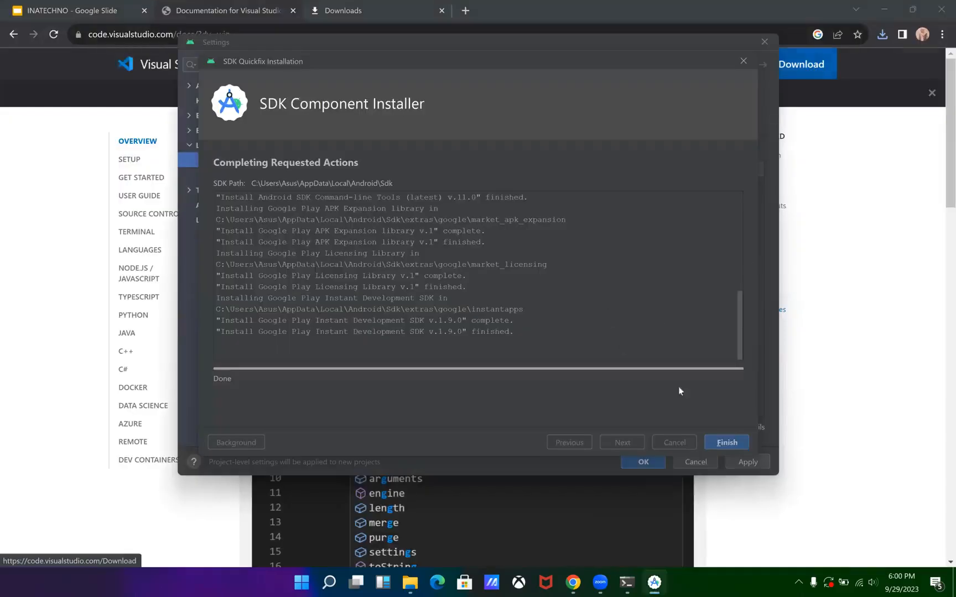
click(722, 442)
click(739, 466)
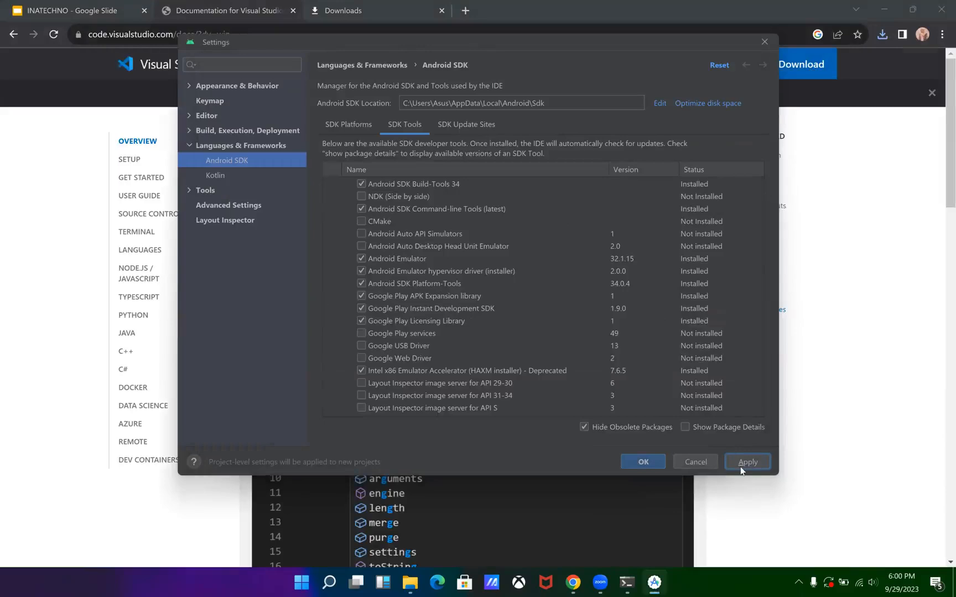
click(651, 460)
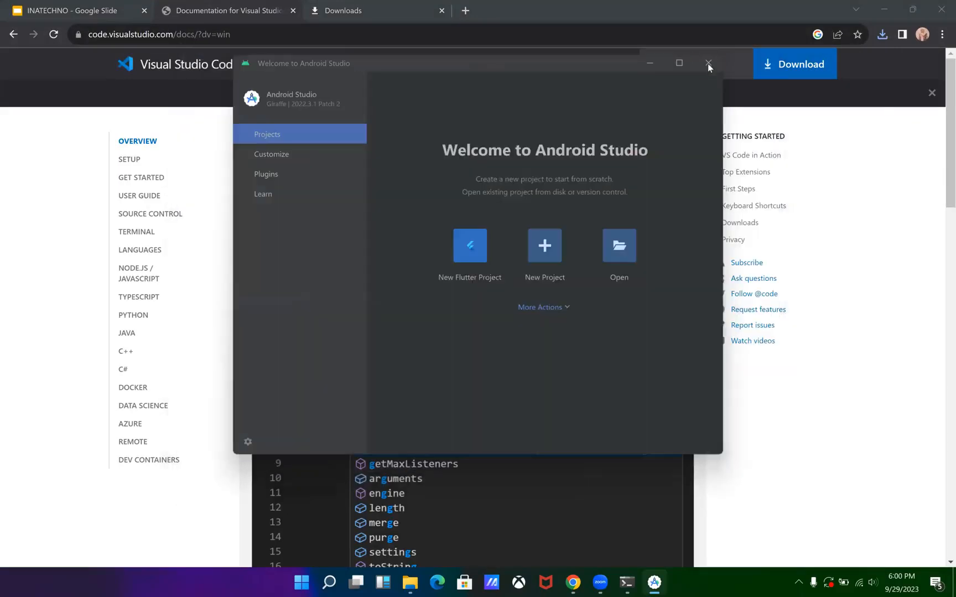
click(707, 63)
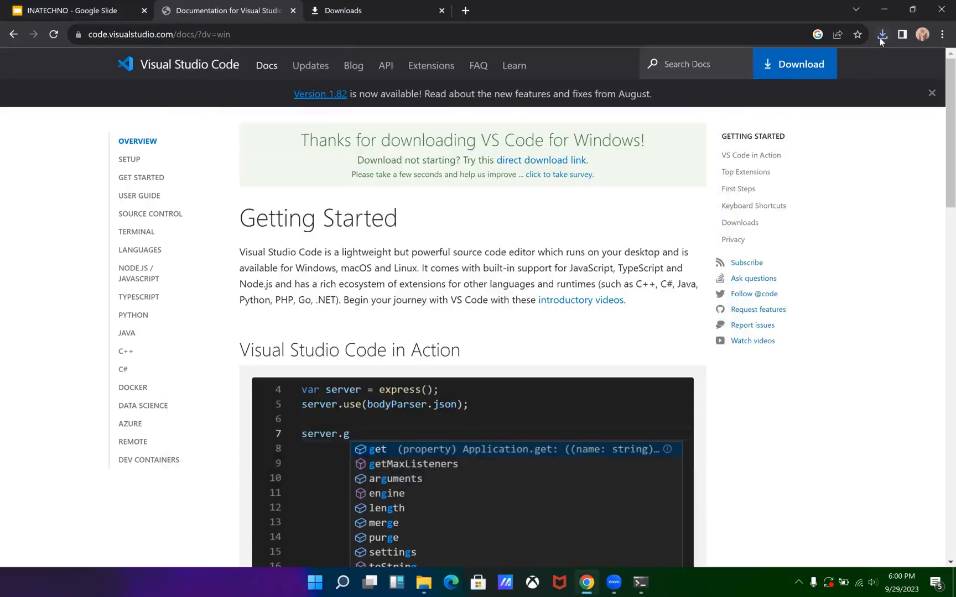
Run the downloaded VSCodeUserSetup-x64-1.82.2.exe, accept the license agreement, install with the default options and launch Visual Studio Code on finishing
click(882, 34)
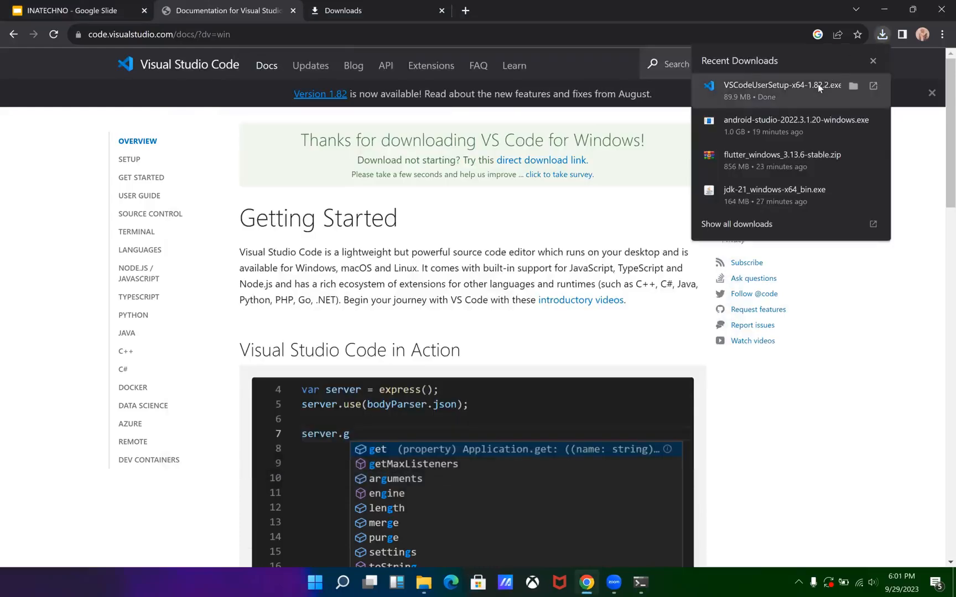
click(818, 88)
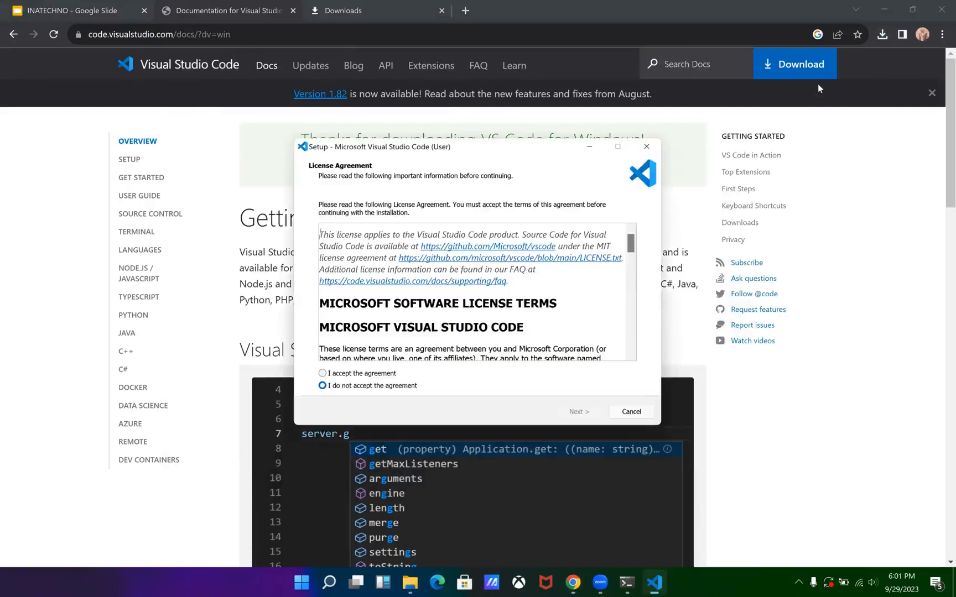
click(322, 375)
click(587, 414)
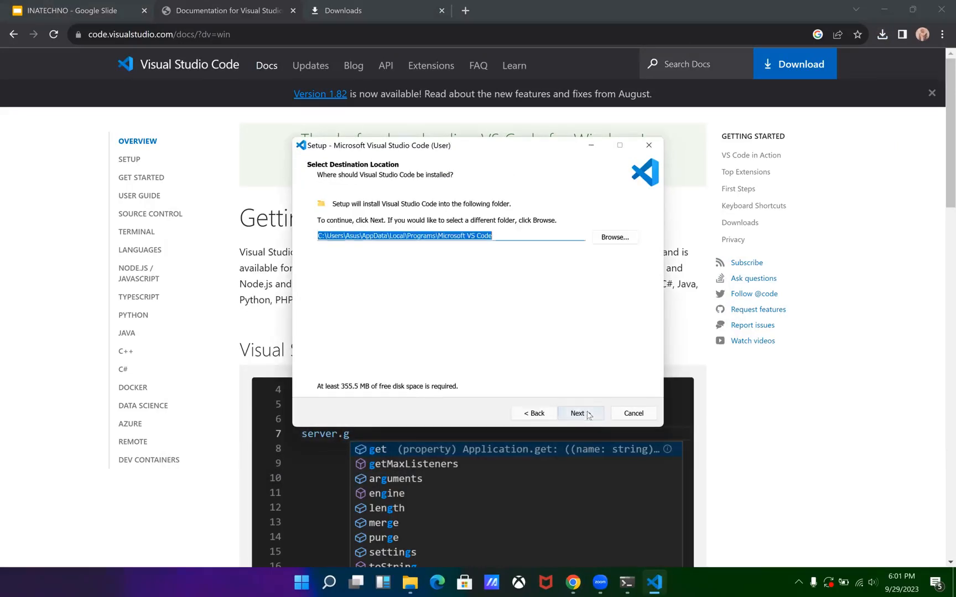
click(578, 414)
click(578, 414)
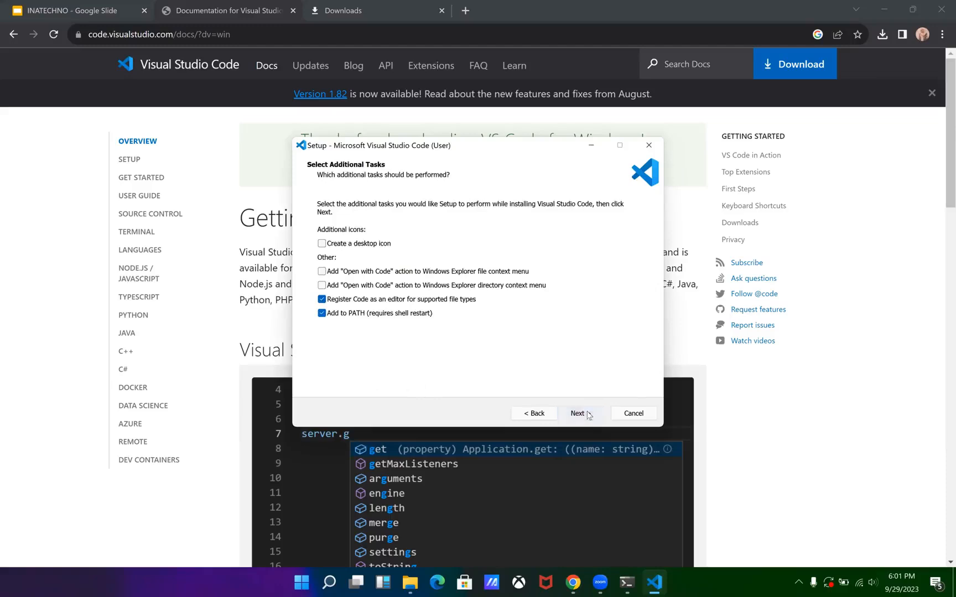
click(588, 416)
click(588, 415)
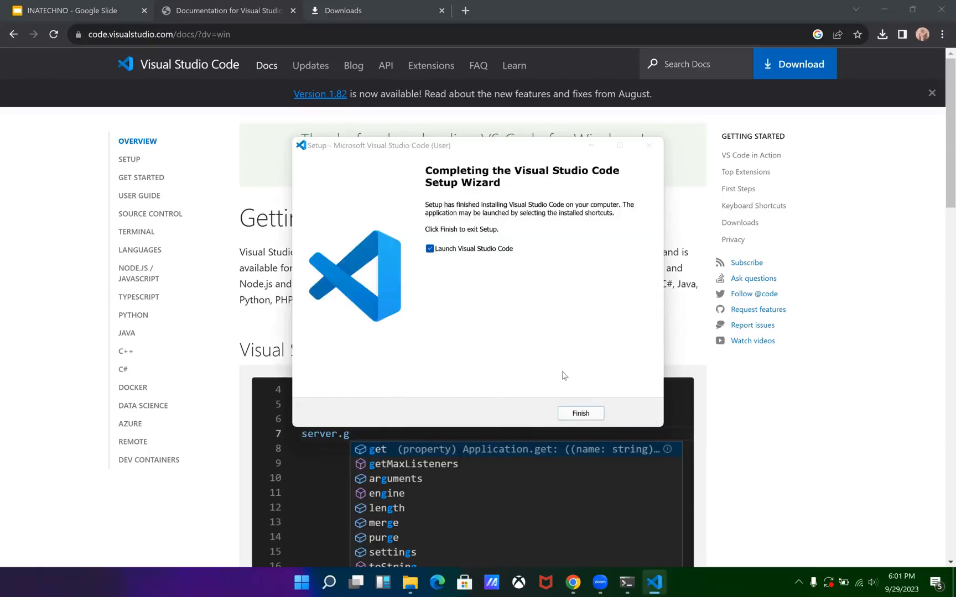
click(572, 416)
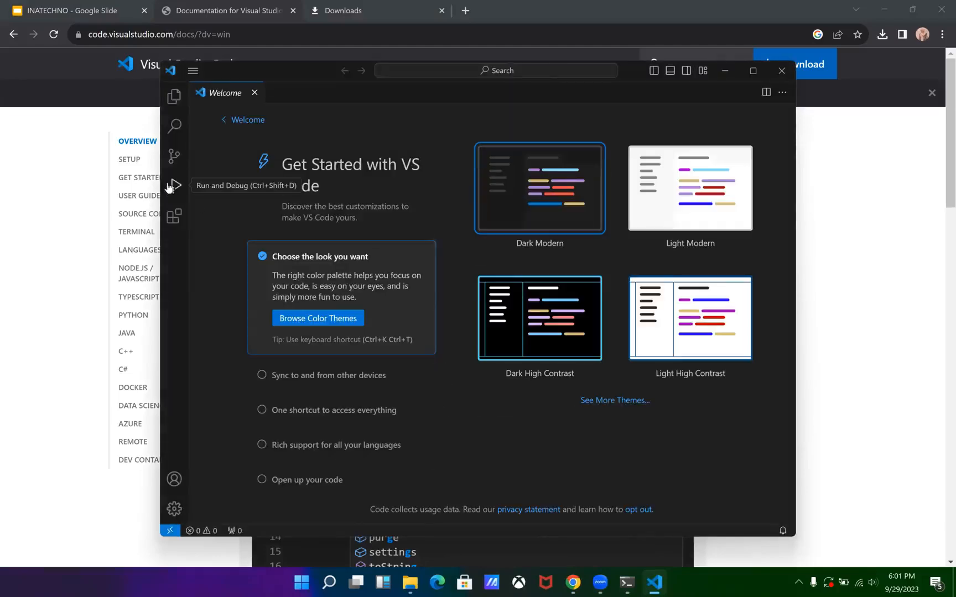
Search the extensions marketplace for "flutter", install the Flutter and Flutter Widget Snippets extensions, and close Visual Studio Code
click(176, 222)
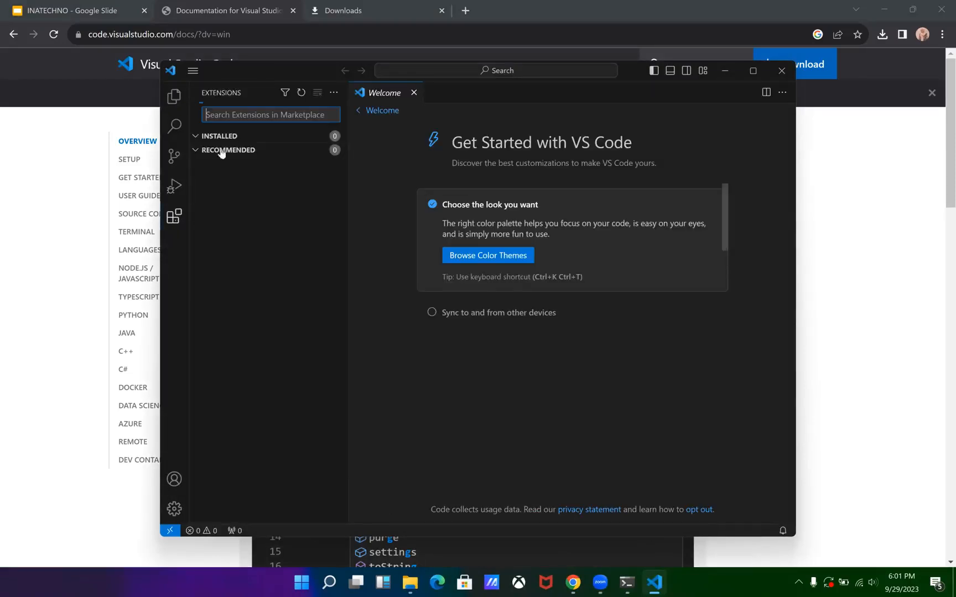
text(flutter)
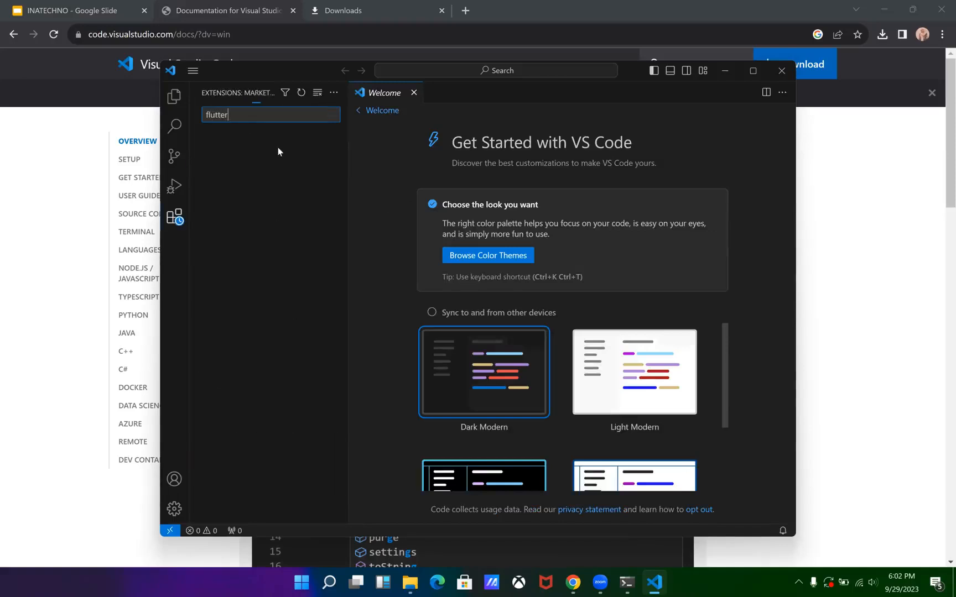
click(312, 165)
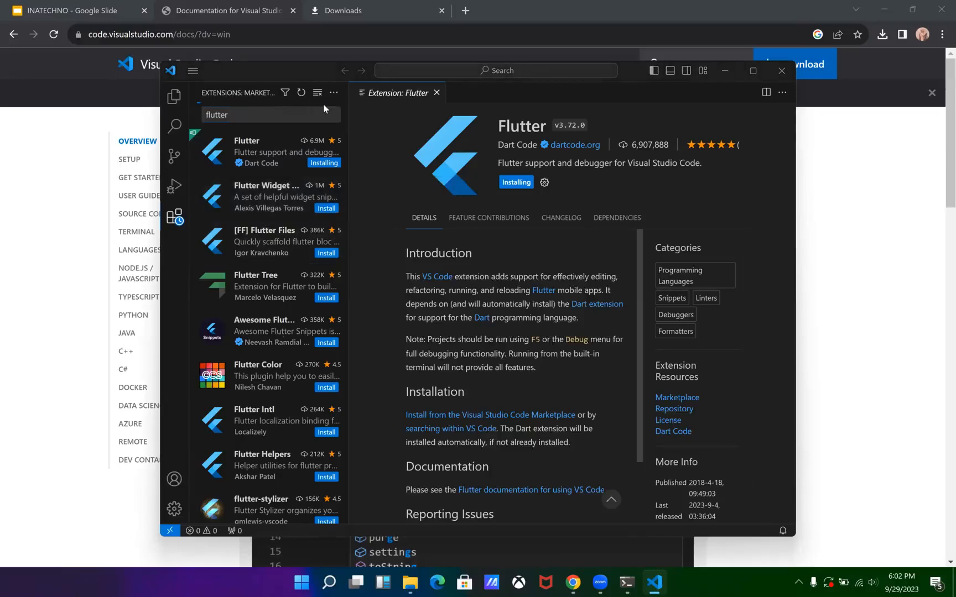
click(326, 207)
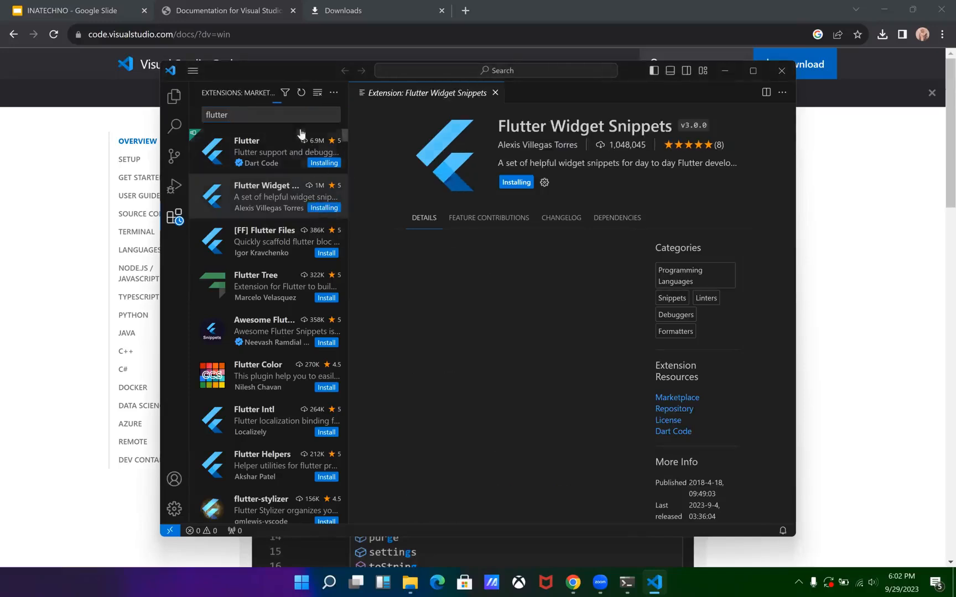
click(286, 151)
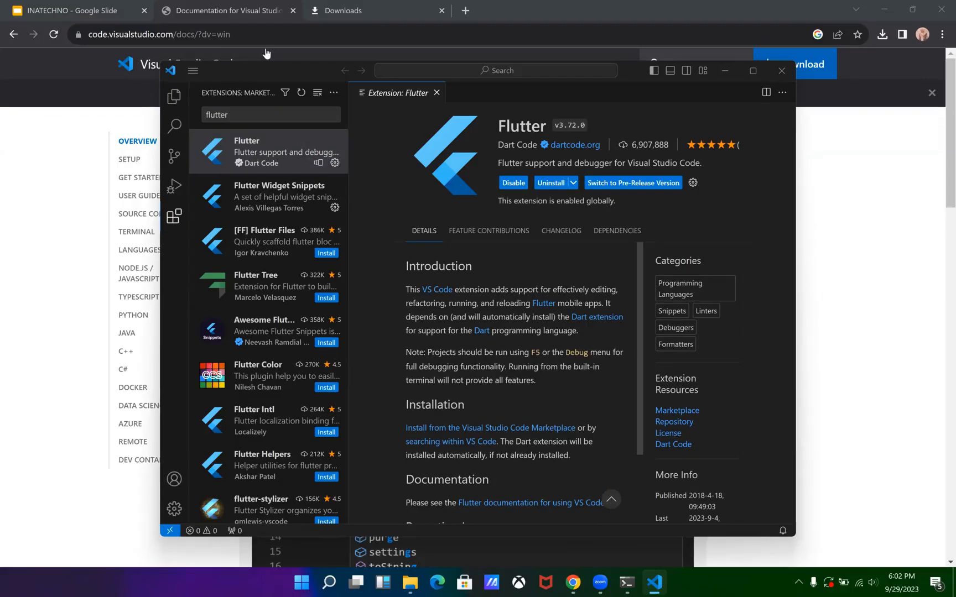
click(783, 74)
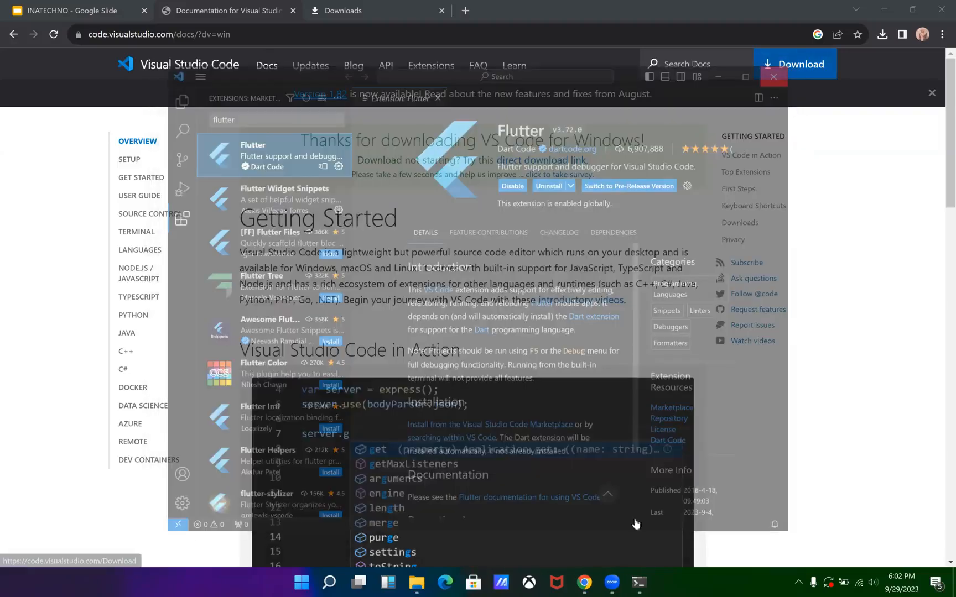
Switch to the open Windows PowerShell window and run flutter doctor to check the Flutter installation
click(640, 583)
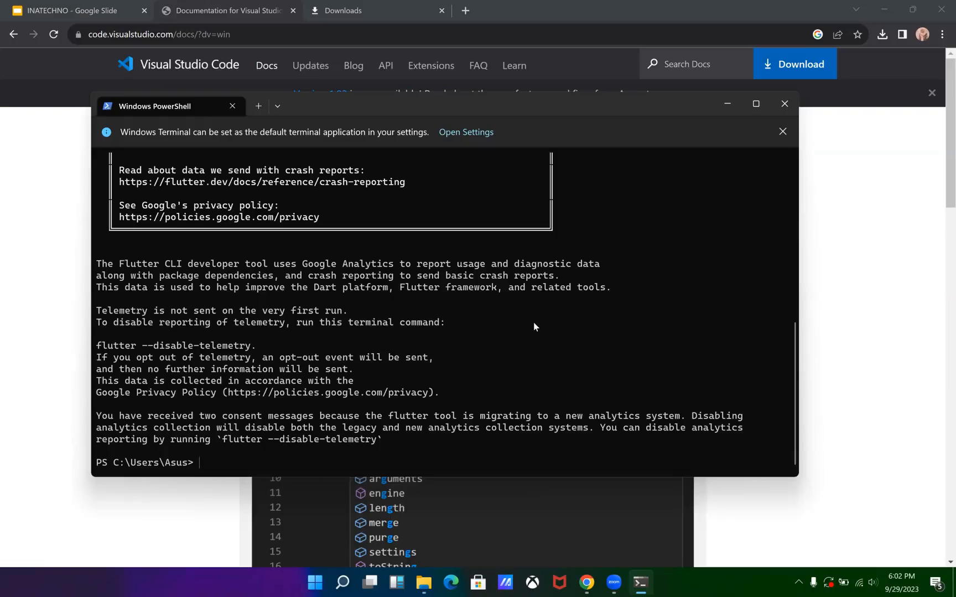
text(flutter doctor)
key(Return)
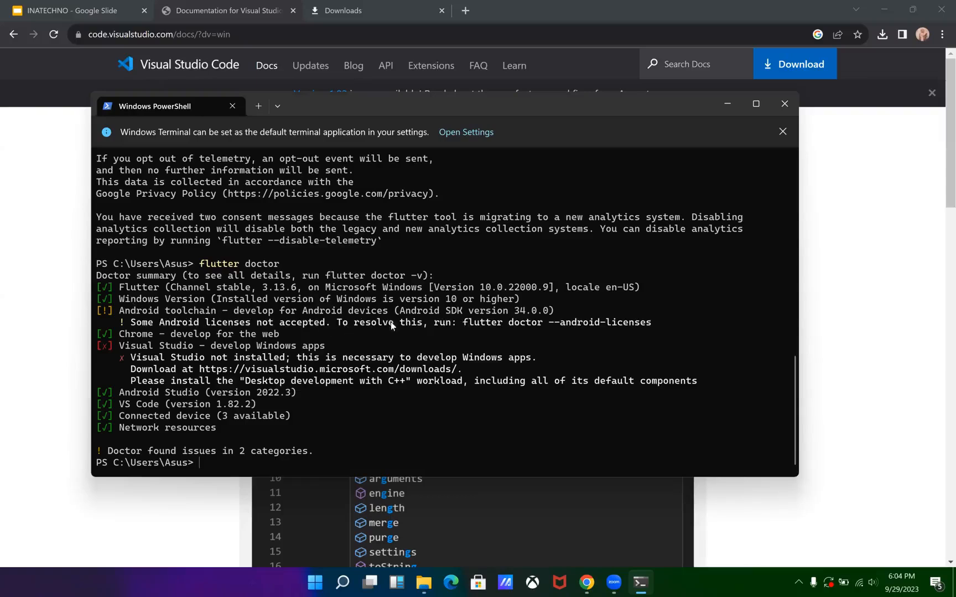
Run the suggested command flutter doctor --android-licenses and answer y to review the Android SDK licenses not yet accepted
drag(464, 326, 651, 326)
key(ctrl+c)
key(ctrl+v)
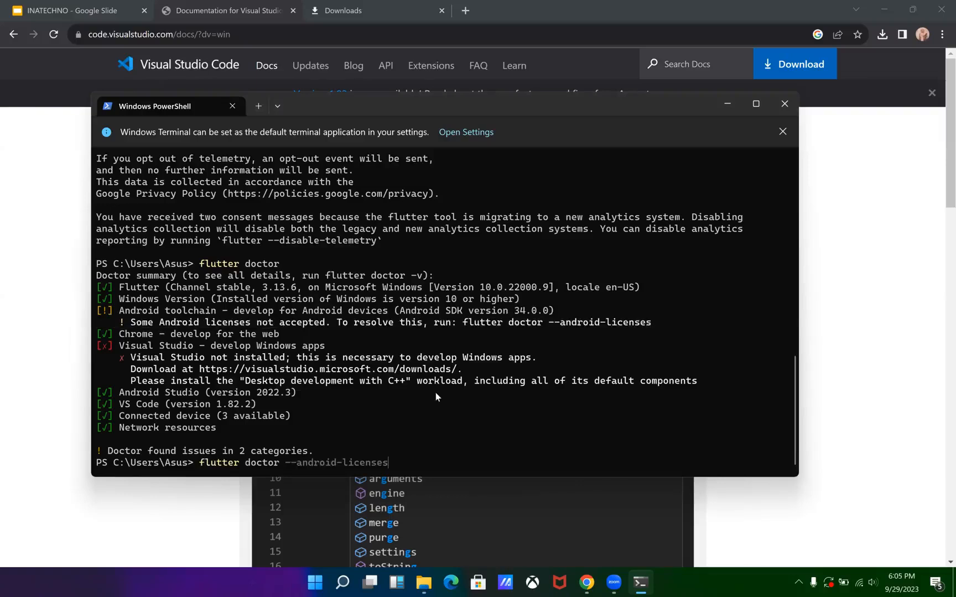
key(Return)
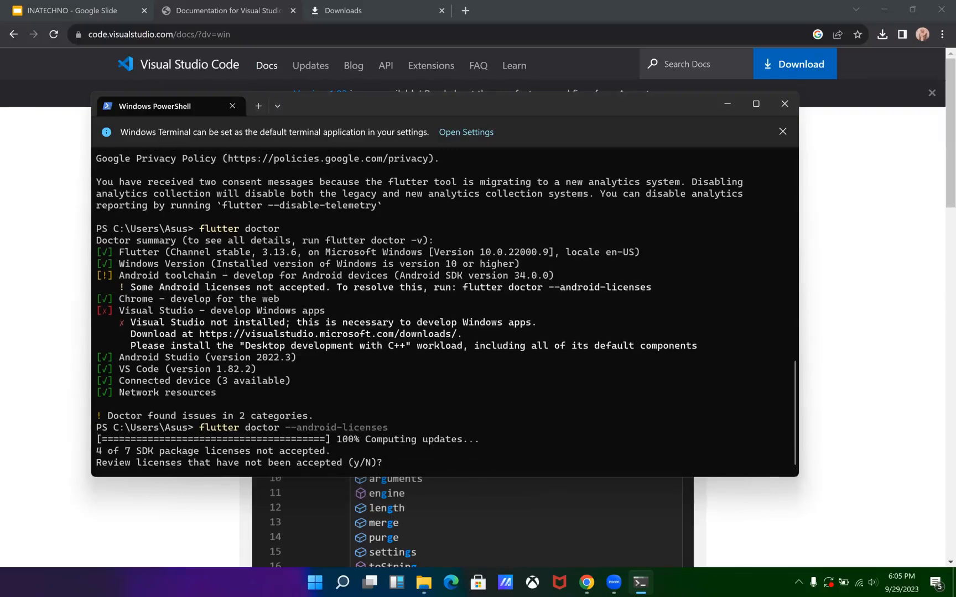
text(y)
key(Return)
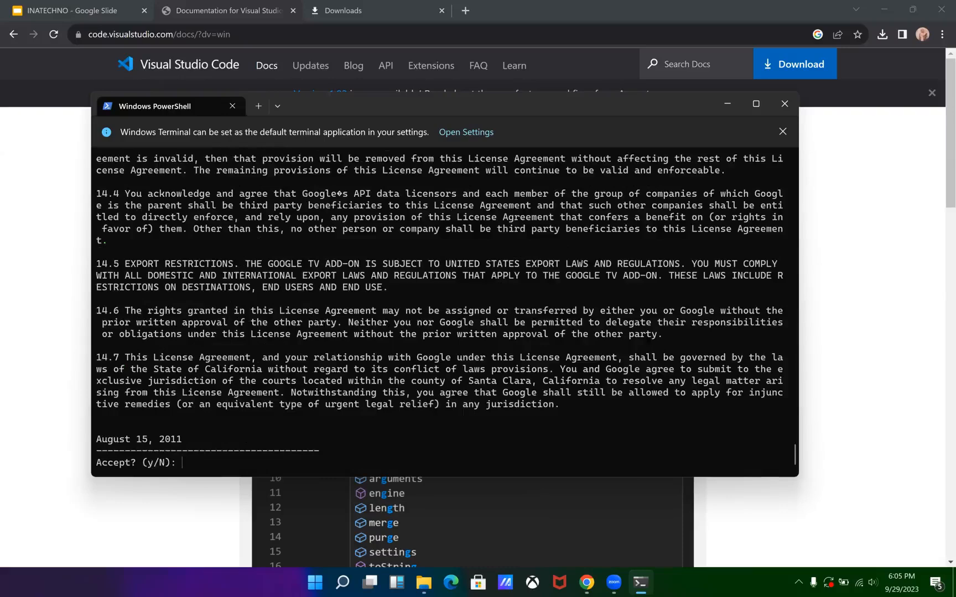
Accept every remaining Android SDK package license with y, and run flutter doctor again to recheck the setup
text(y)
key(Return)
text(y)
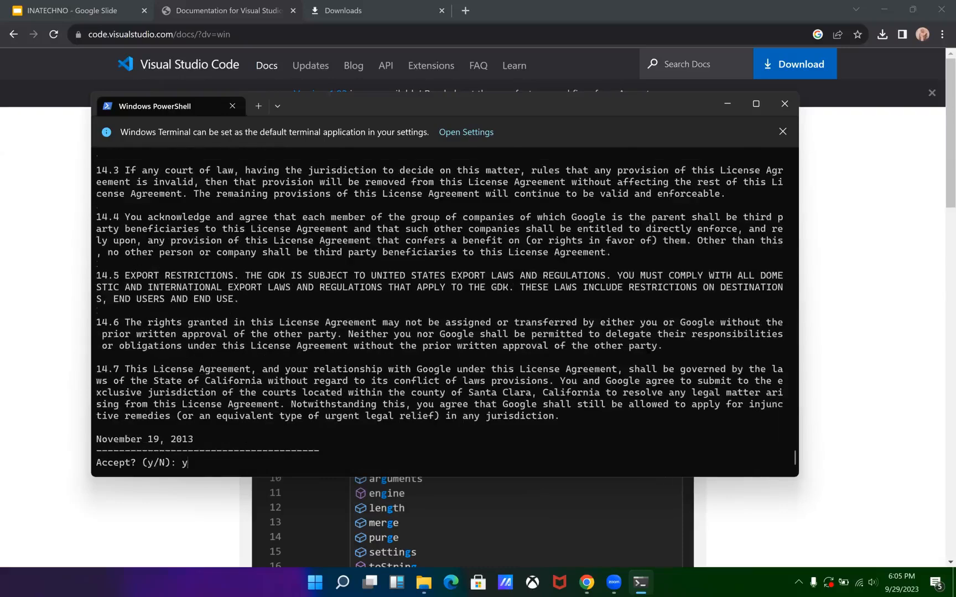
key(Return)
text(y)
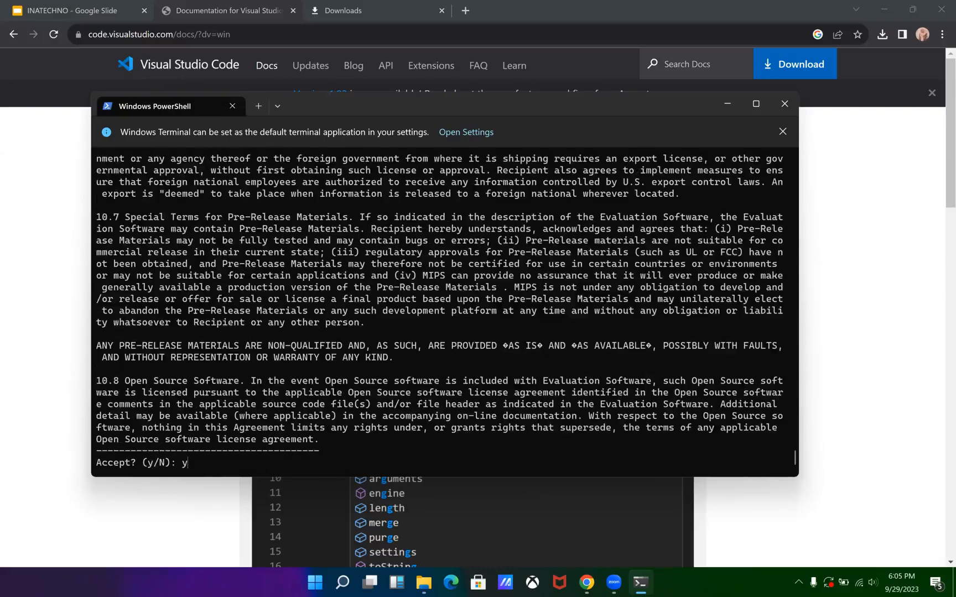
key(Return)
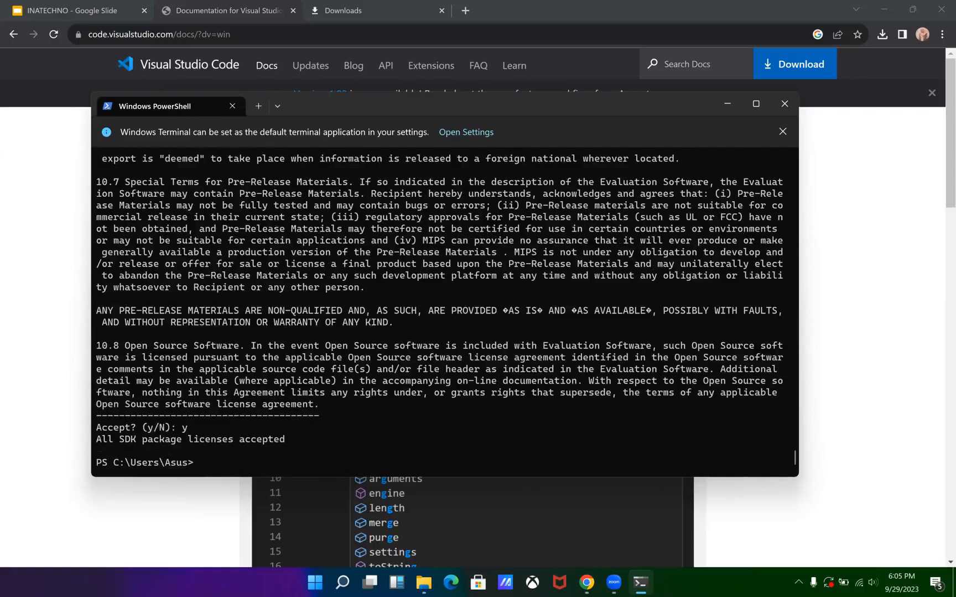
key(ctrl+v)
key(Return)
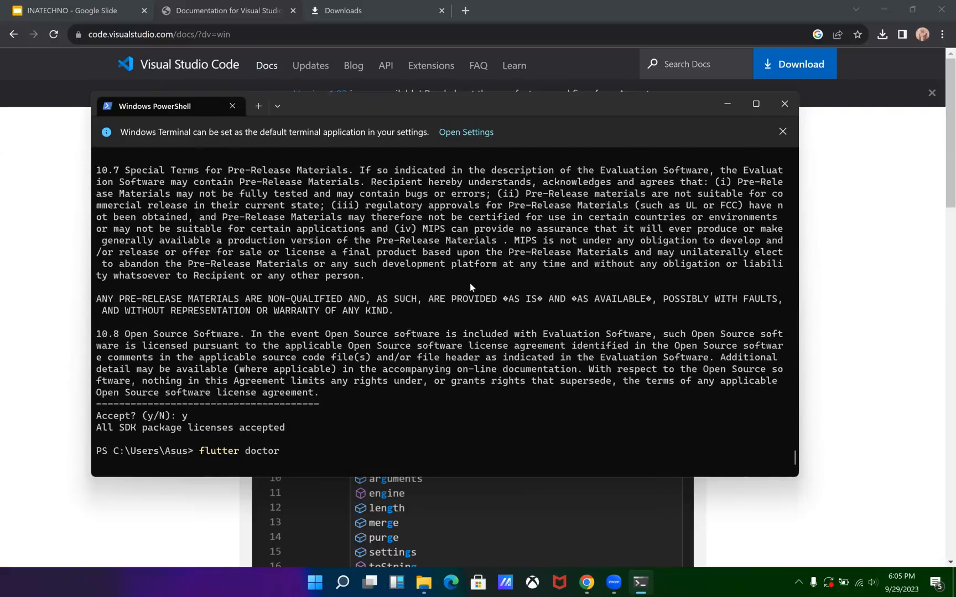